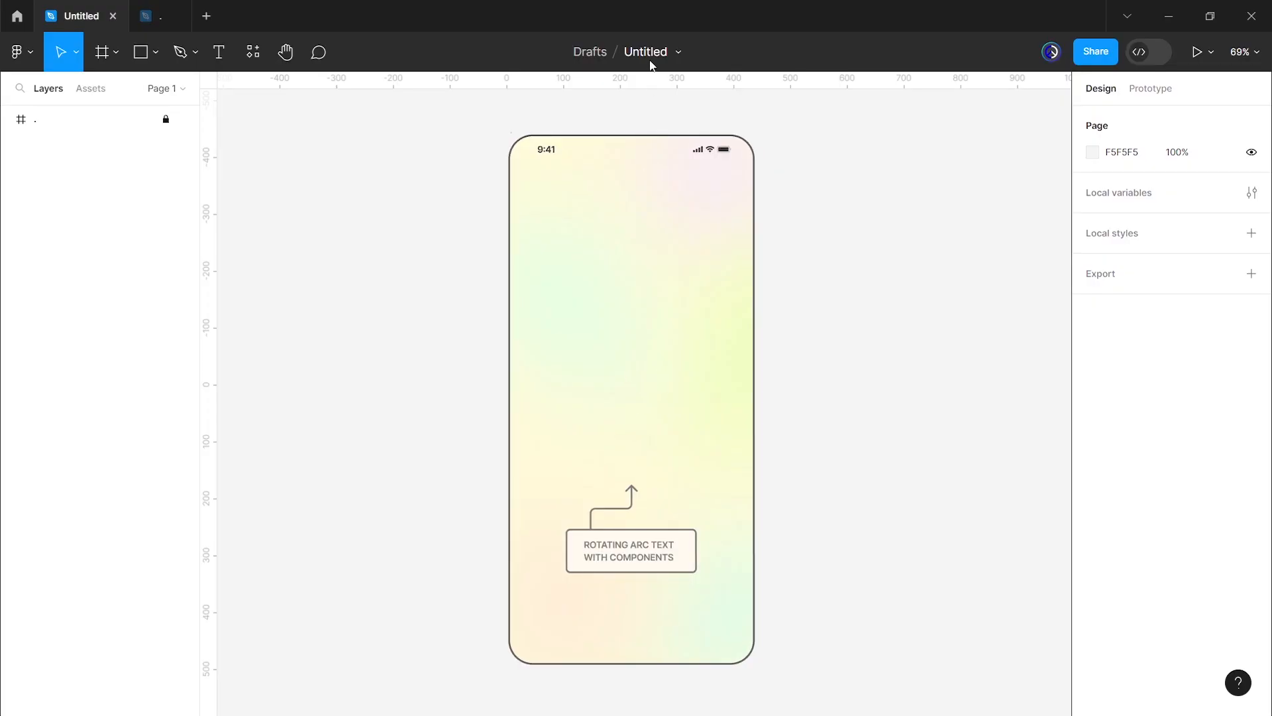
Step: Rename the file as "Animated arc text"
left_click(651, 60)
type("Animated arc text")
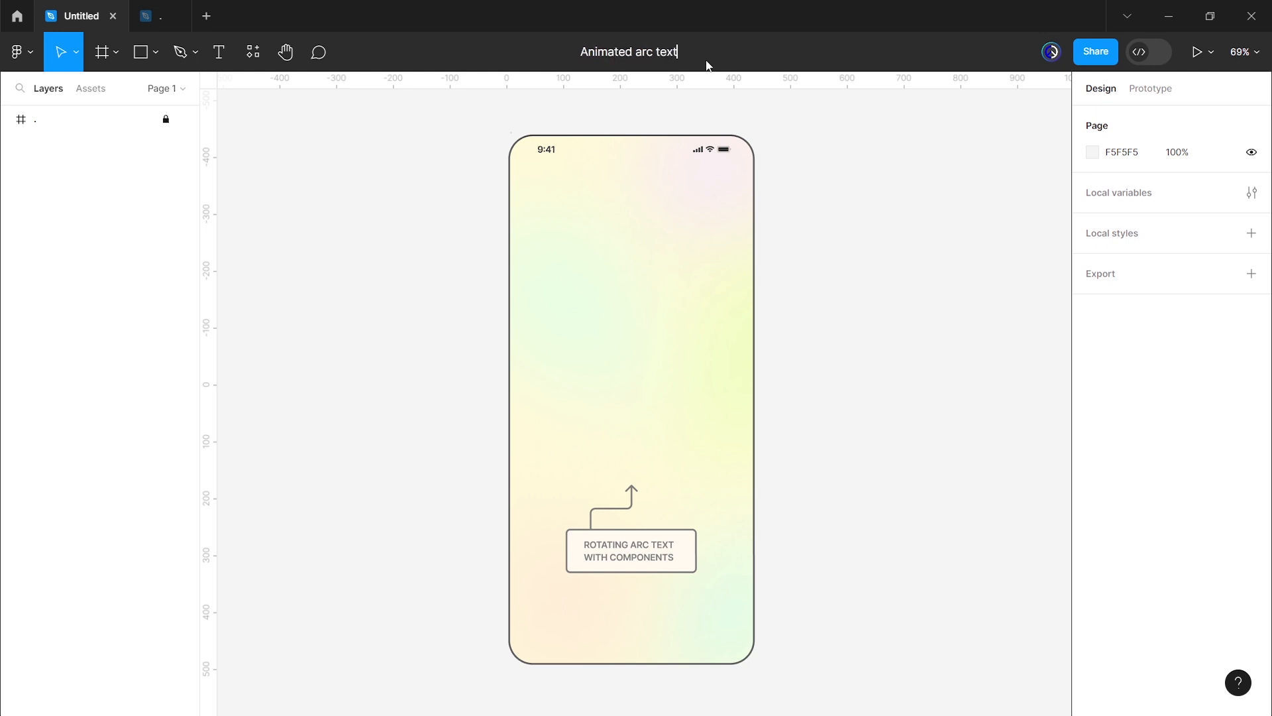
key("Return")
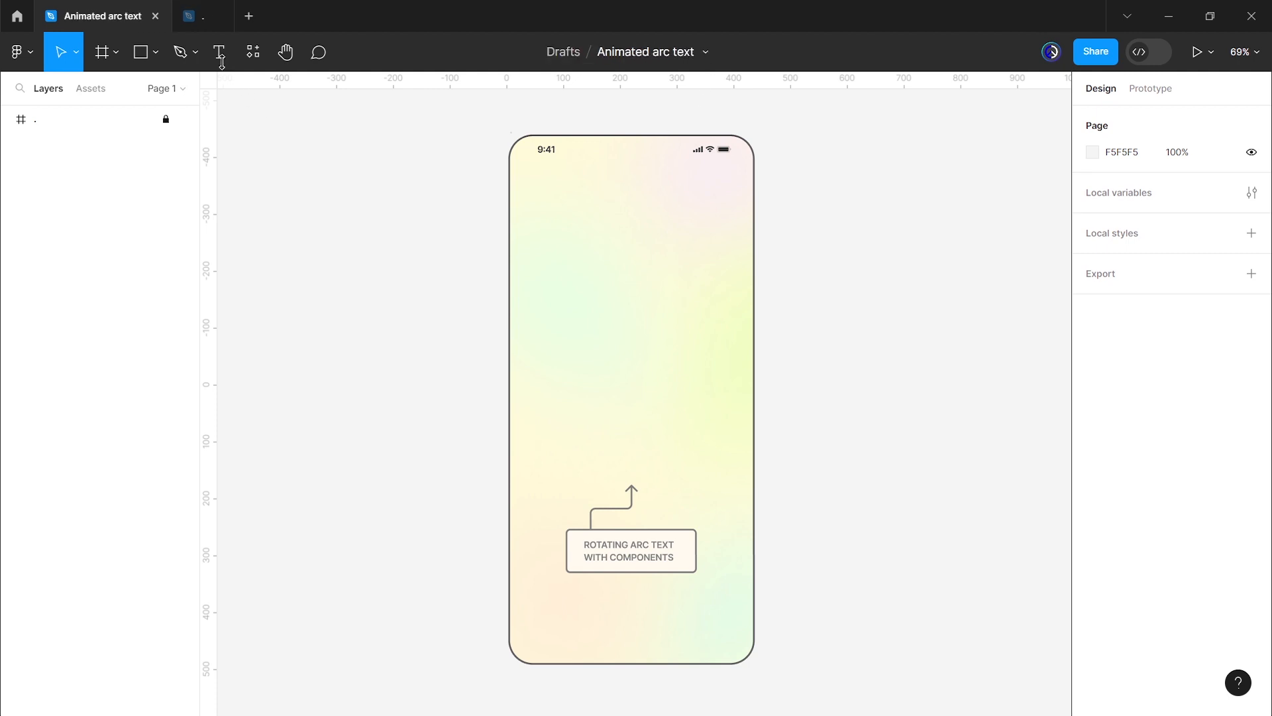
Step: Add a text line reading "Animated text - Animated text - Animated text -" on the empty canvas beside the phone frame
left_click(224, 64)
scroll(298, 245, "left", 5)
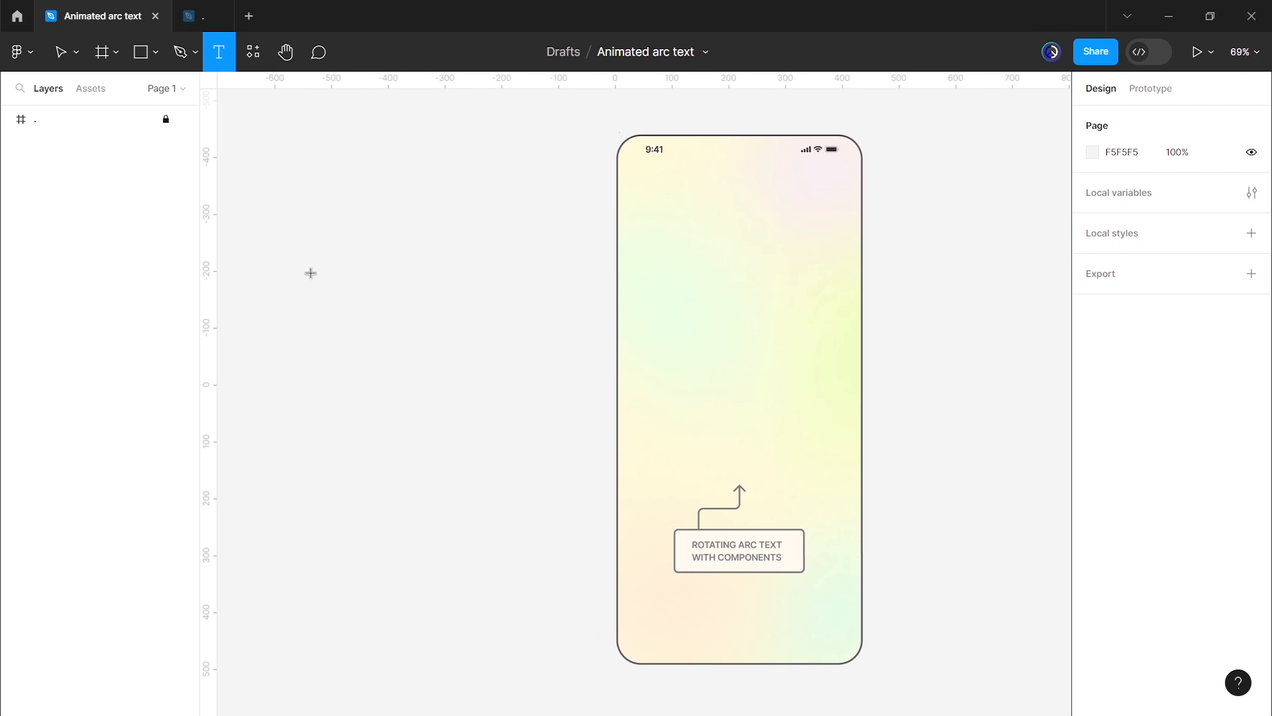
left_click(377, 308)
type("Animat")
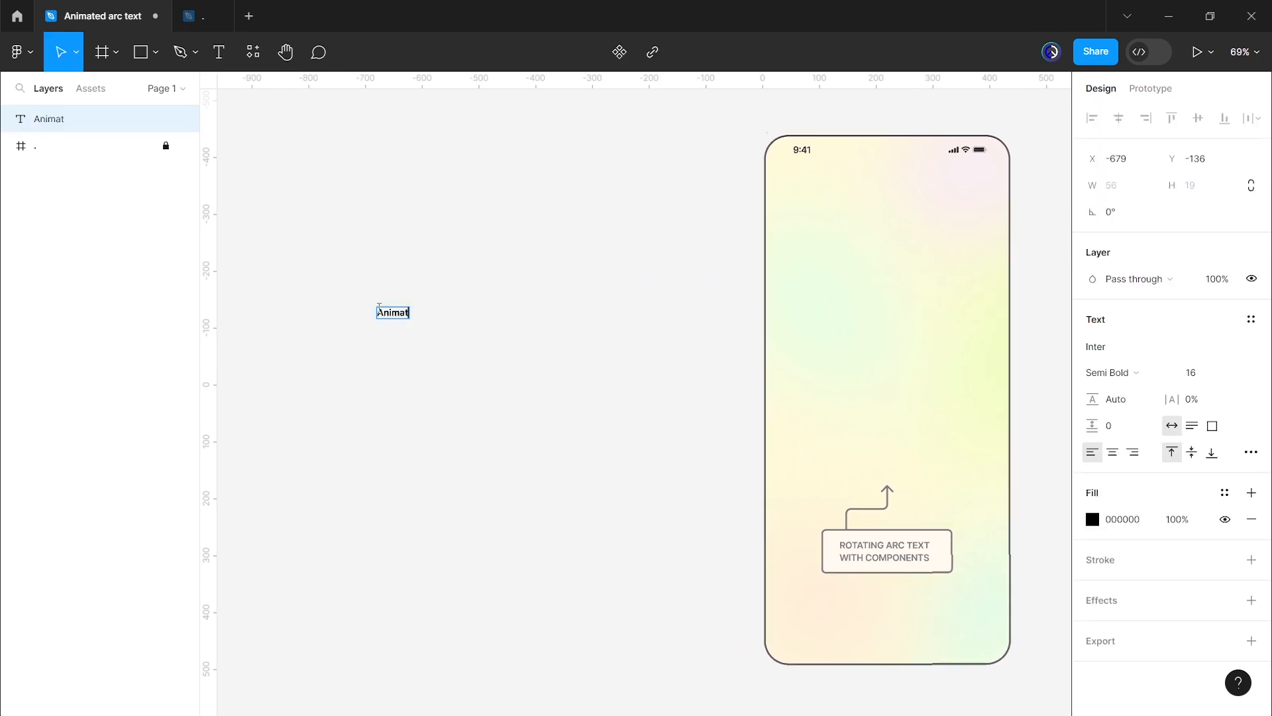
type("ed text")
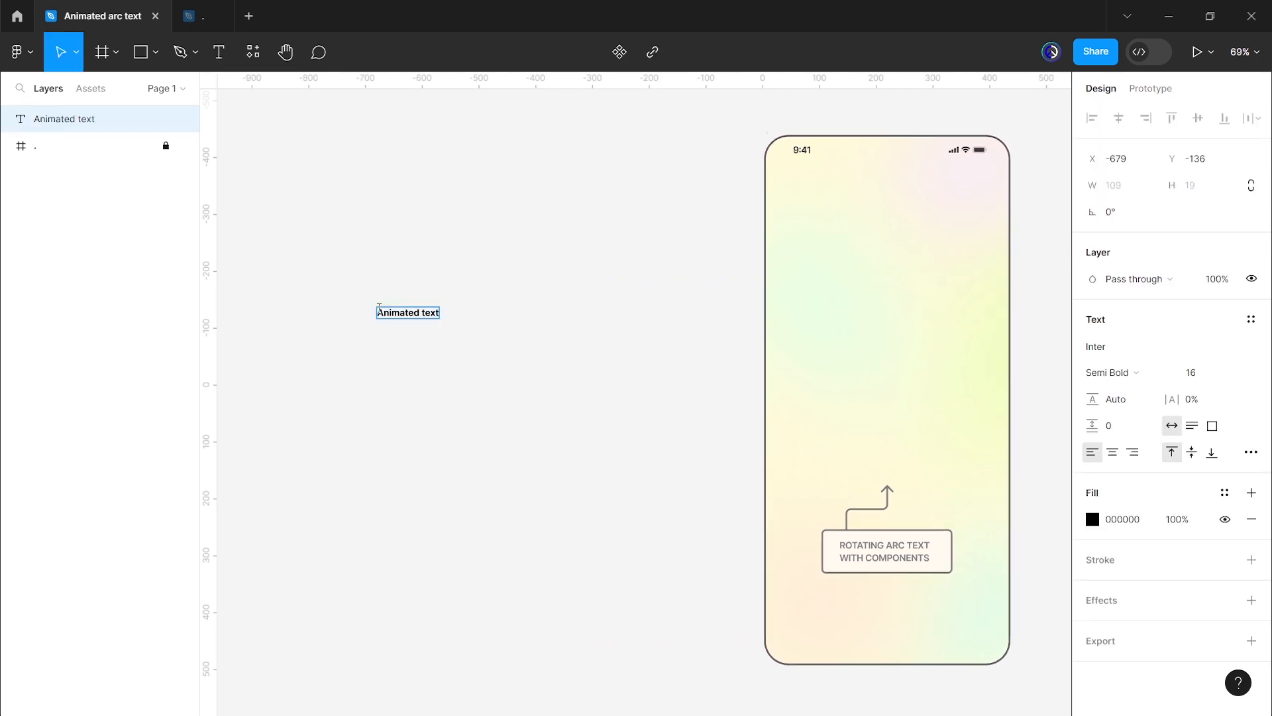
type(" -")
type("Animated text -")
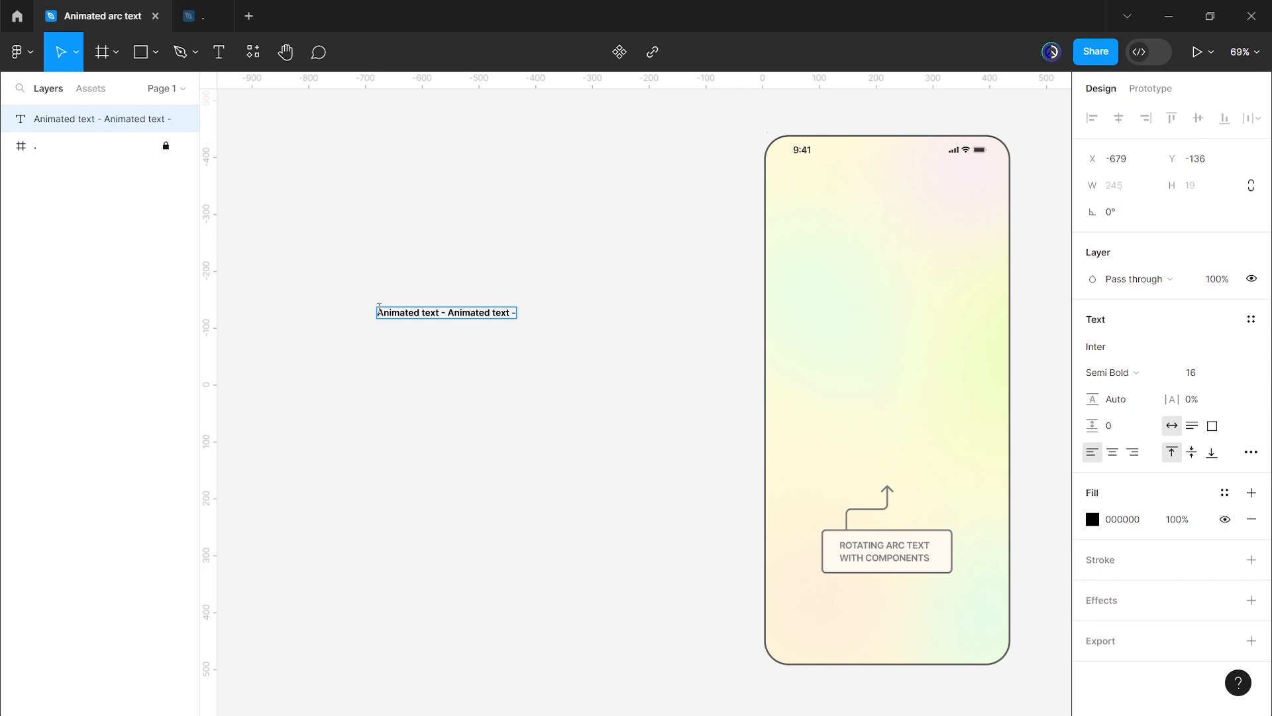
type("Animated text -")
key("Escape")
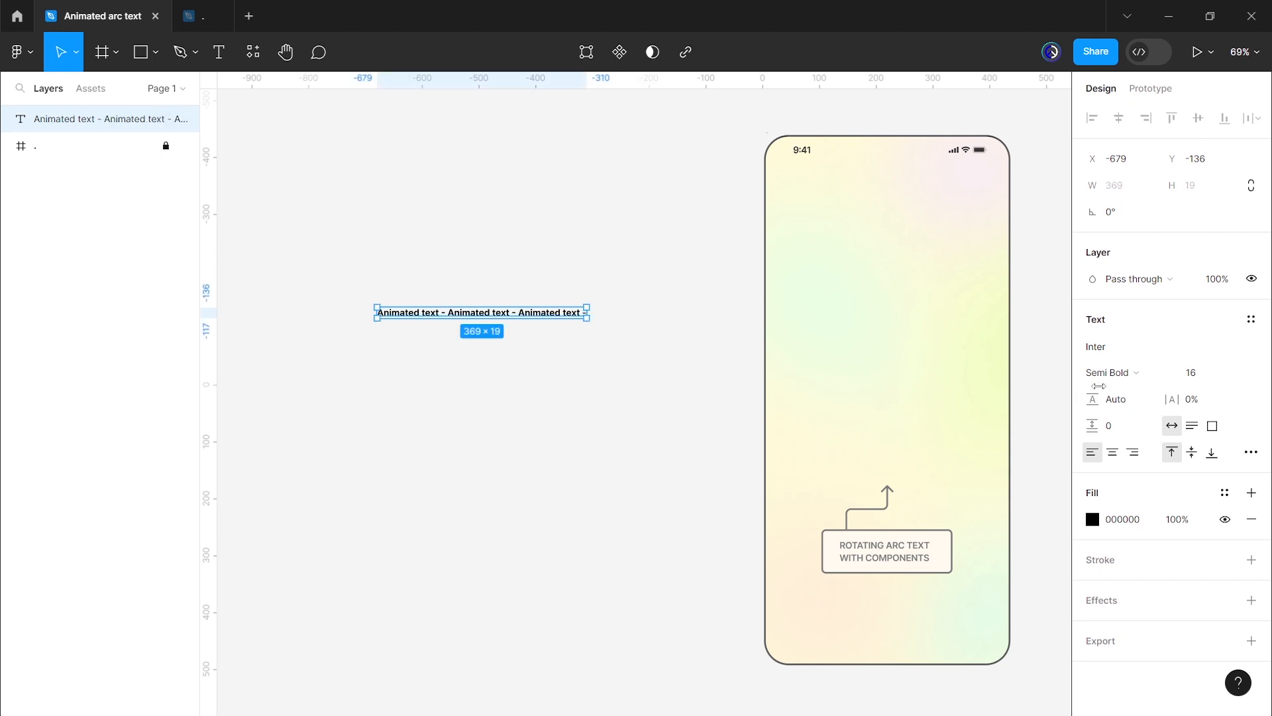
Step: Set the "Animated text" line to Bold weight and font size 24
left_click(1111, 383)
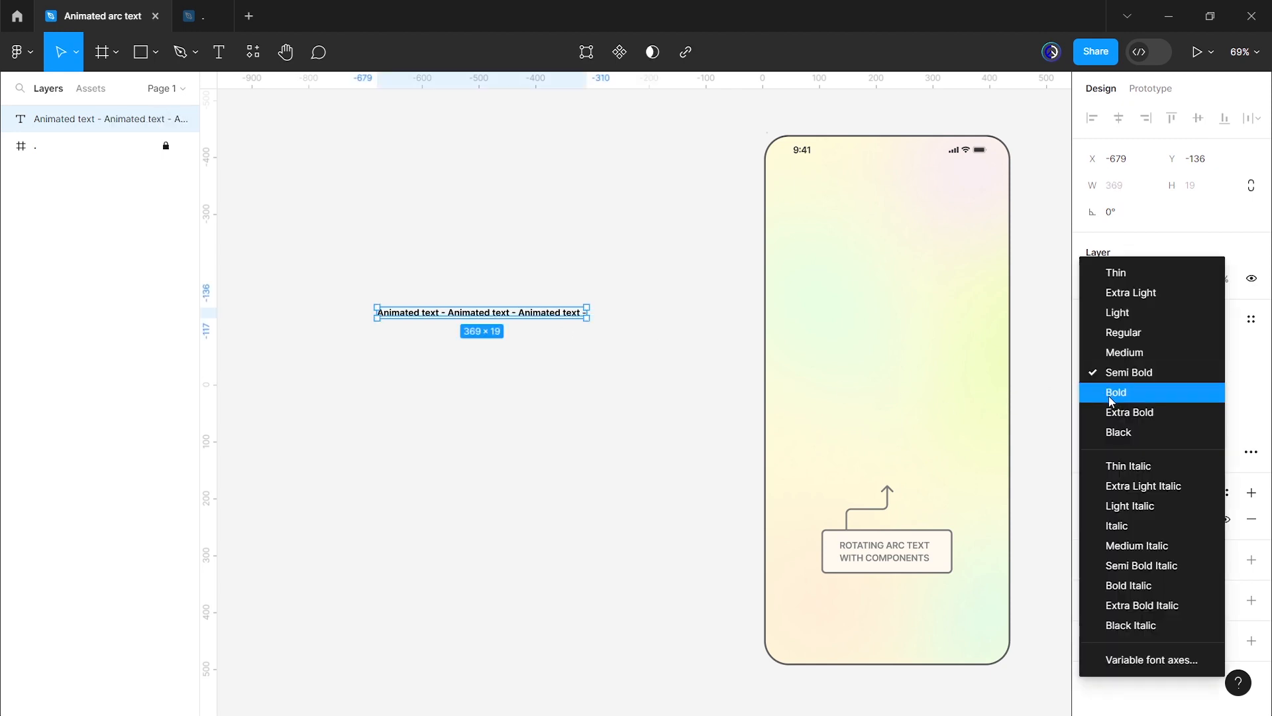
left_click(1110, 394)
left_click(1202, 377)
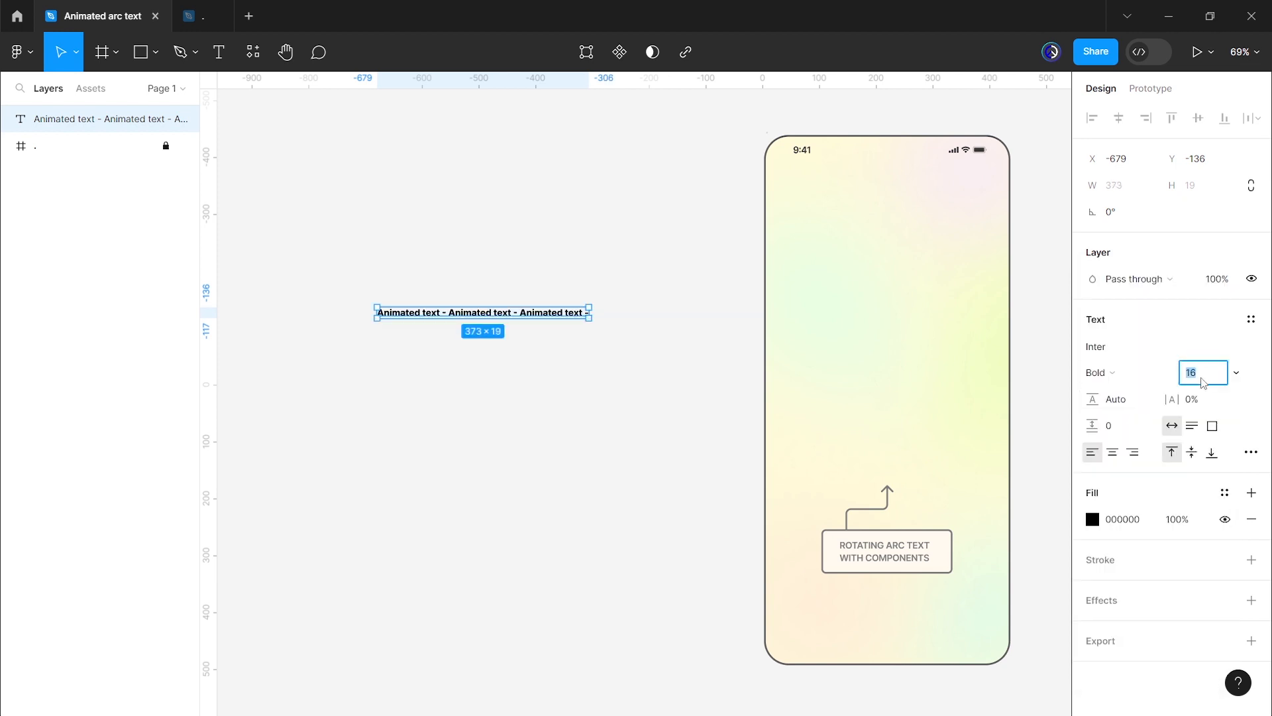
type("24")
key("Return")
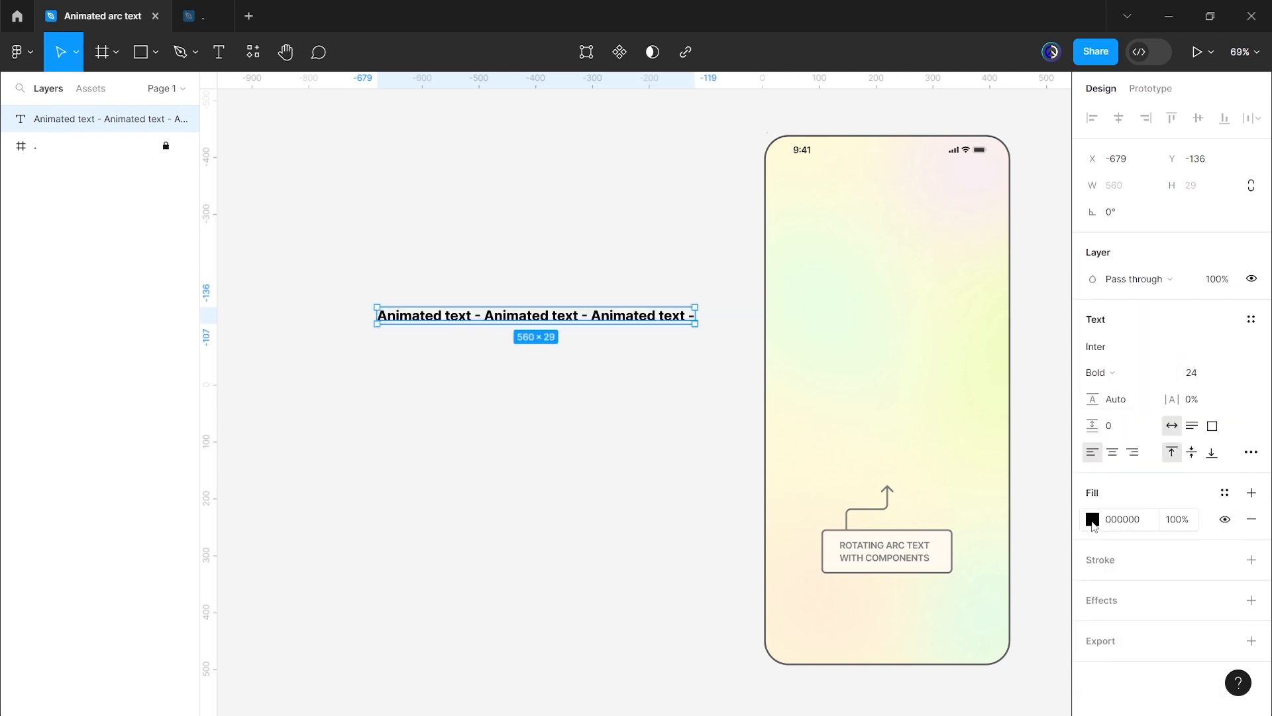
Step: Change the text line's fill to dark grey 2C2C2C
left_click(1092, 520)
left_click_drag(884, 472, 875, 455)
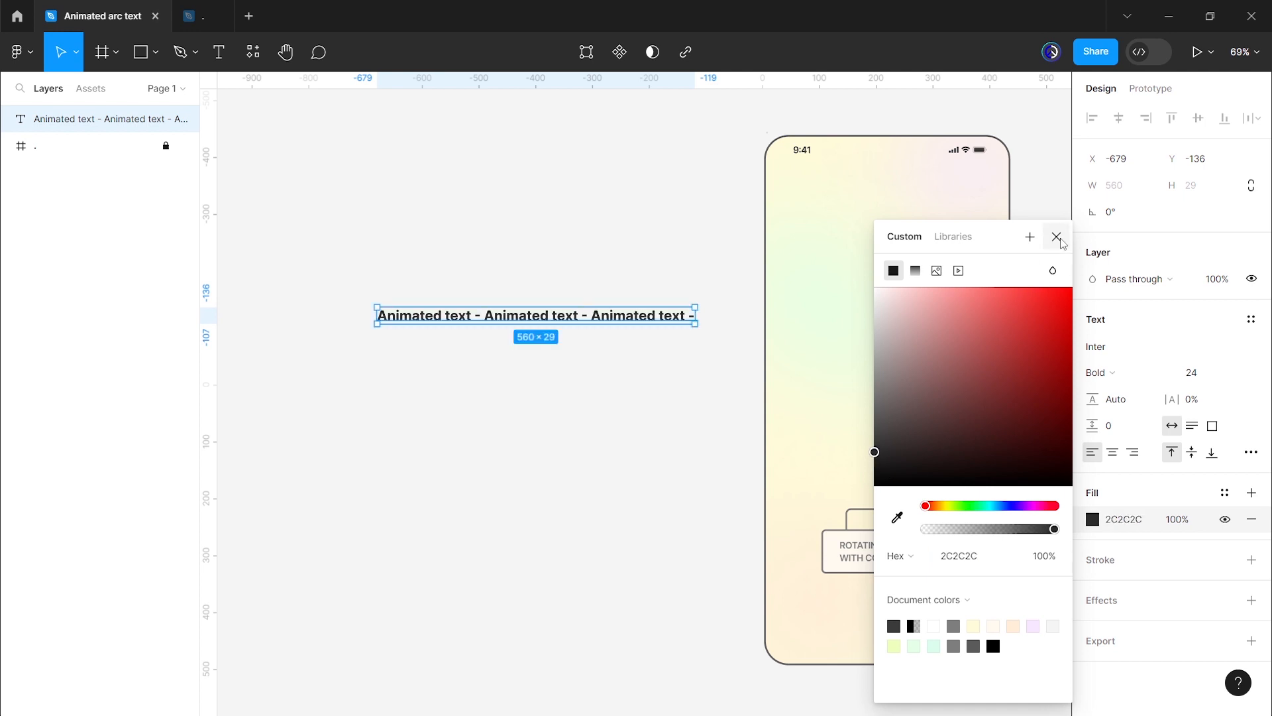
left_click(1058, 239)
Step: Bend the text line into a circle with the ARC plugin at 84% bend strength and place the result above the original line
right_click(654, 322)
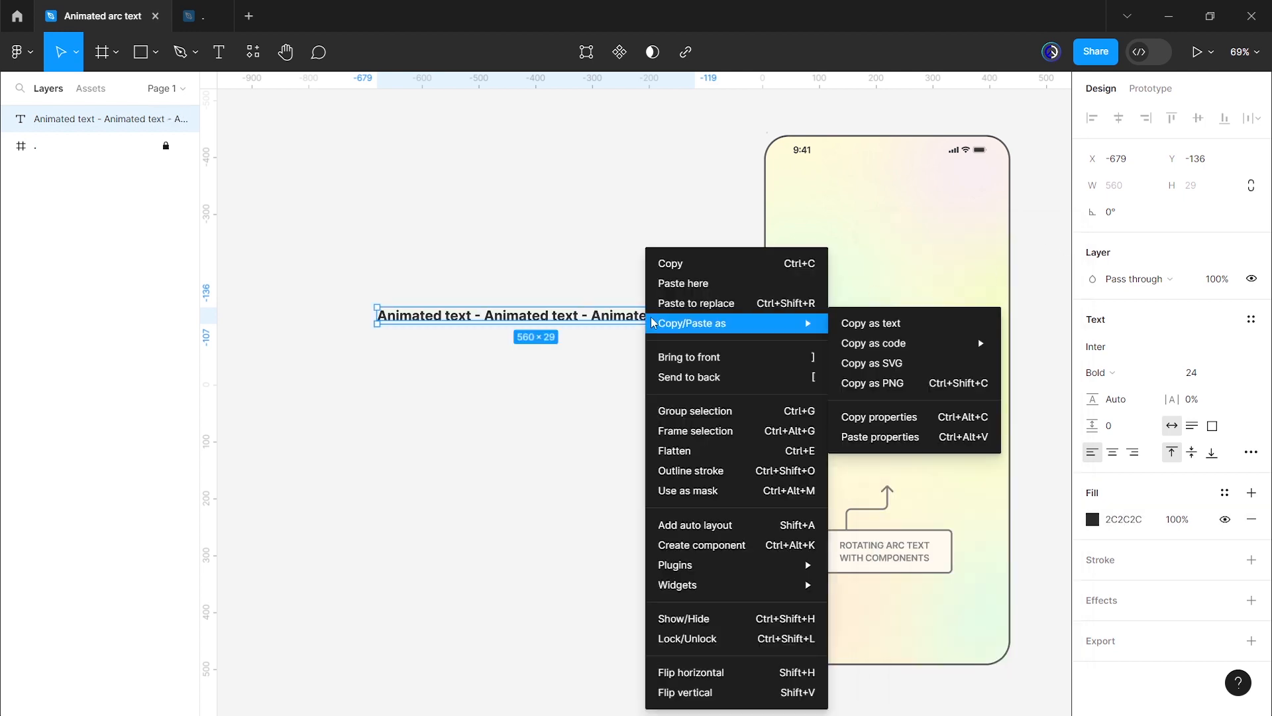
mouse_move(676, 572)
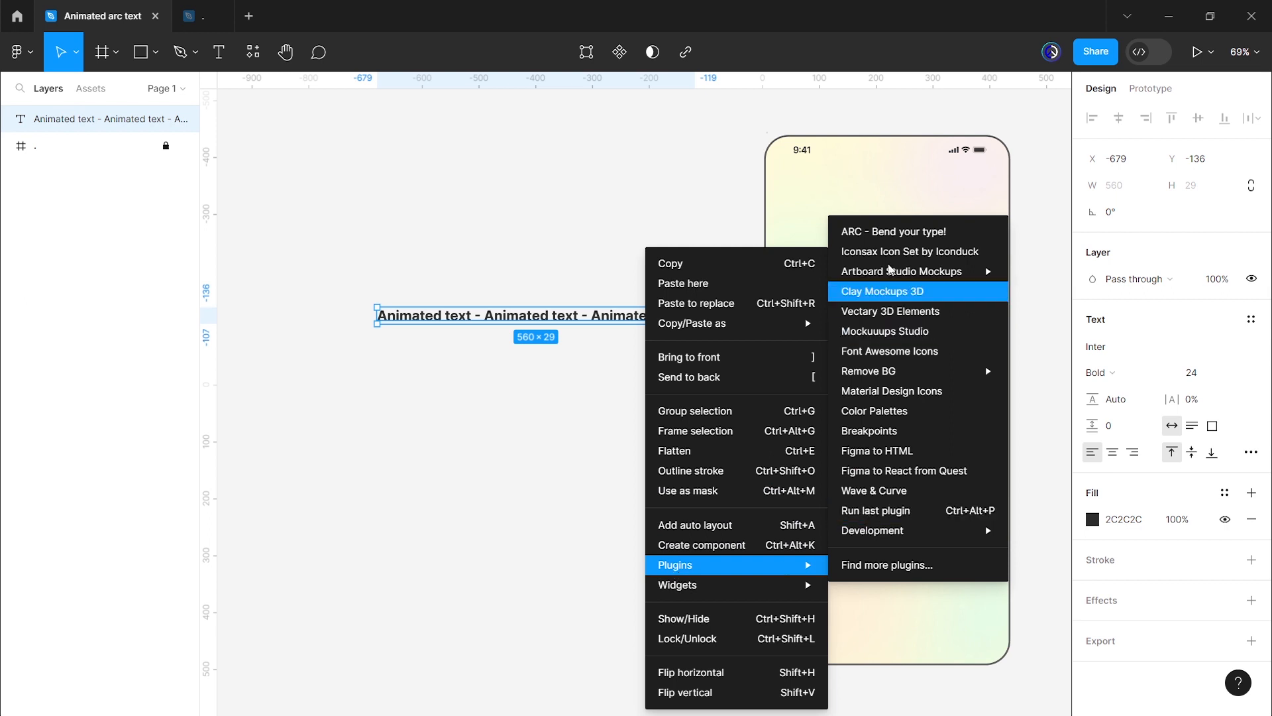
left_click(893, 231)
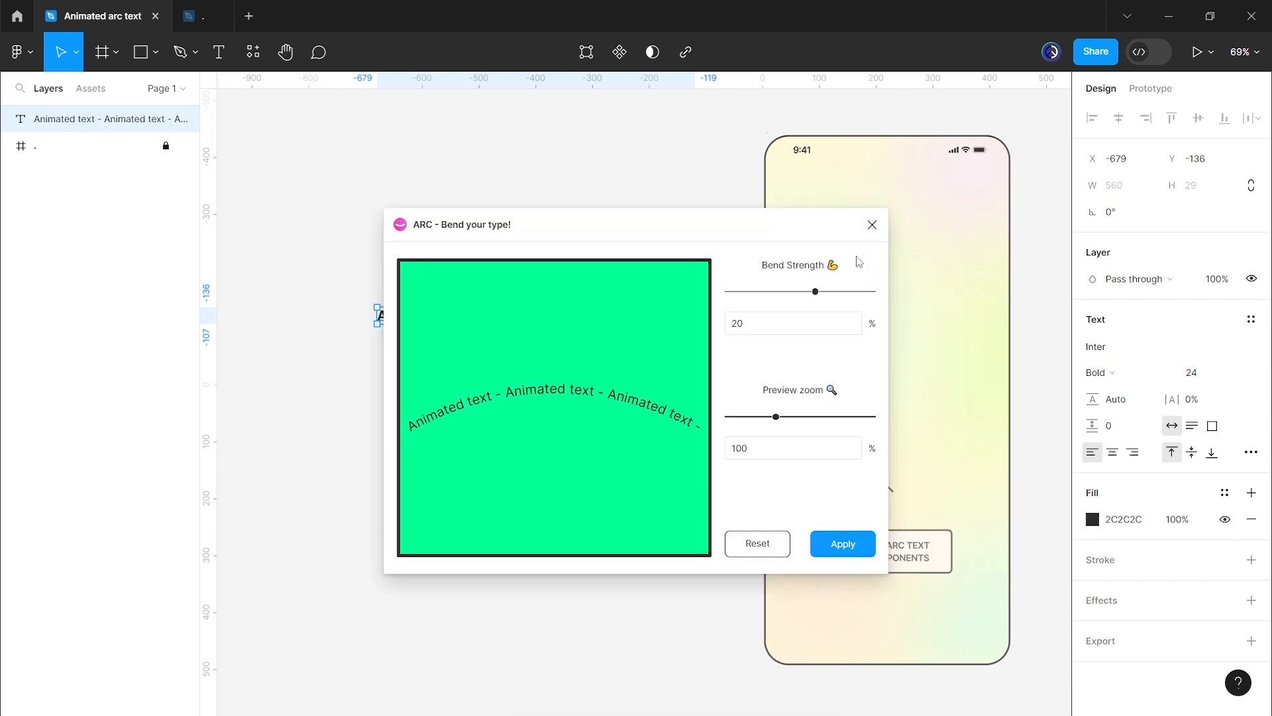
left_click_drag(819, 296, 865, 296)
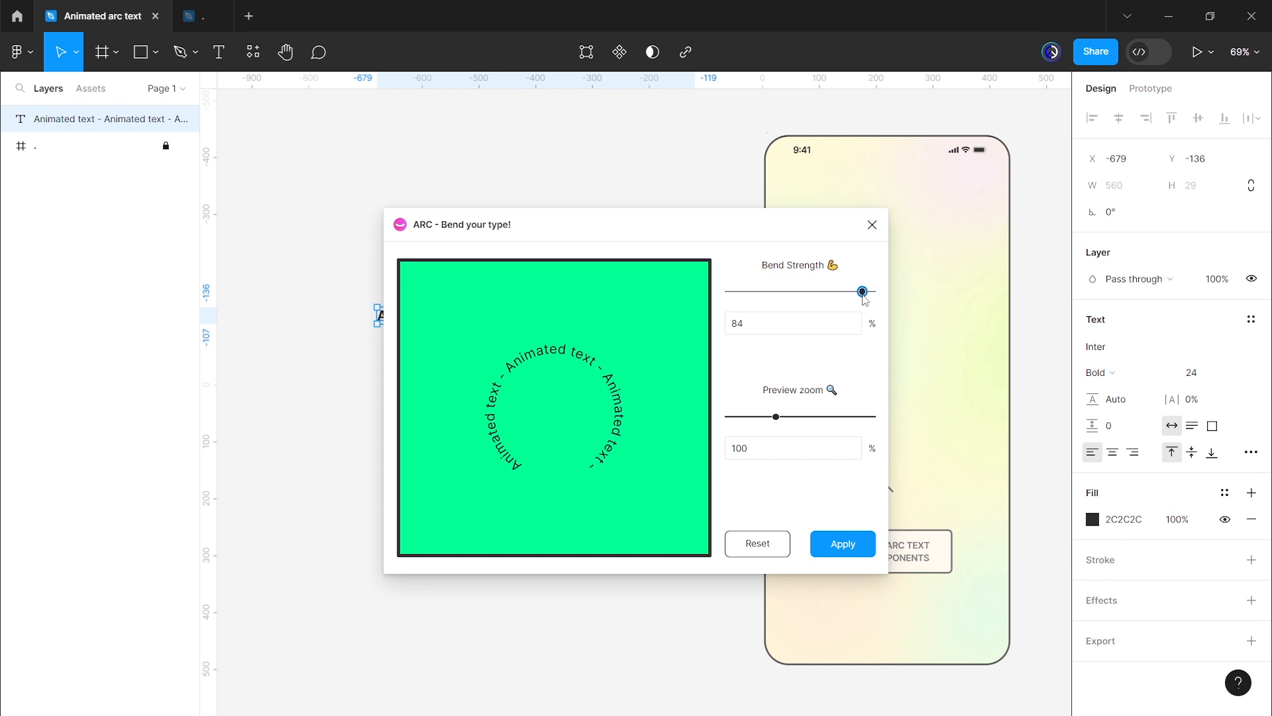
left_click(843, 544)
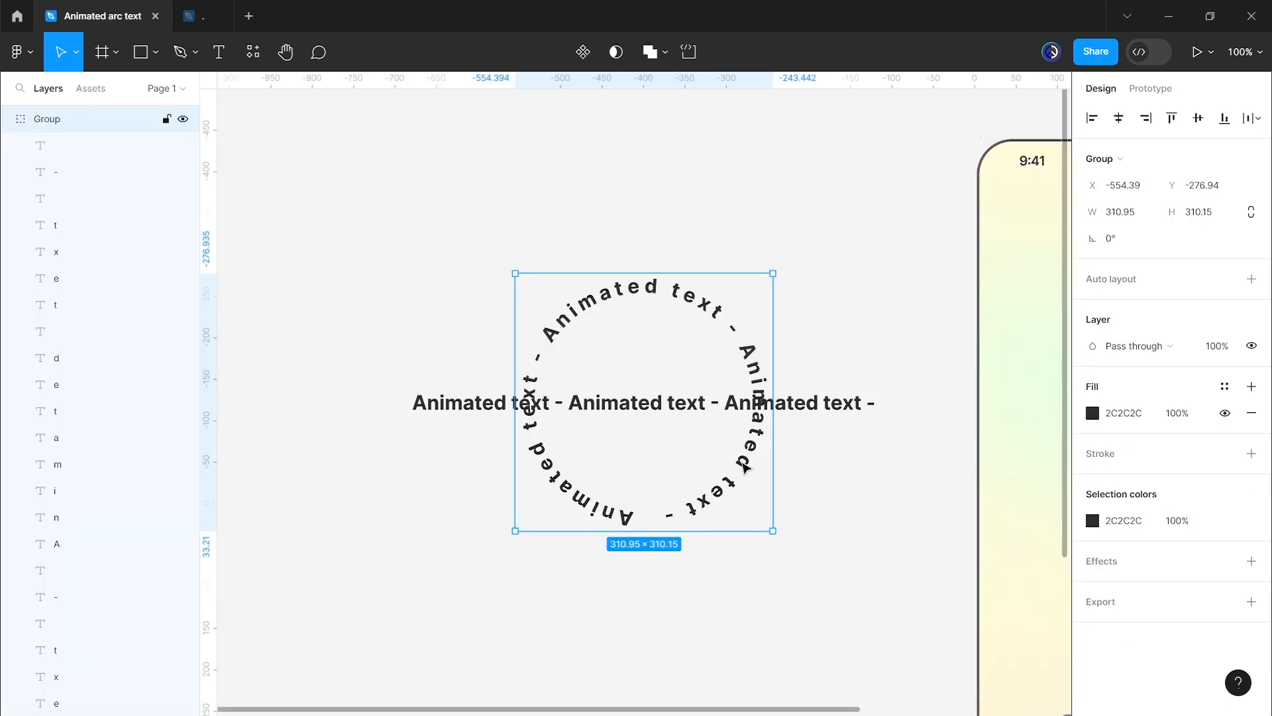
left_click_drag(747, 467, 674, 297)
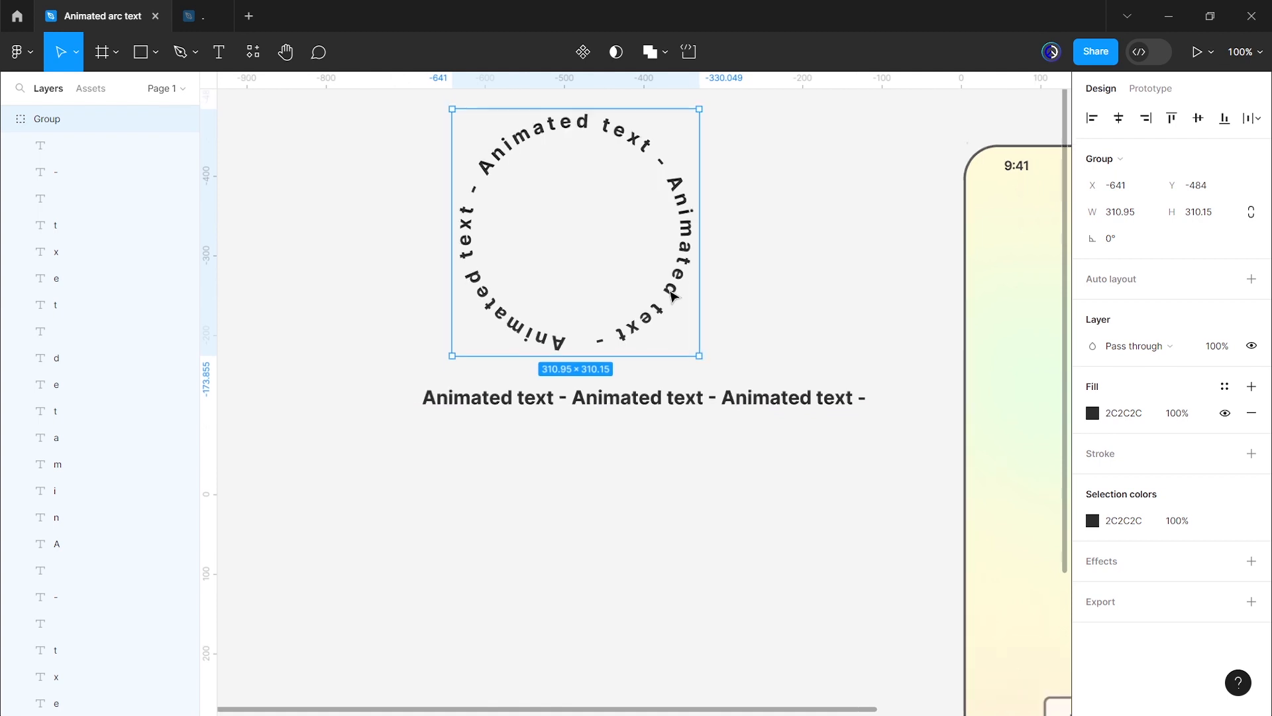
Step: Duplicate the straight text line below the original and change the copy to "DS CODE - DS CODE - DS CODE -"
scroll(674, 296, "down", 5)
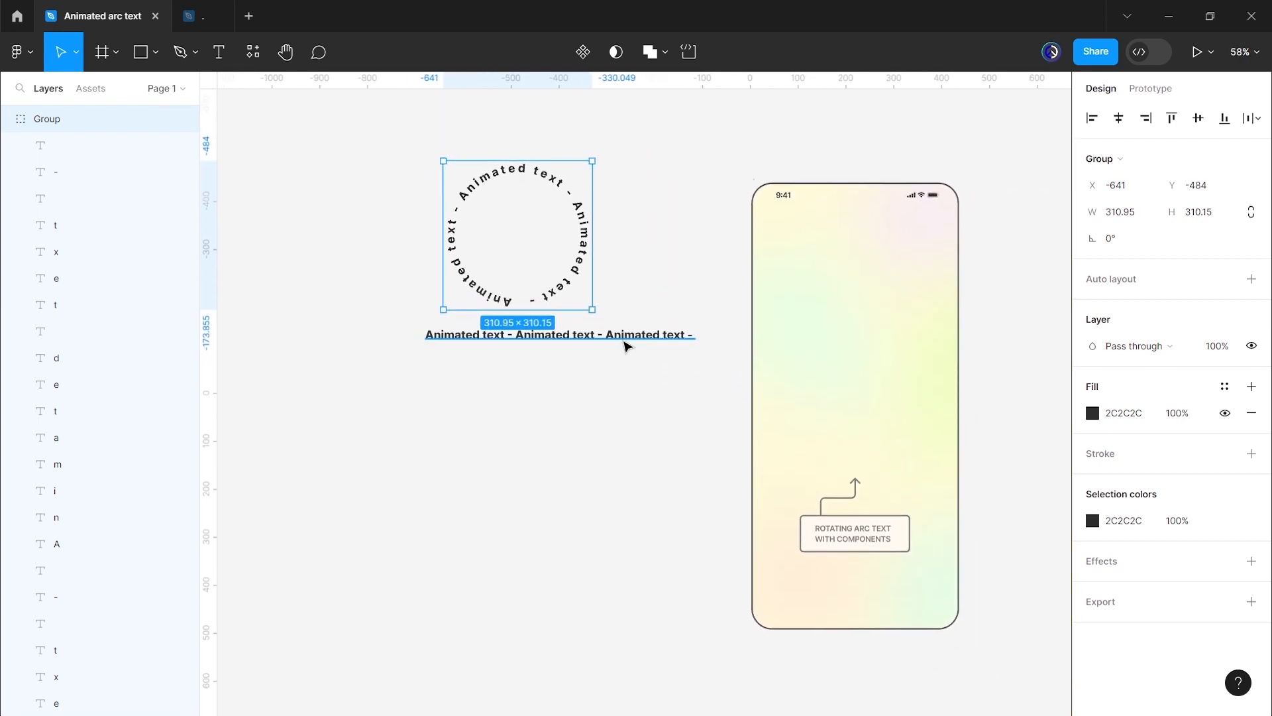
left_click(624, 346)
left_click_drag(598, 361, 602, 403)
double_click(601, 403)
type("DS C")
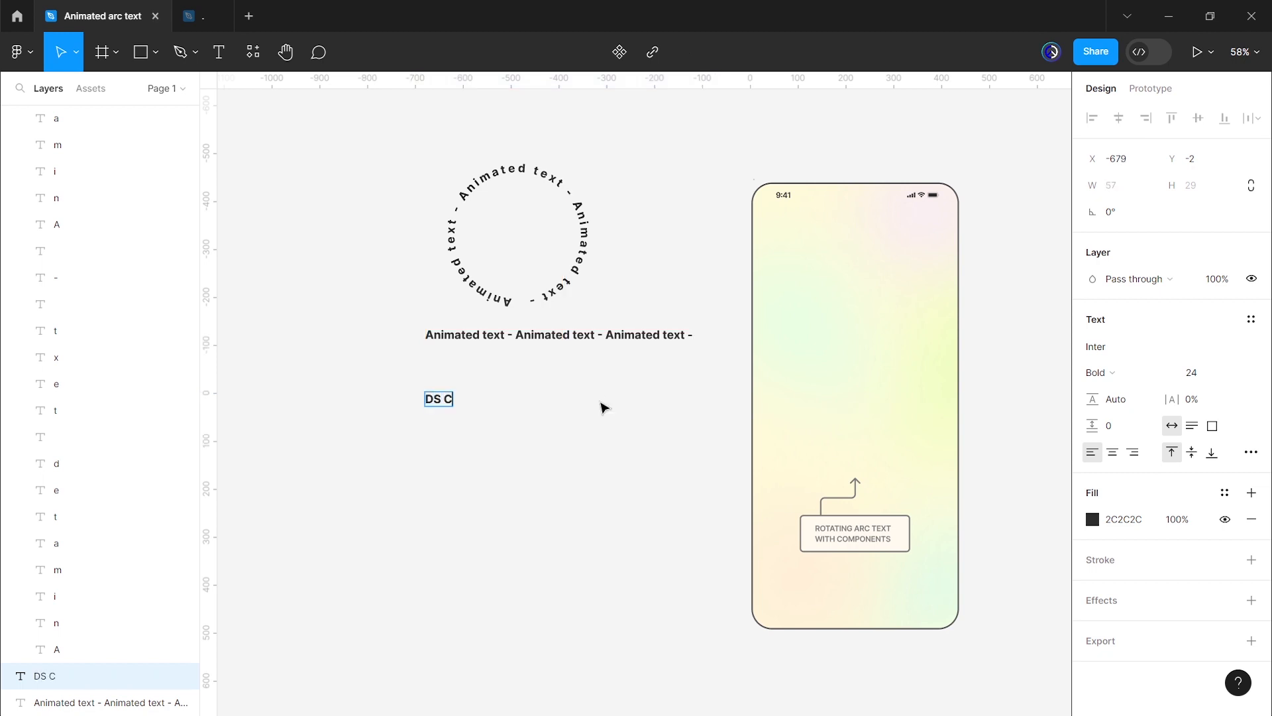
type("ODE - DS CODE -")
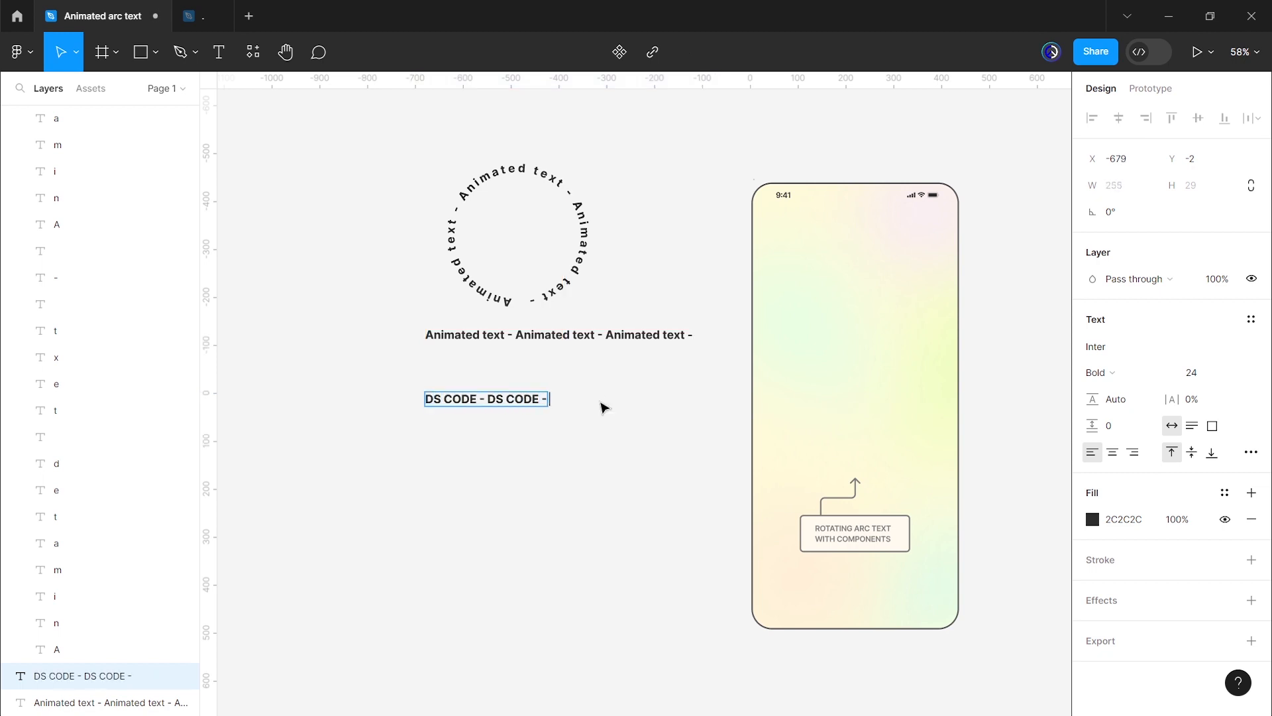
type(" DS CODE -")
key("Escape")
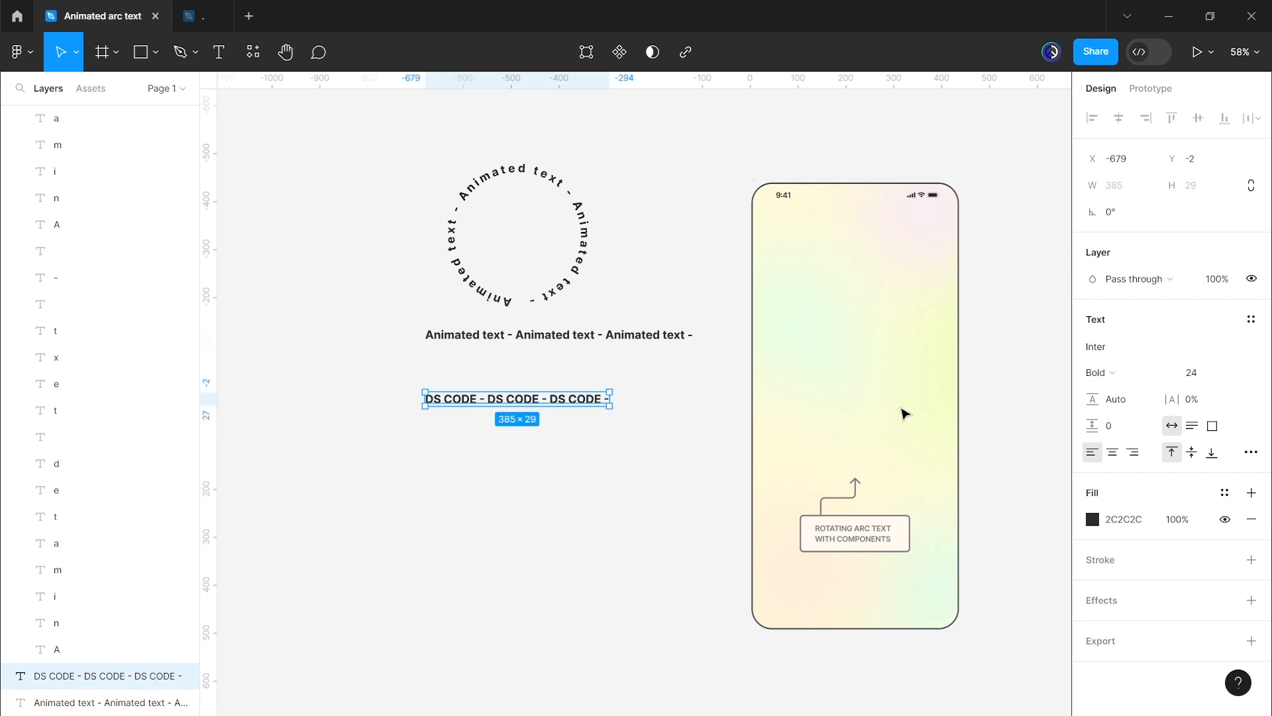
Step: Set the "DS CODE" line's font size to 18 and move the line slightly lower
left_click(1212, 376)
key("Return")
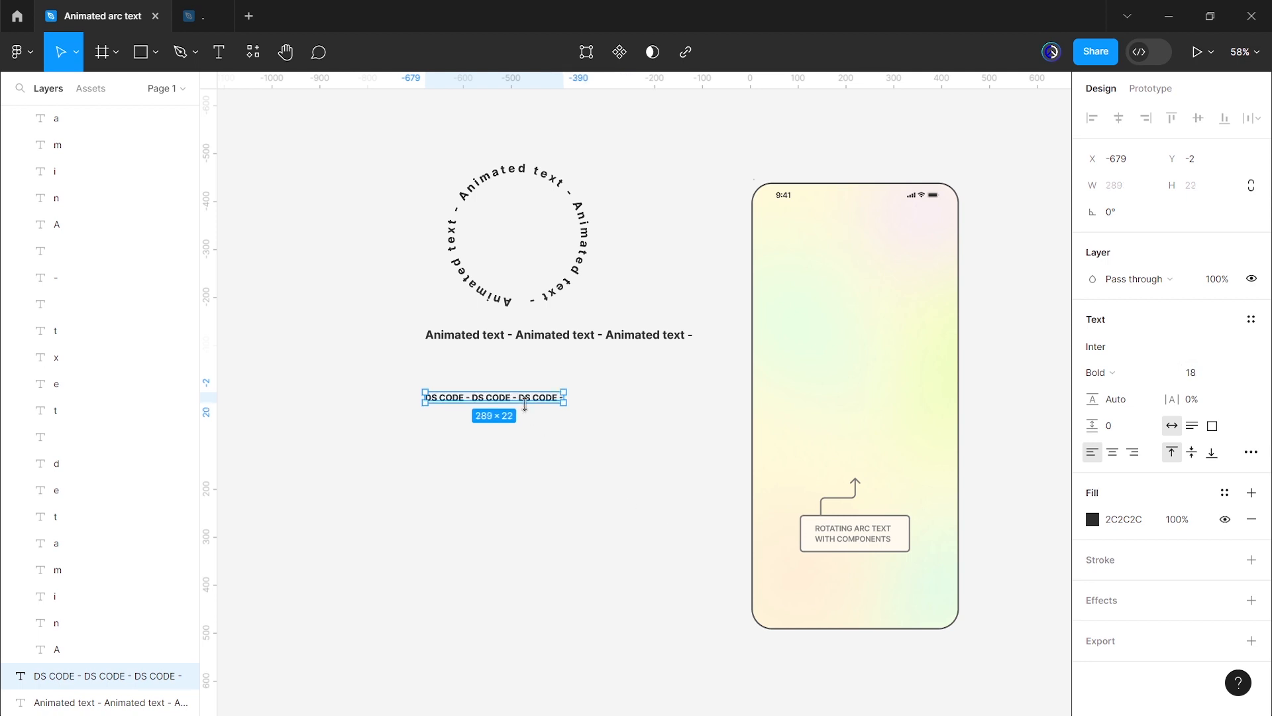
left_click_drag(525, 403, 522, 431)
Step: Bend the "DS CODE" line into a circle with the ARC plugin at 77% bend strength
right_click(522, 431)
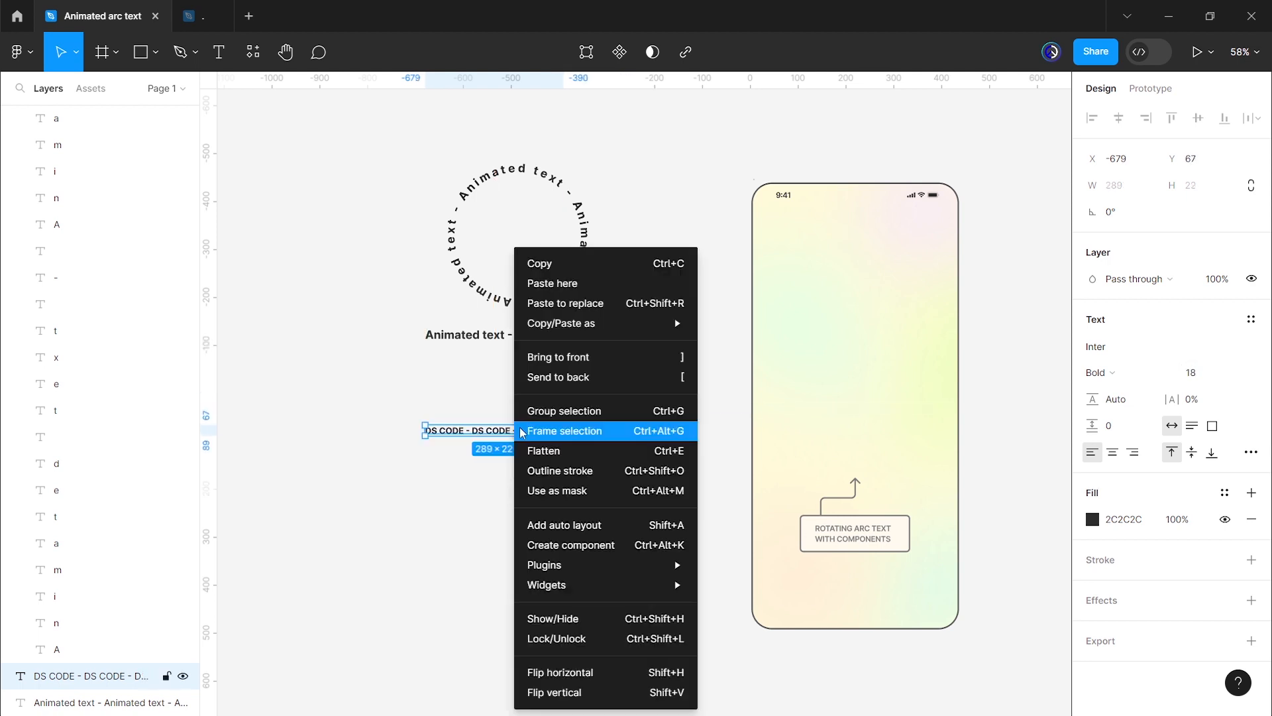
mouse_move(552, 568)
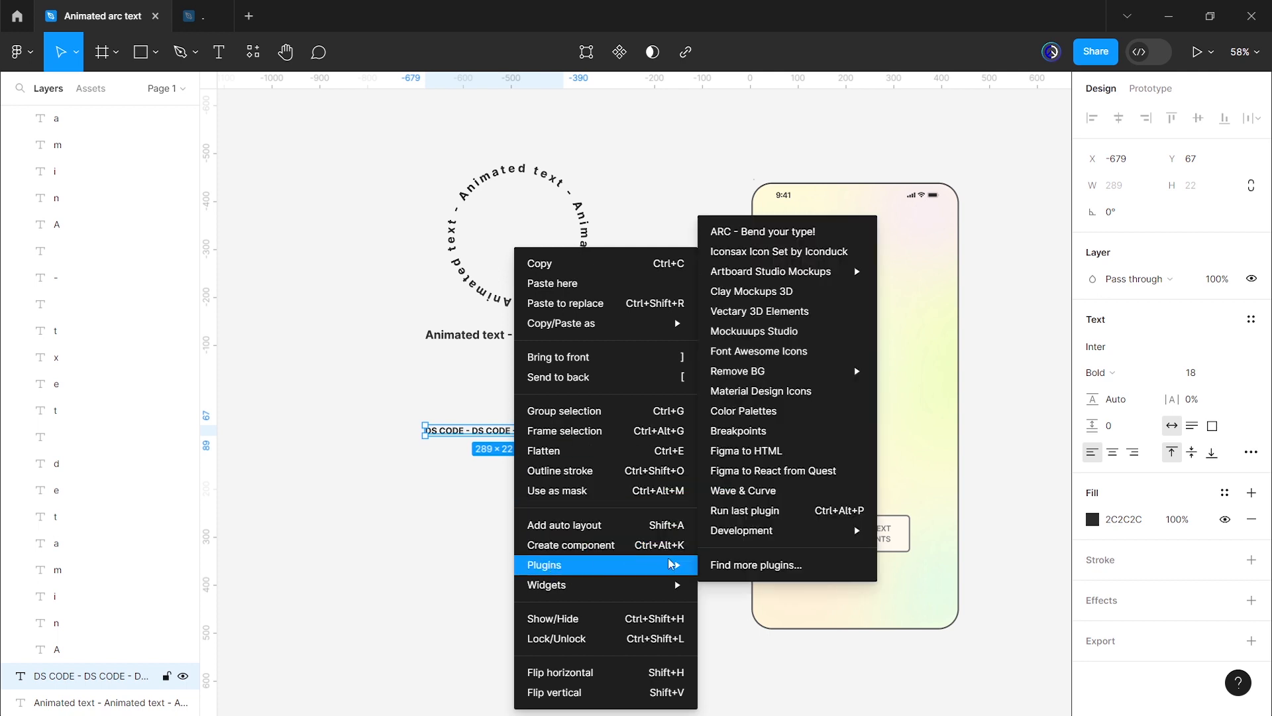
left_click(753, 231)
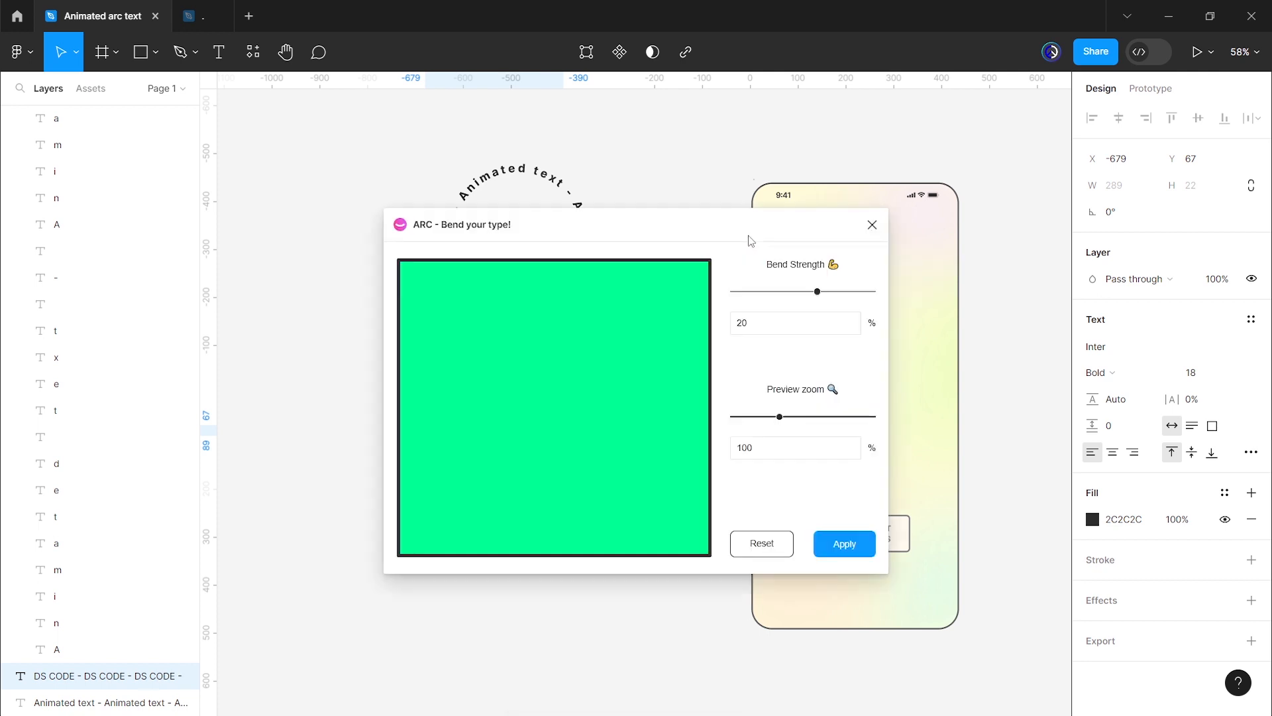
left_click_drag(817, 296, 860, 297)
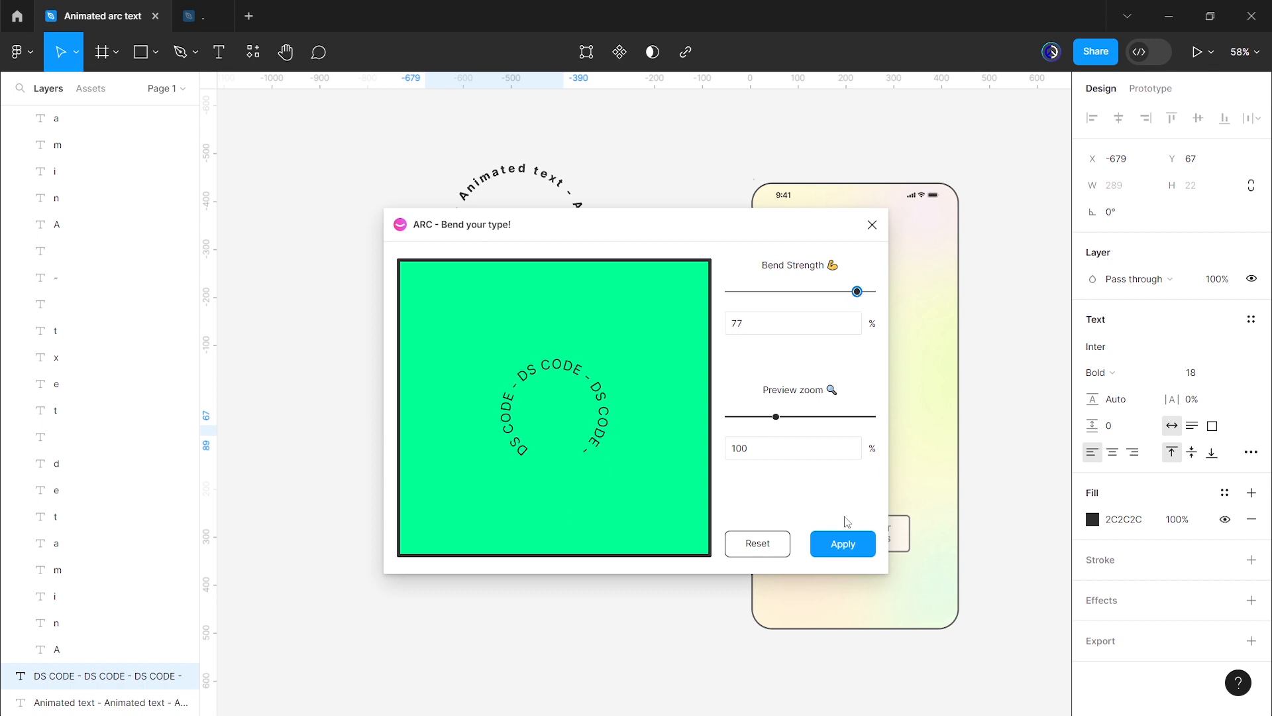
left_click(843, 544)
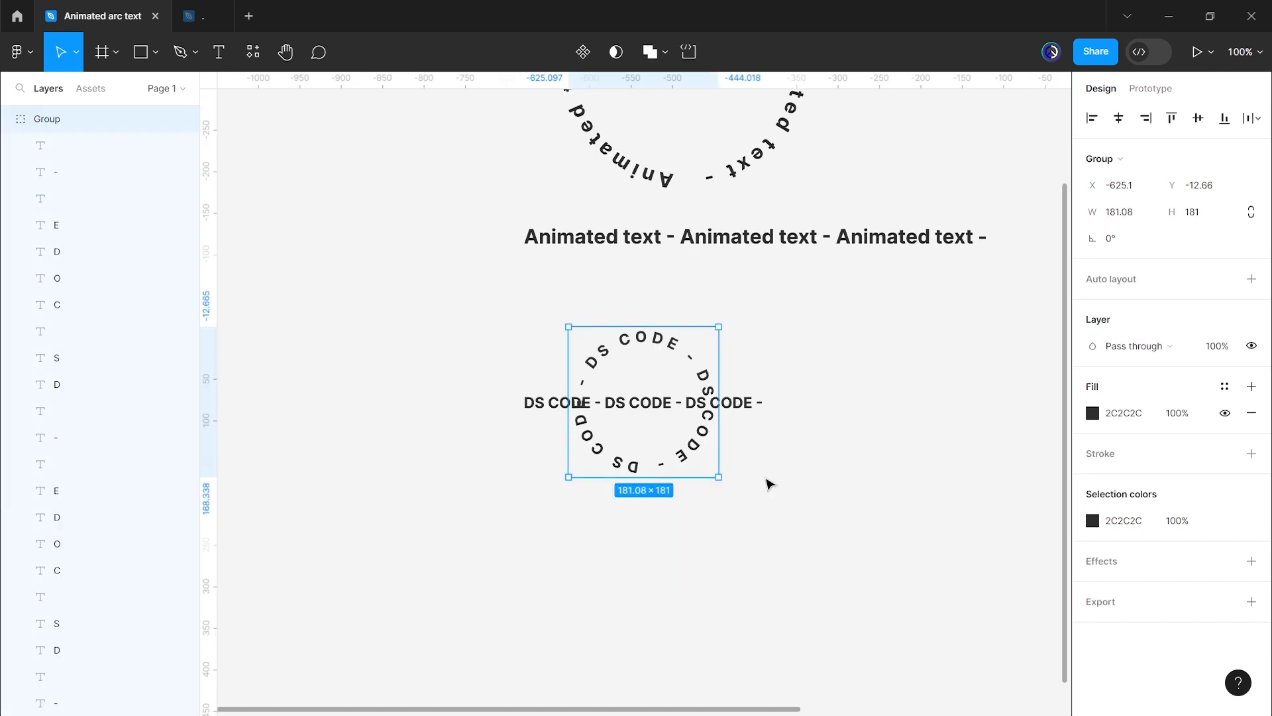
Step: Separate the straight "DS CODE" line from its circular version, placing the line beneath the circle
left_click_drag(733, 468, 731, 527)
left_click_drag(697, 436, 689, 428)
left_click(797, 449)
Step: Collapse both circular text groups in the layer list and move the phone frame farther right, away from the texts
scroll(797, 449, "down", 2)
scroll(797, 448, "down", 5)
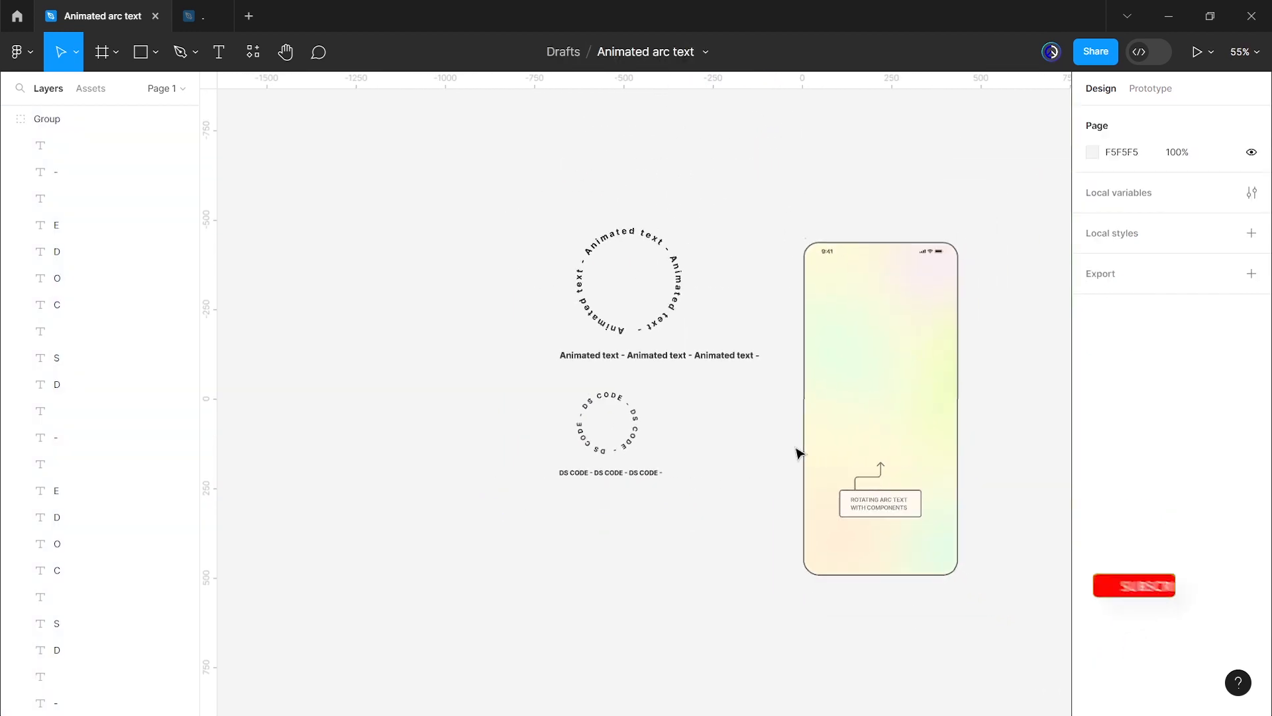
left_click(7, 119)
left_click(7, 145)
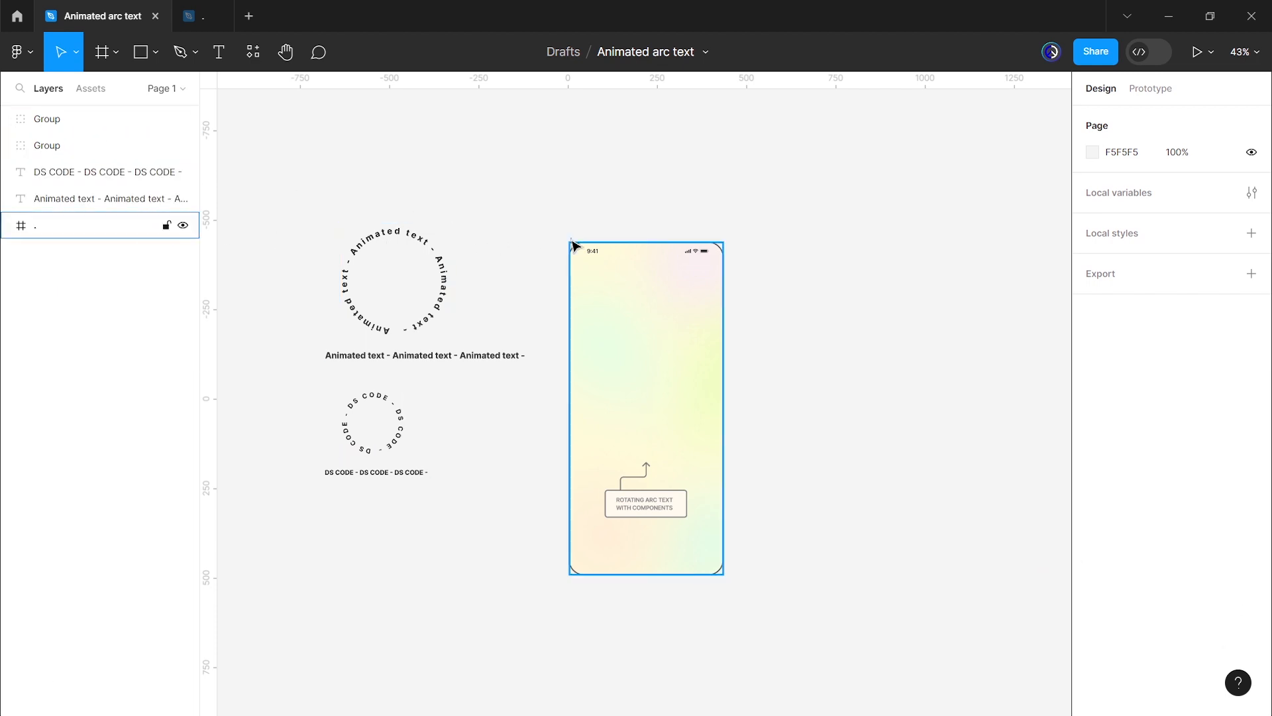
left_click_drag(654, 268, 952, 256)
Step: Align the circular "Animated text" group with the straight line beneath it and turn it into a framed component
left_click_drag(442, 289, 428, 289)
right_click(427, 288)
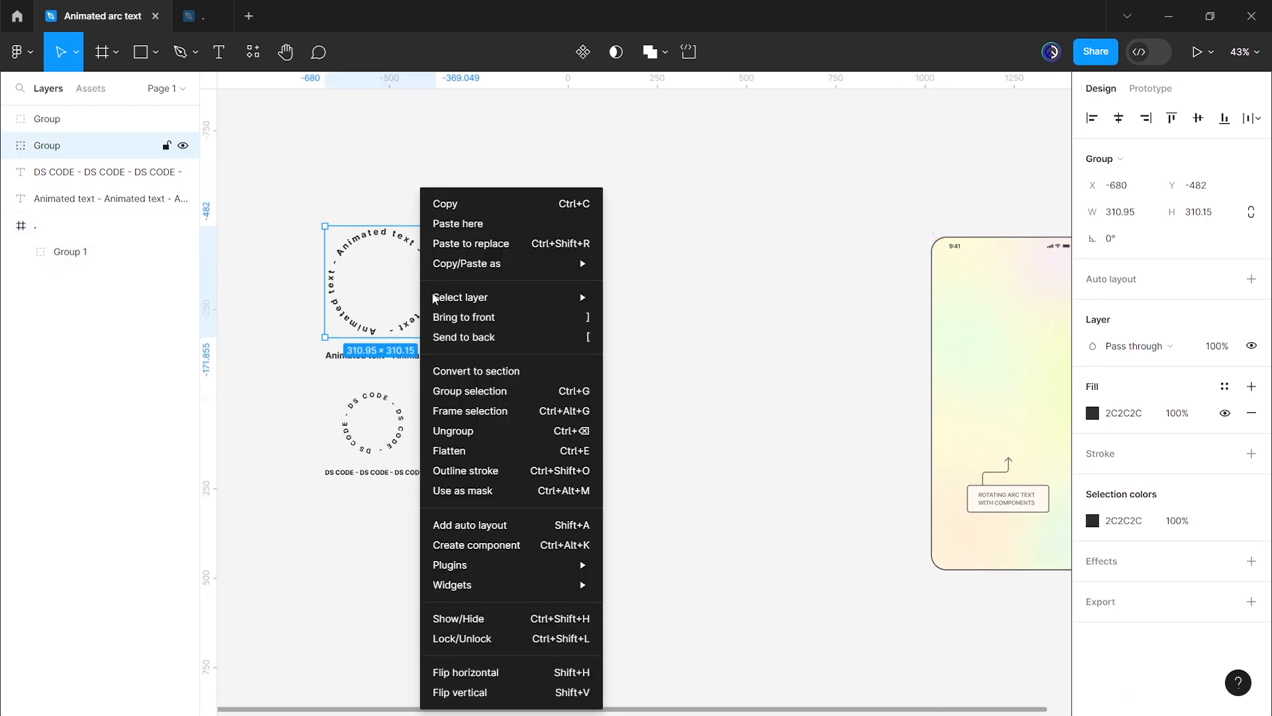
left_click(492, 411)
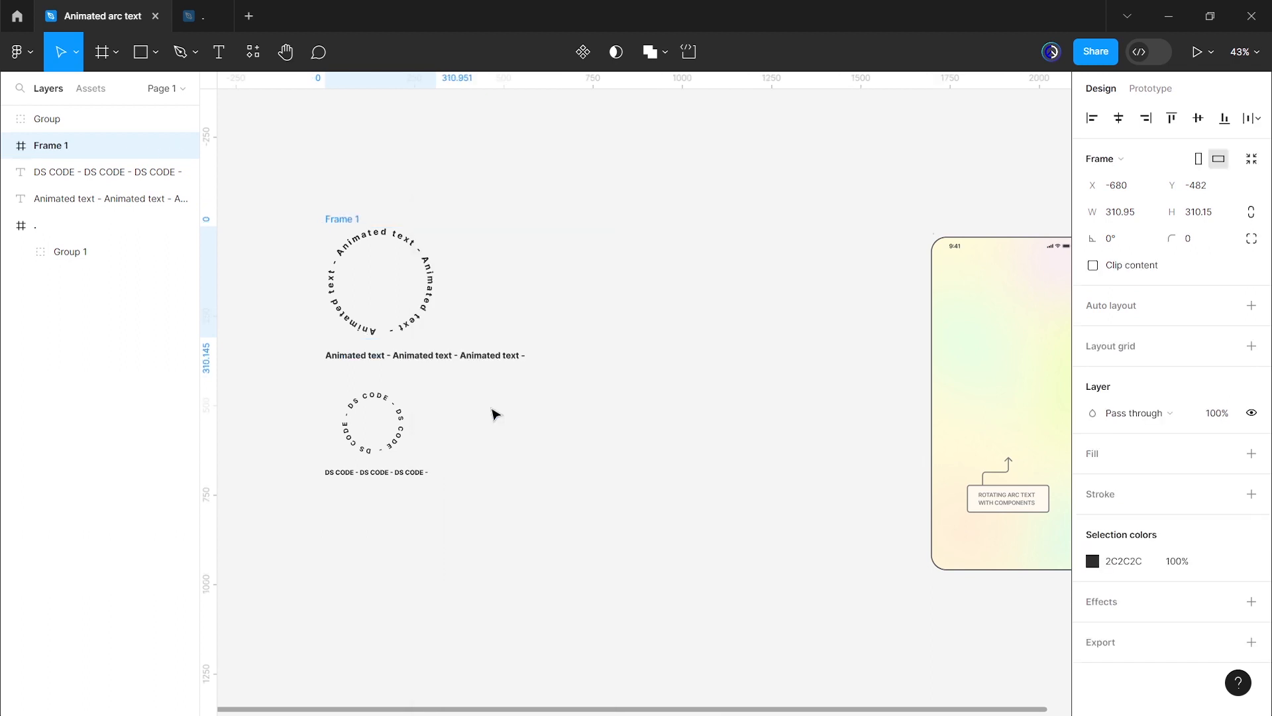
left_click(582, 58)
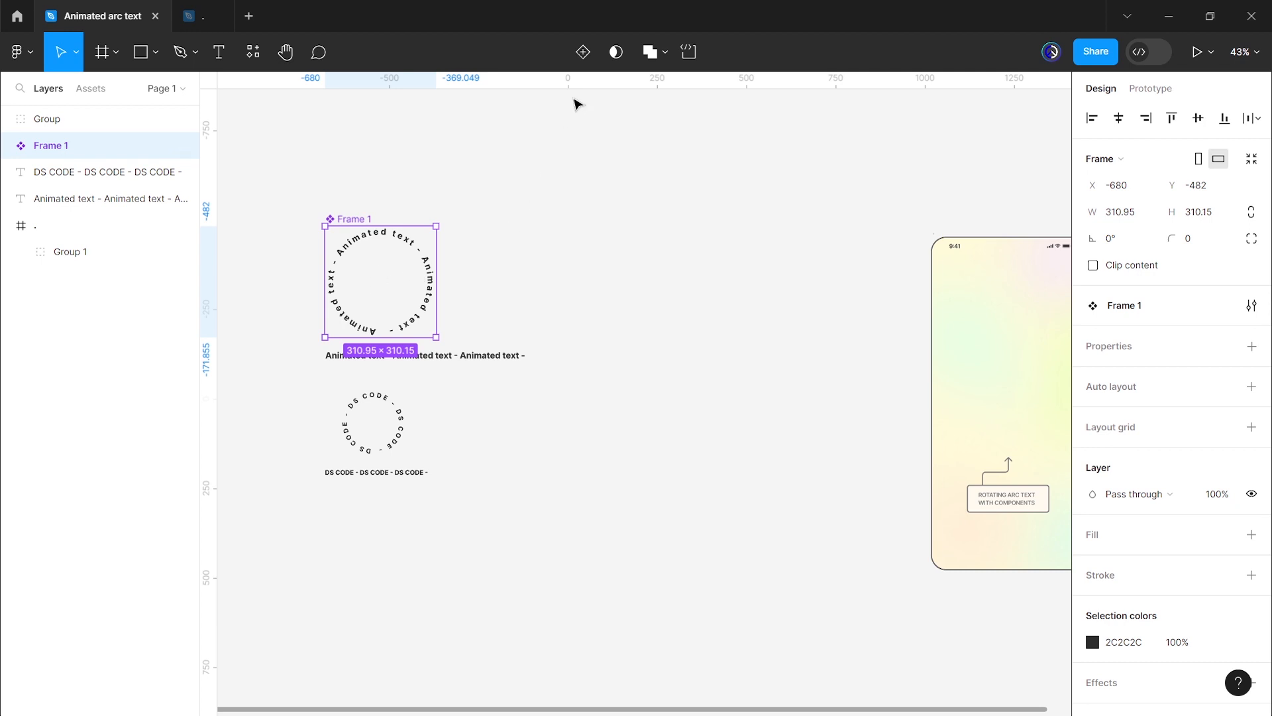
Step: Add a second variant to the "Animated text" component and arrange the variants side by side with horizontal auto layout
left_click(583, 51)
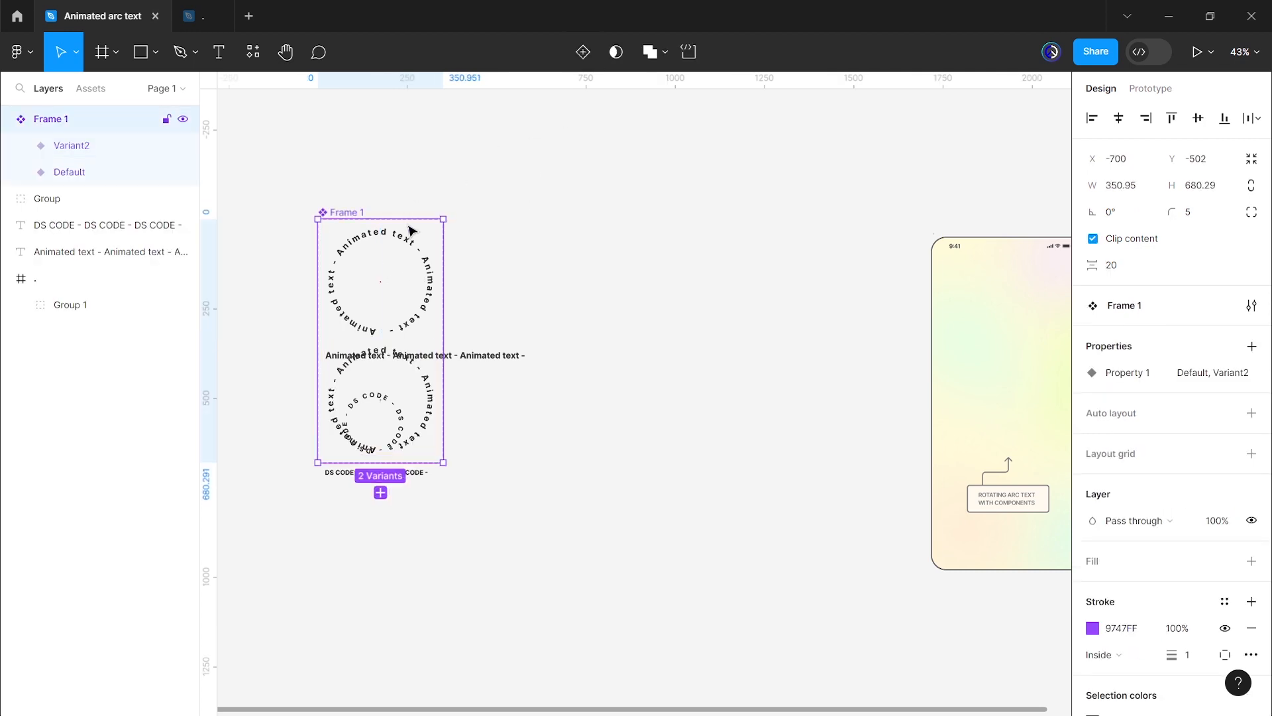
left_click(1115, 419)
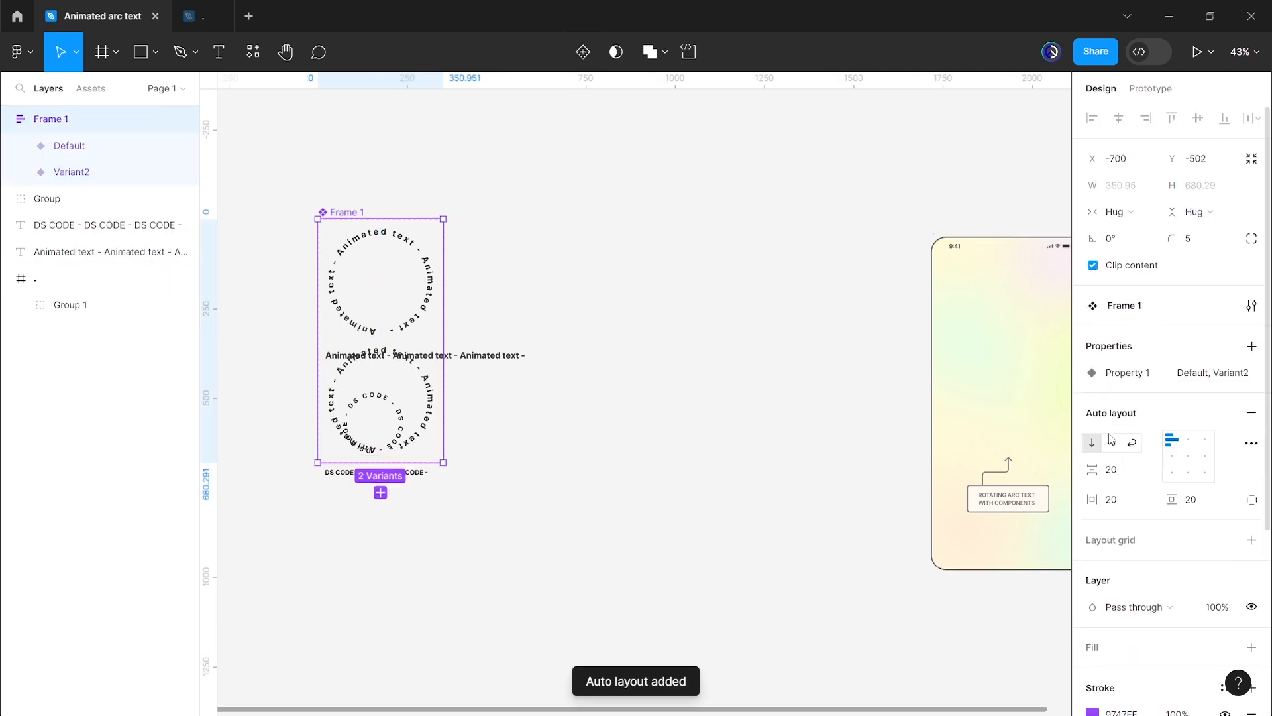
left_click(1111, 442)
left_click(543, 314)
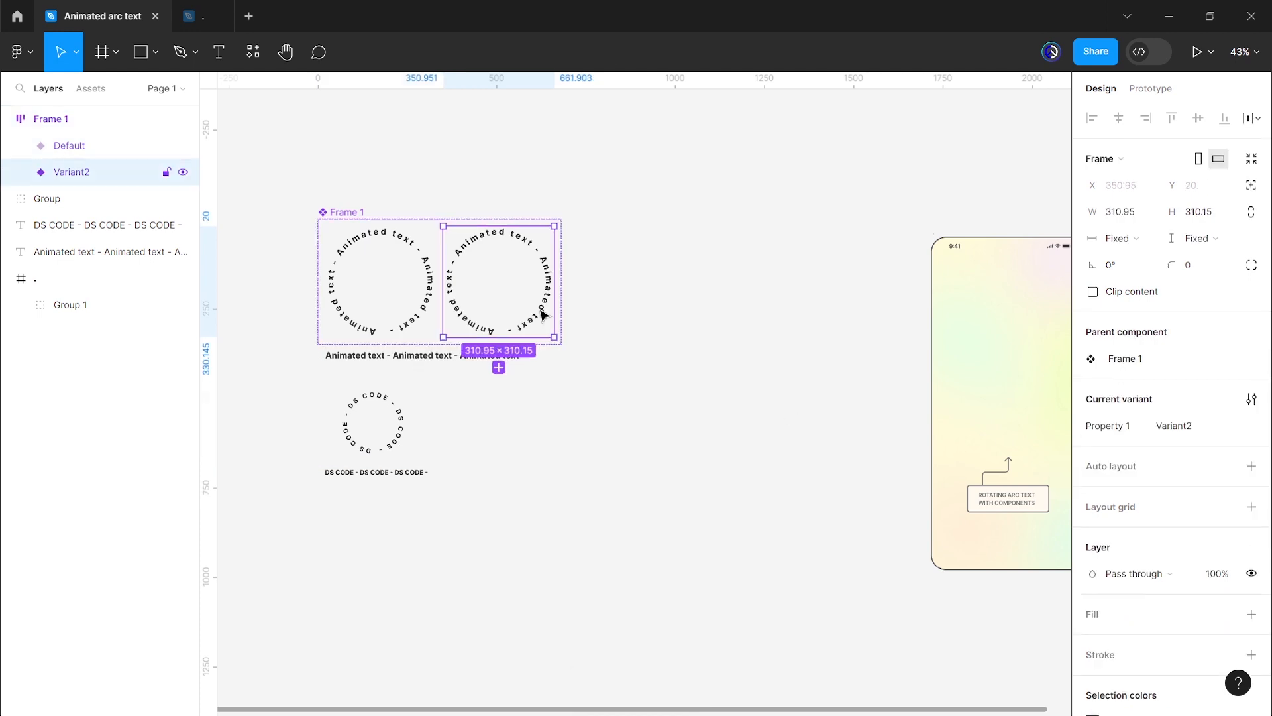
Step: Rotate the circular text group inside the second variant to -90°
double_click(543, 314)
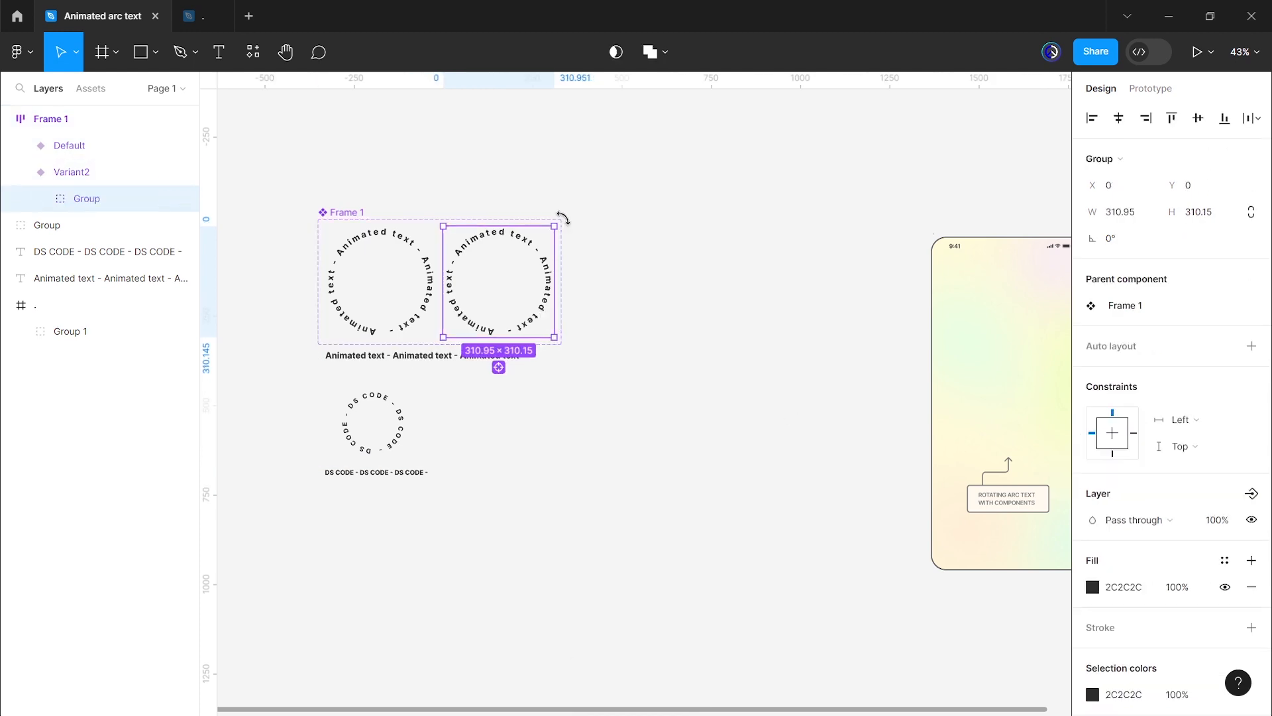
left_click_drag(561, 218, 547, 323)
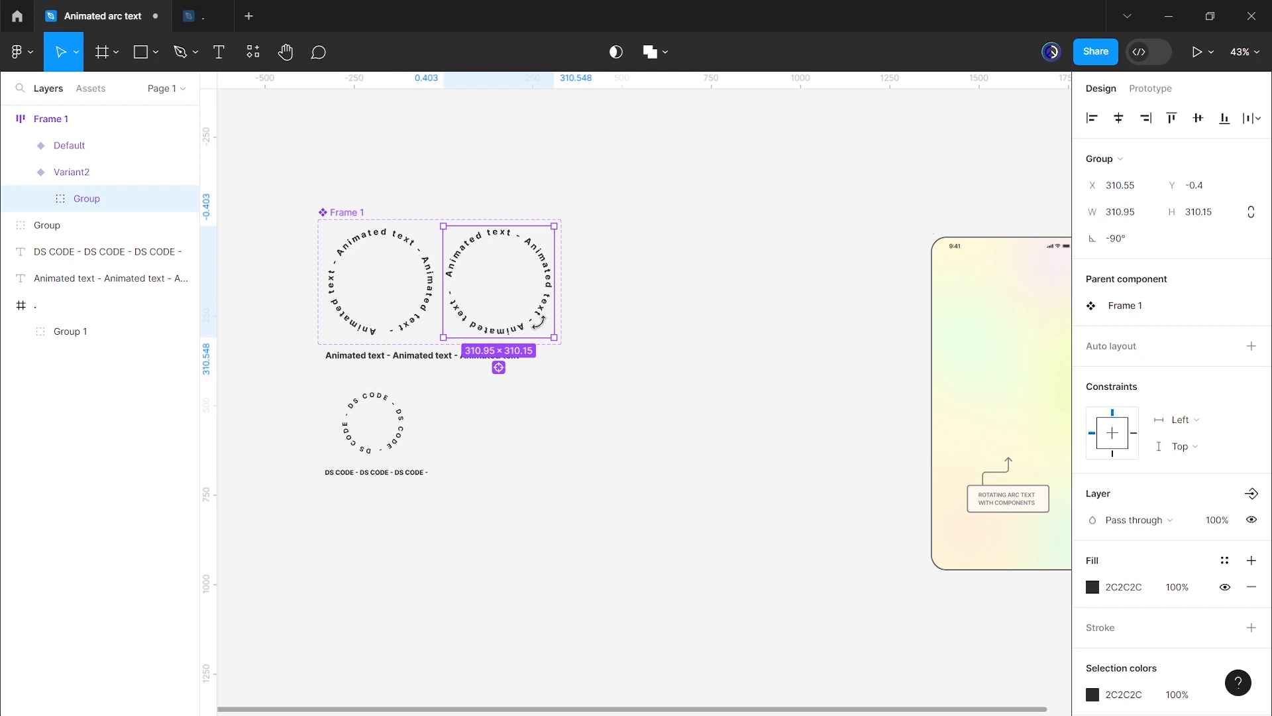
left_click(595, 326)
Step: Add a third variant from the second one and rotate its circular text a further quarter turn clockwise
left_click(532, 325)
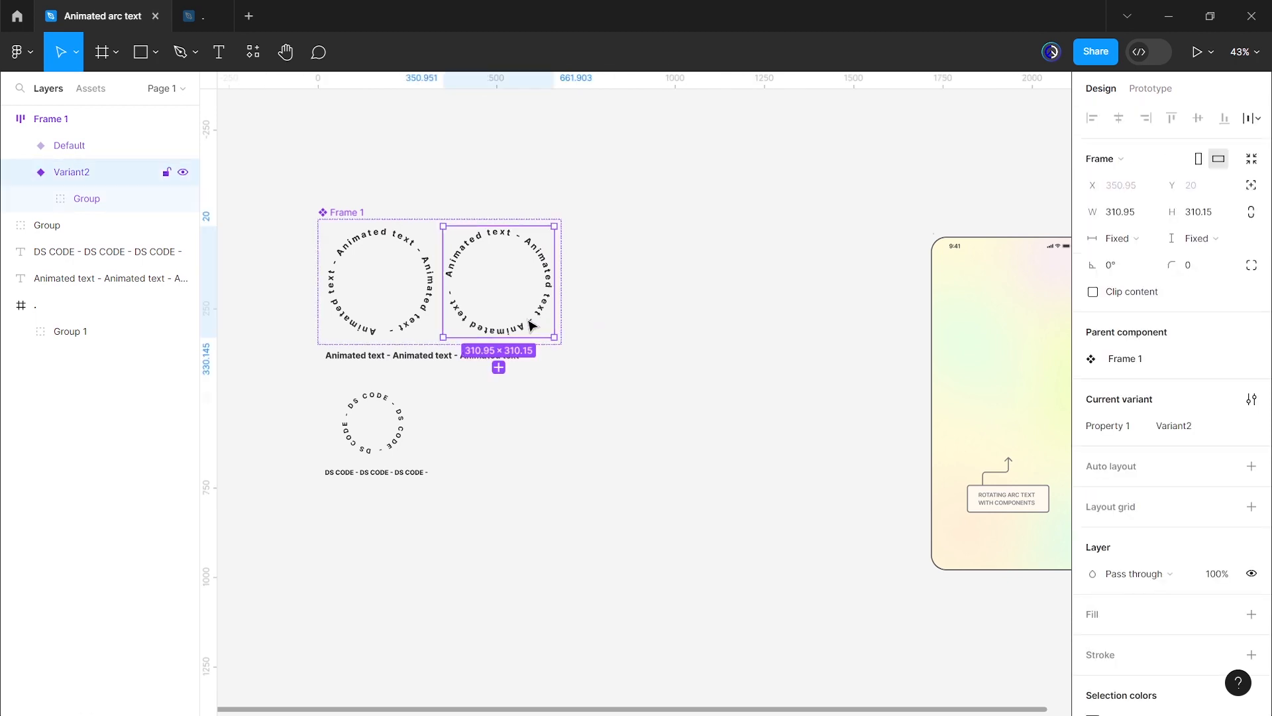
left_click(500, 368)
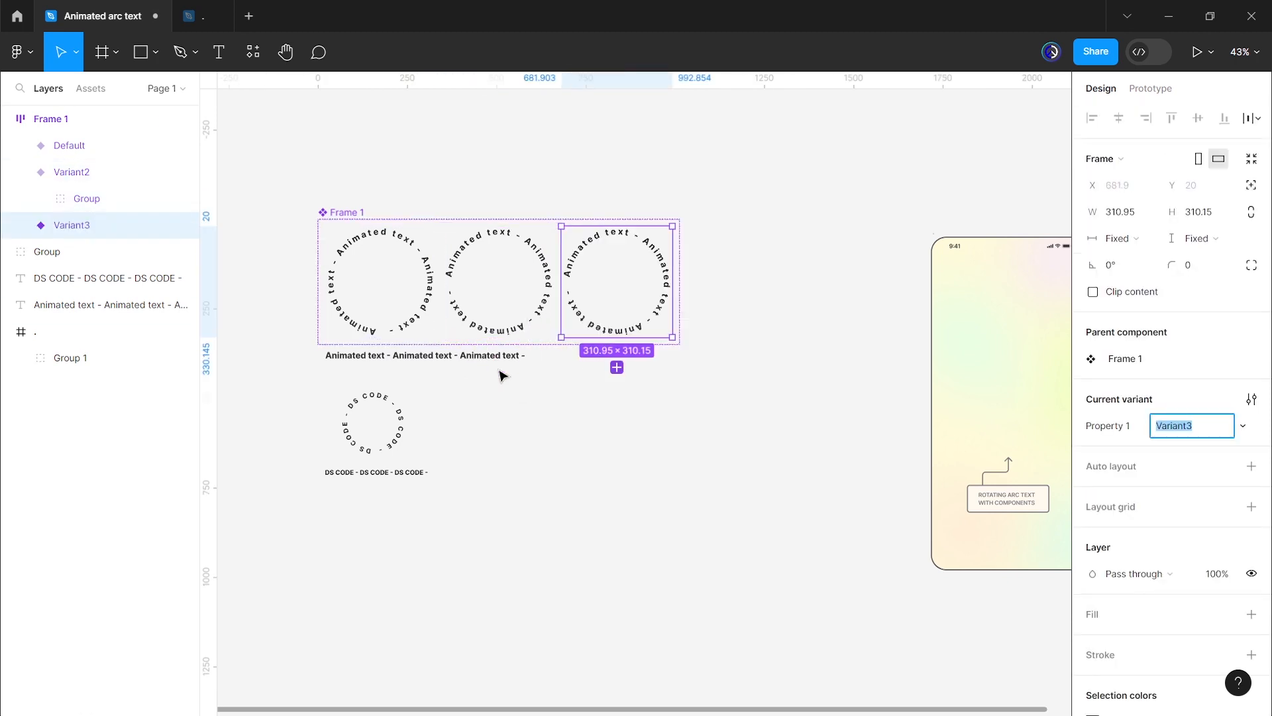
left_click(600, 329)
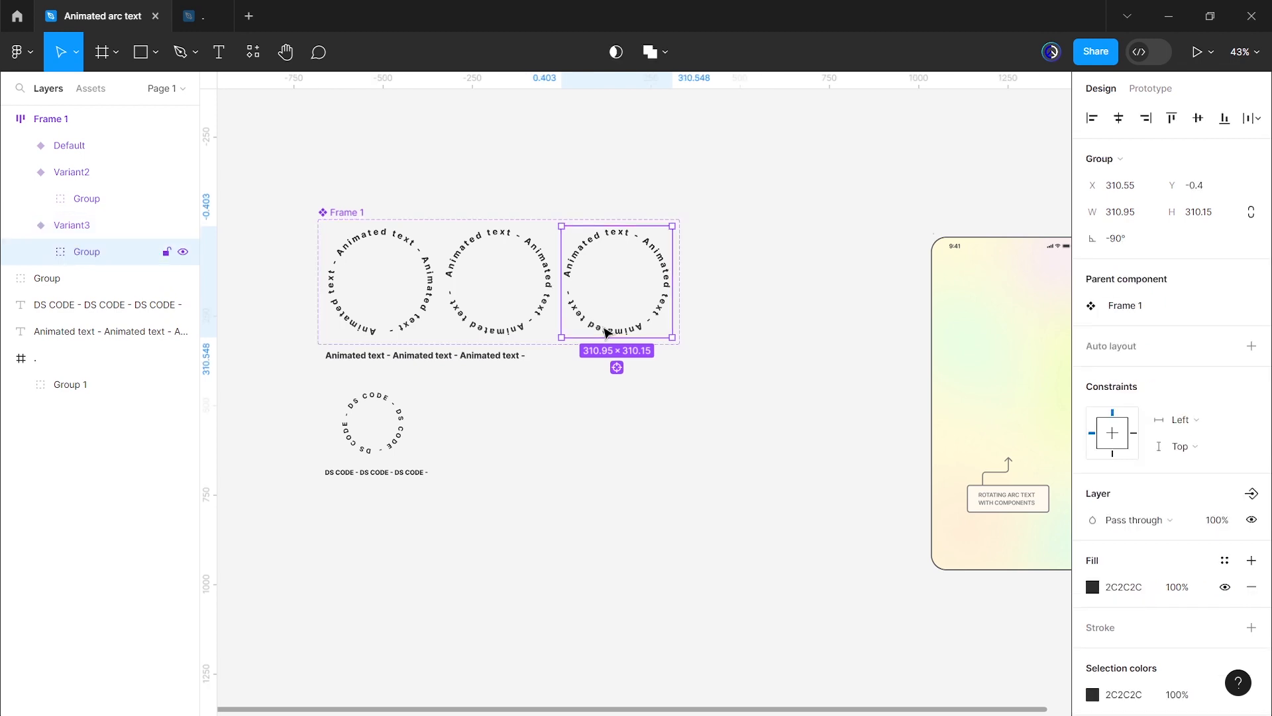
left_click_drag(680, 217, 654, 313)
left_click(716, 320)
Step: Add a fourth variant from the third one and rotate its circular text another quarter turn clockwise
left_click(659, 324)
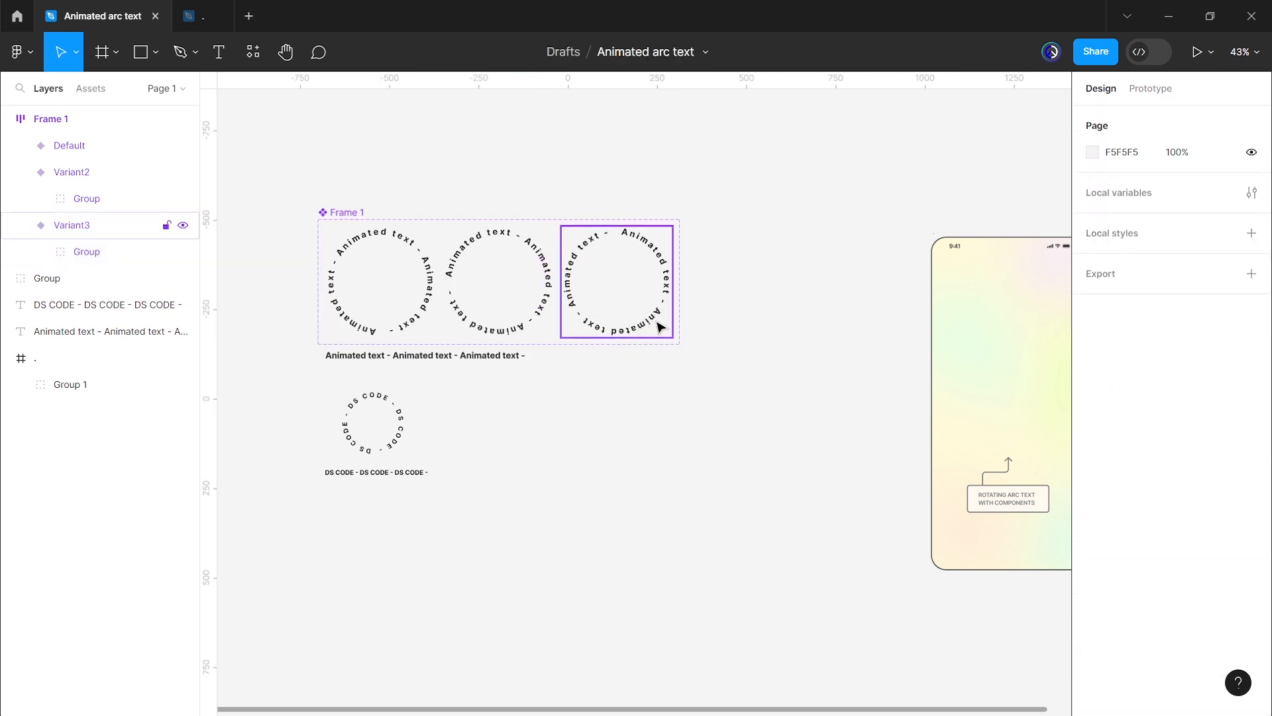
left_click(617, 368)
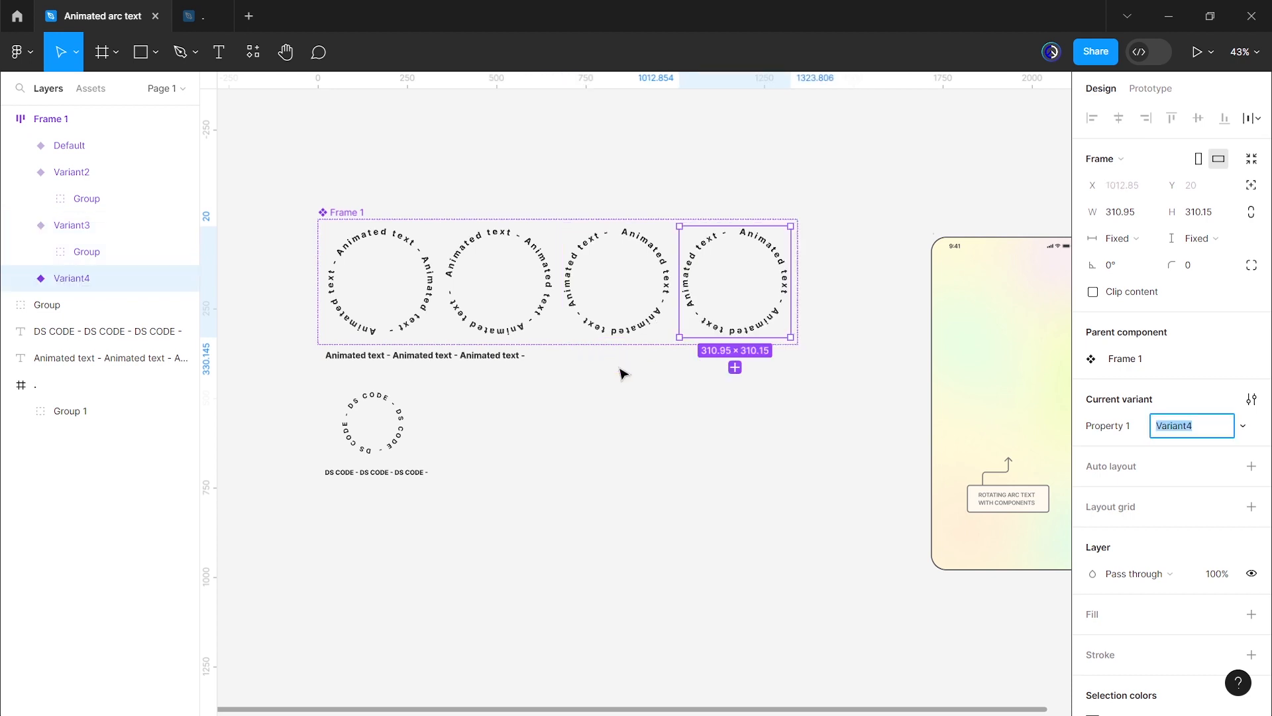
left_click(763, 324)
left_click_drag(797, 220, 776, 324)
left_click(729, 398)
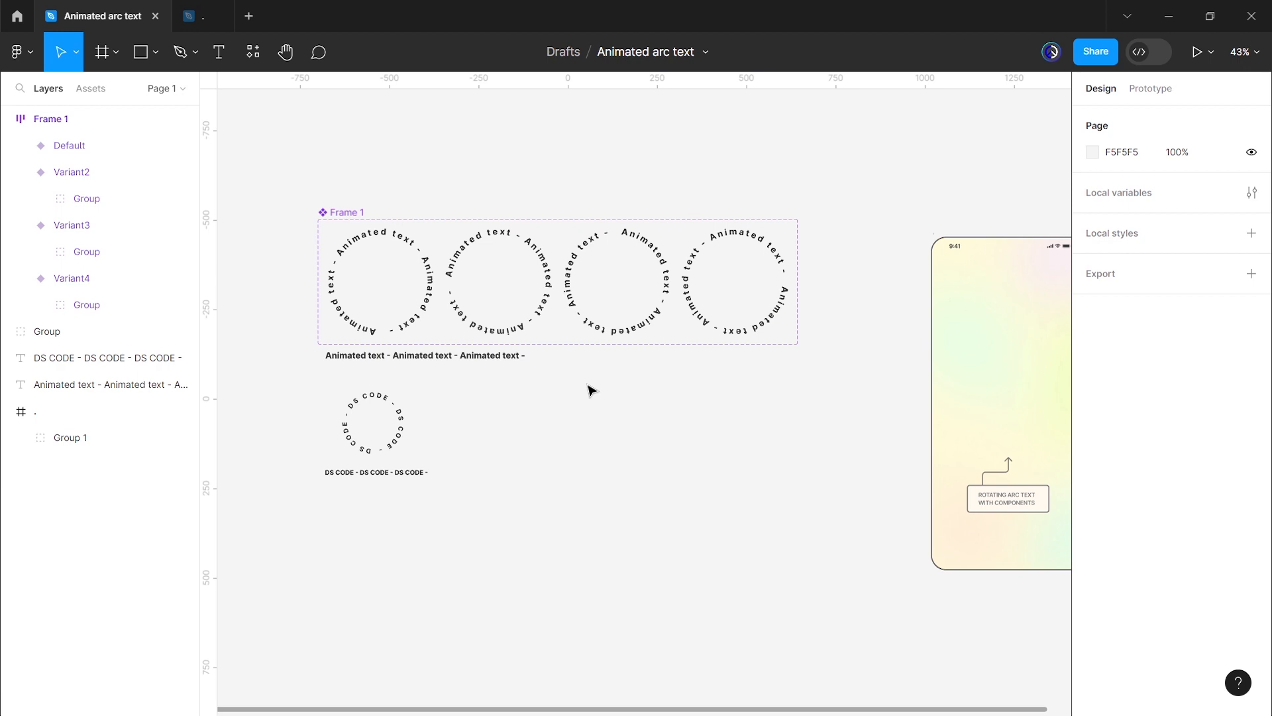
Step: Link the Default variant to Variant2 with a prototype interaction triggered after a 1 ms delay
scroll(592, 390, "up", 3)
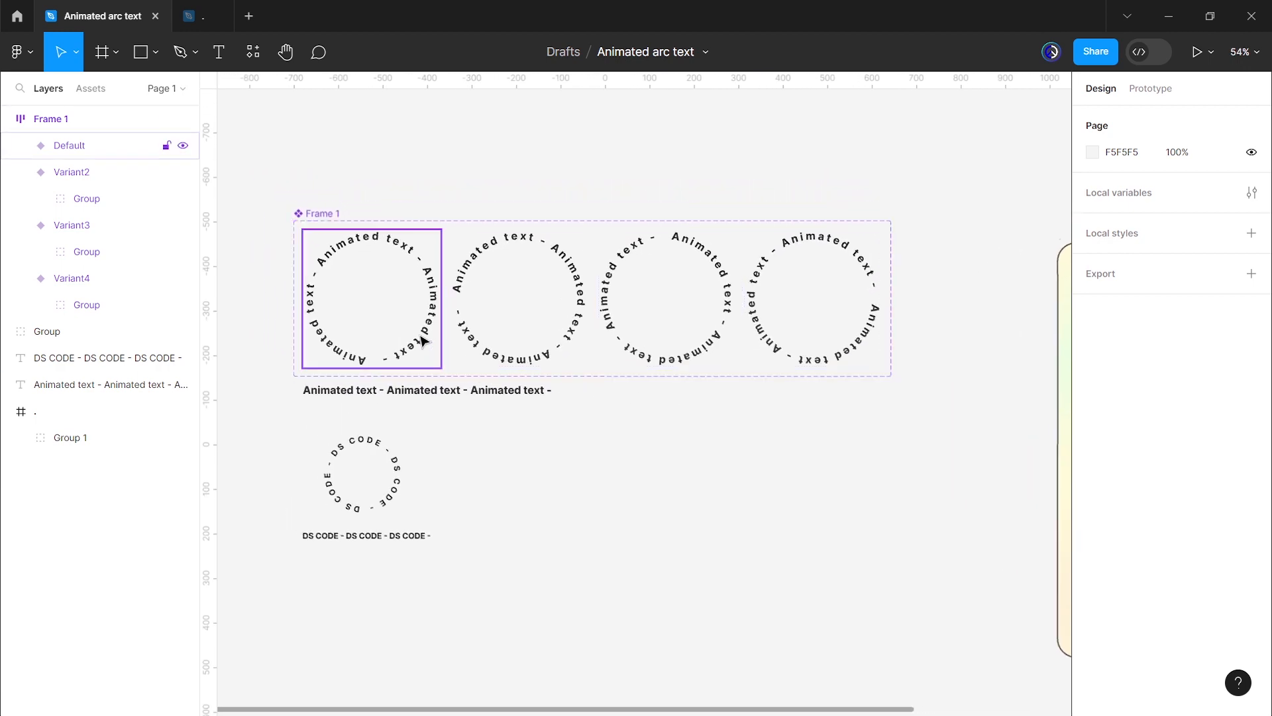
left_click(425, 341)
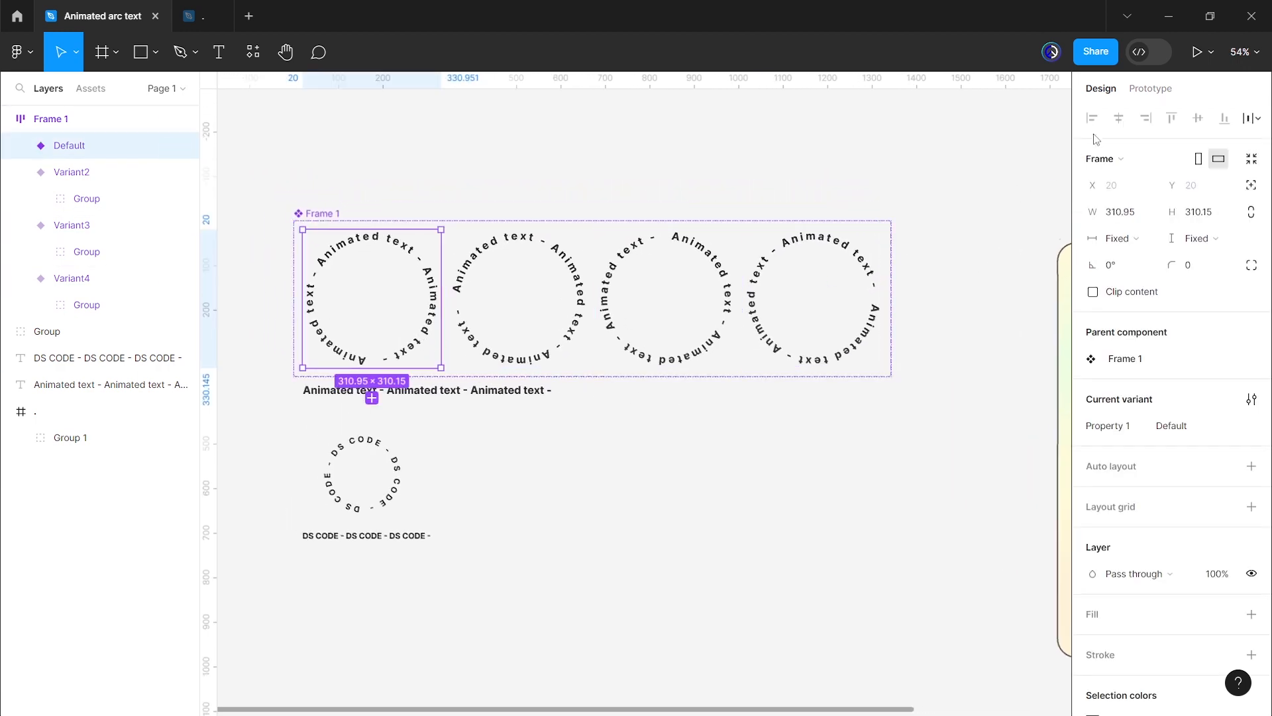
left_click(1151, 88)
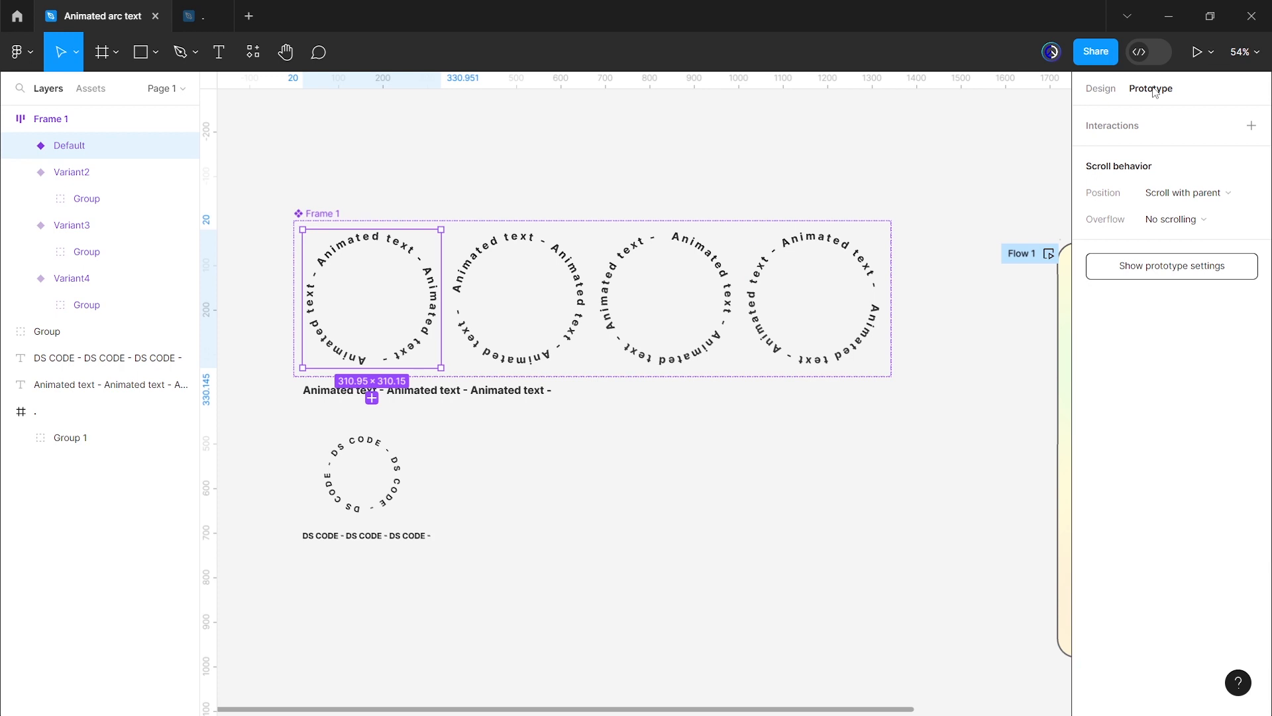
left_click(1136, 136)
left_click_drag(442, 303, 464, 308)
left_click(389, 347)
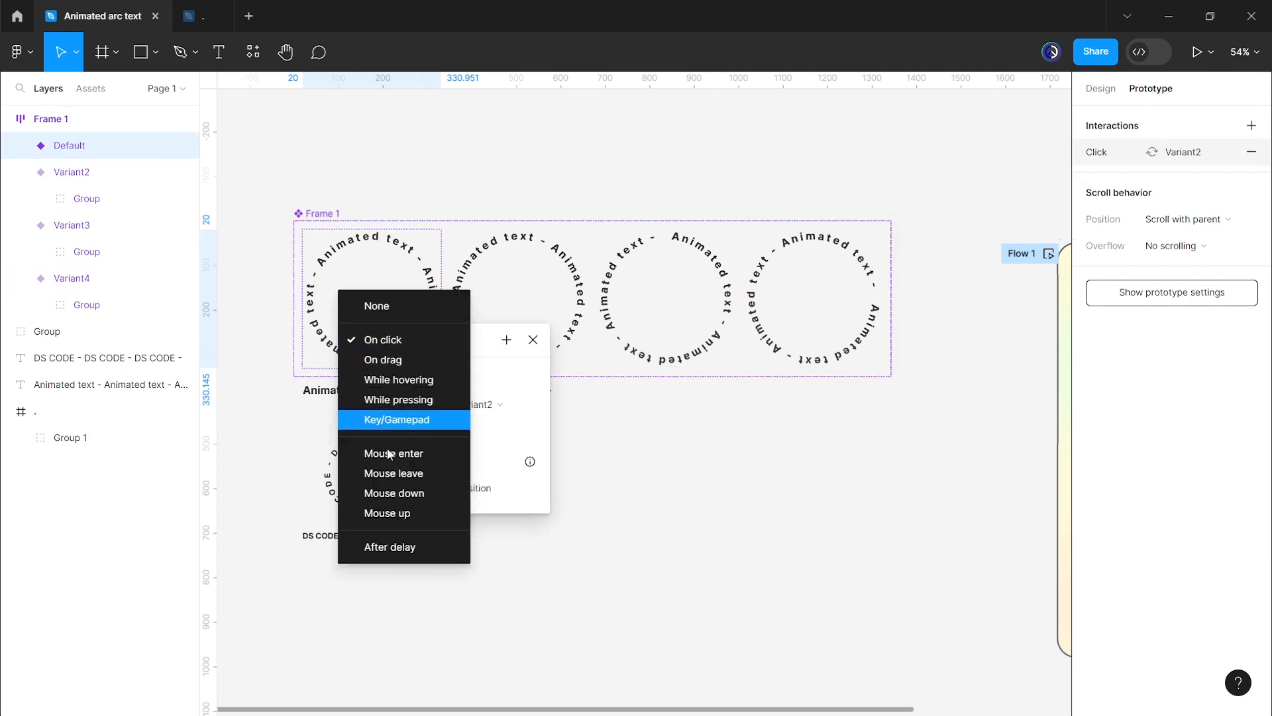
left_click(390, 547)
left_click(416, 365)
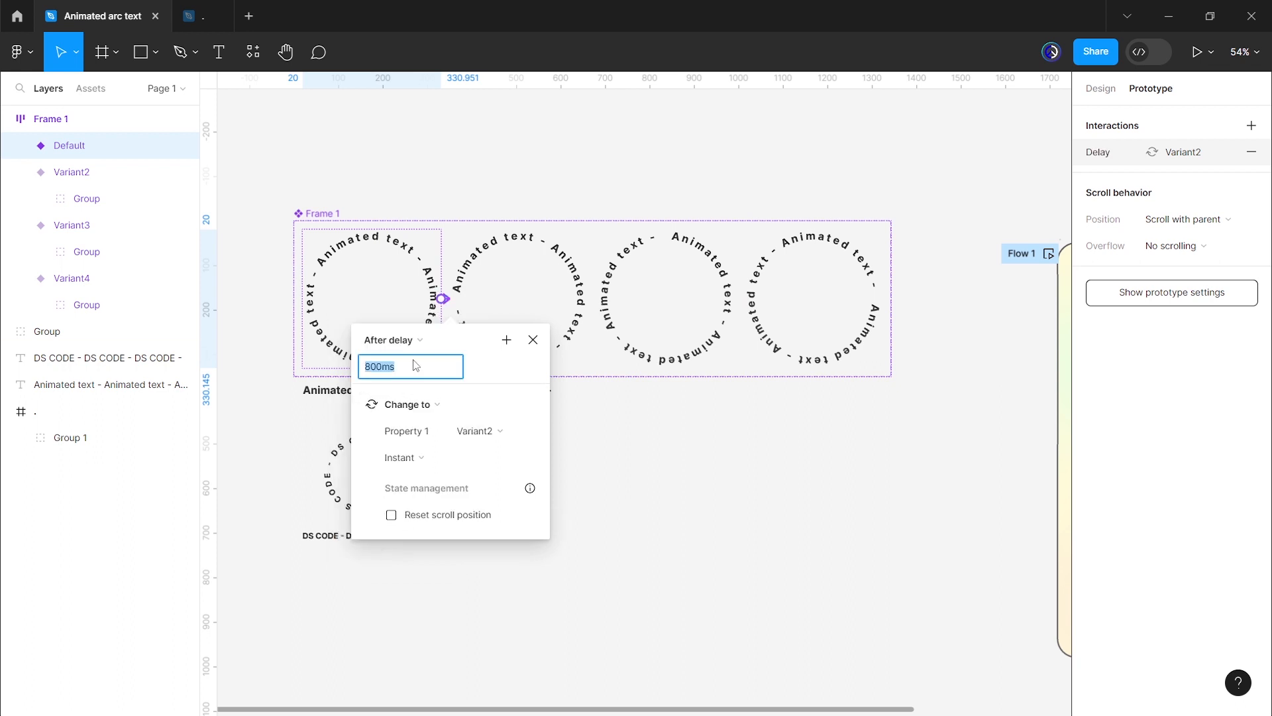
key("Return")
Step: Set the Default-to-Variant2 transition to Smart animate with Linear easing and a 1300 ms duration
left_click(401, 457)
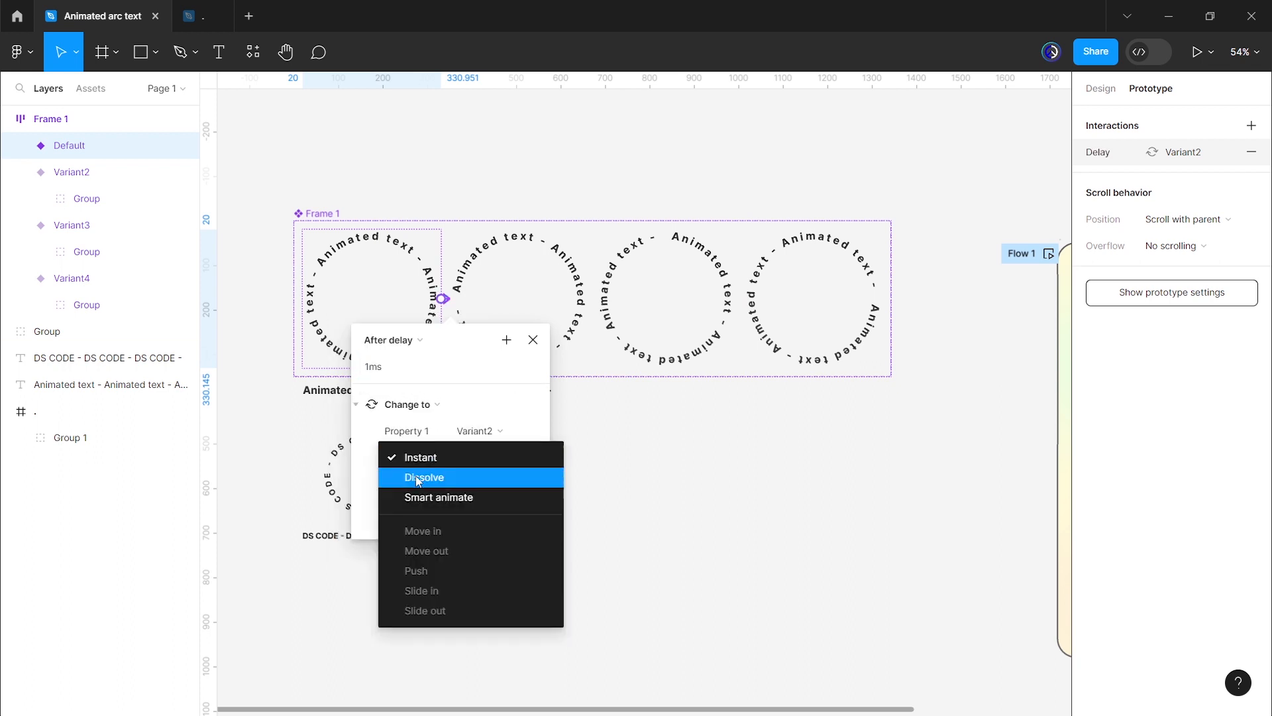
left_click(419, 498)
left_click(424, 485)
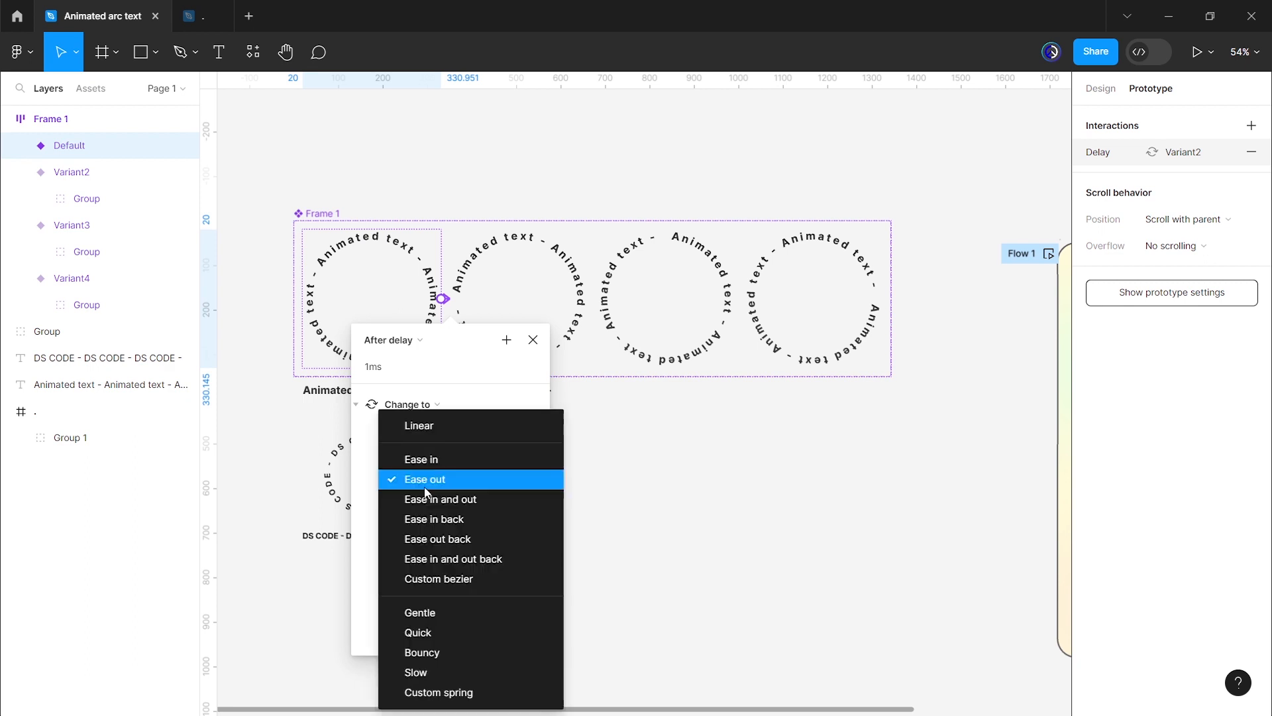
left_click(432, 426)
left_click(497, 490)
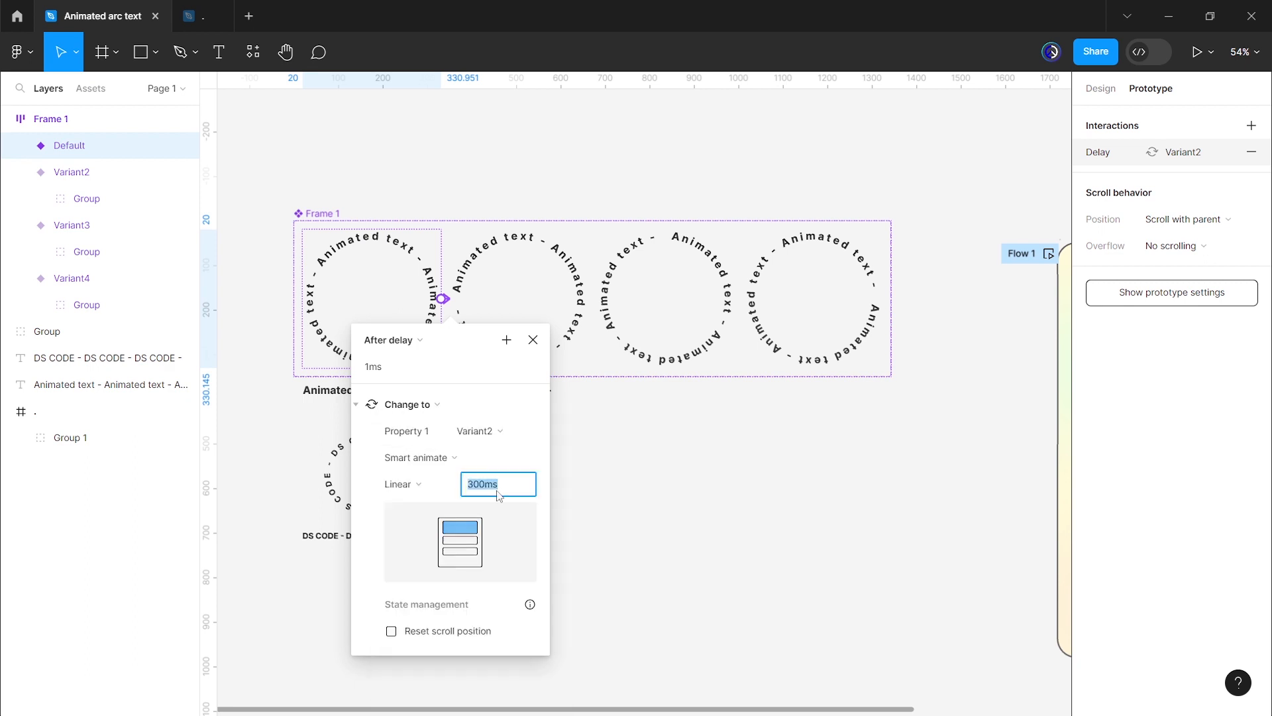
type("1300")
key("Return")
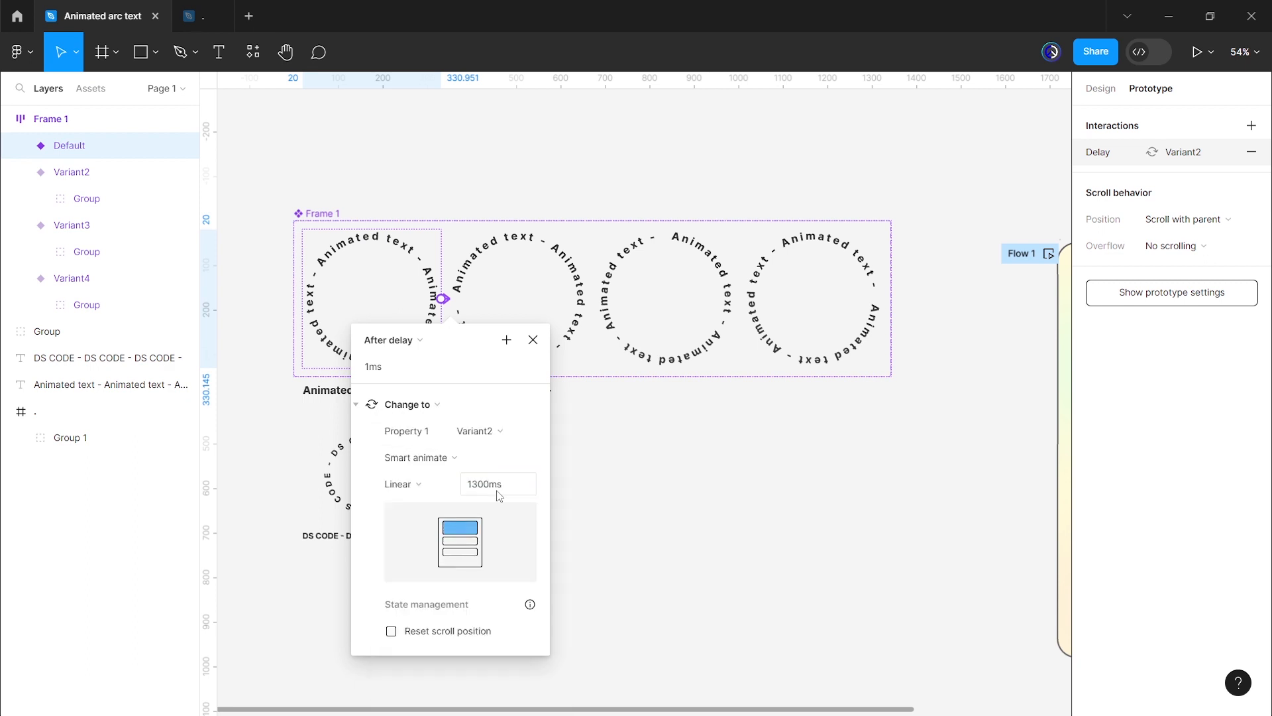
left_click(533, 340)
Step: Link Variant2 to Variant3 with an After delay interaction of 1 ms
left_click(477, 332)
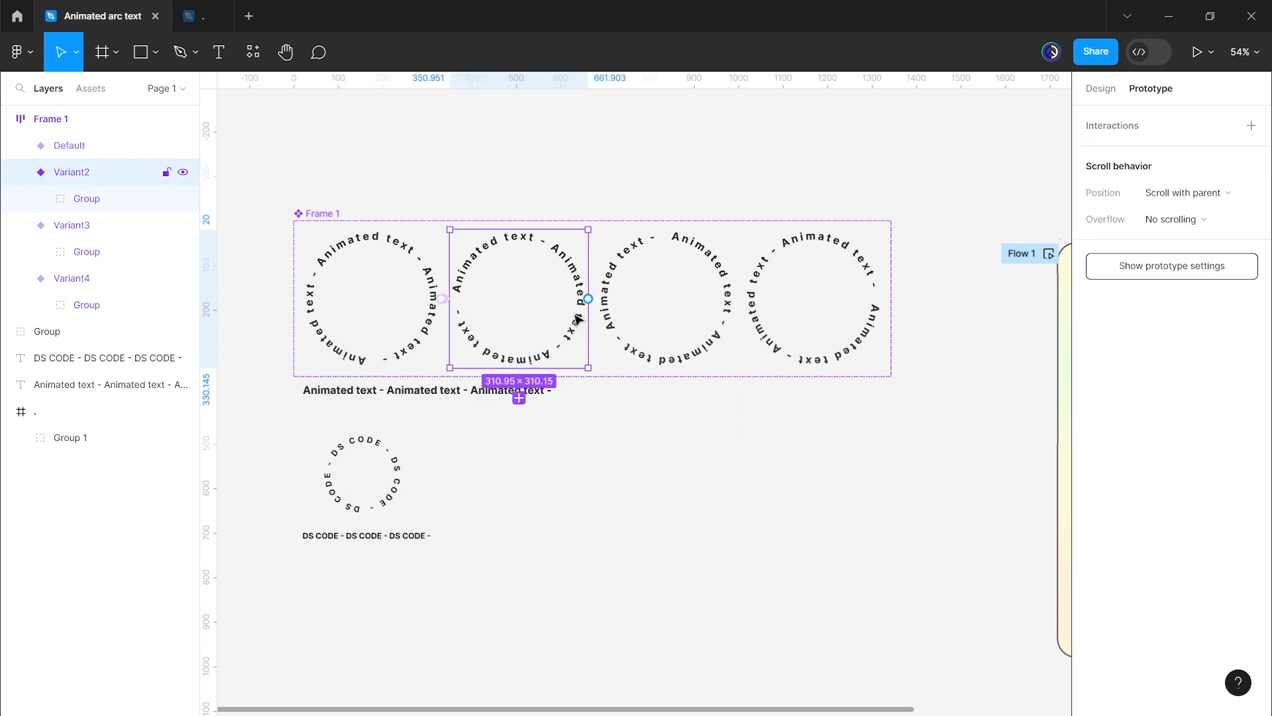
left_click_drag(618, 307, 619, 308)
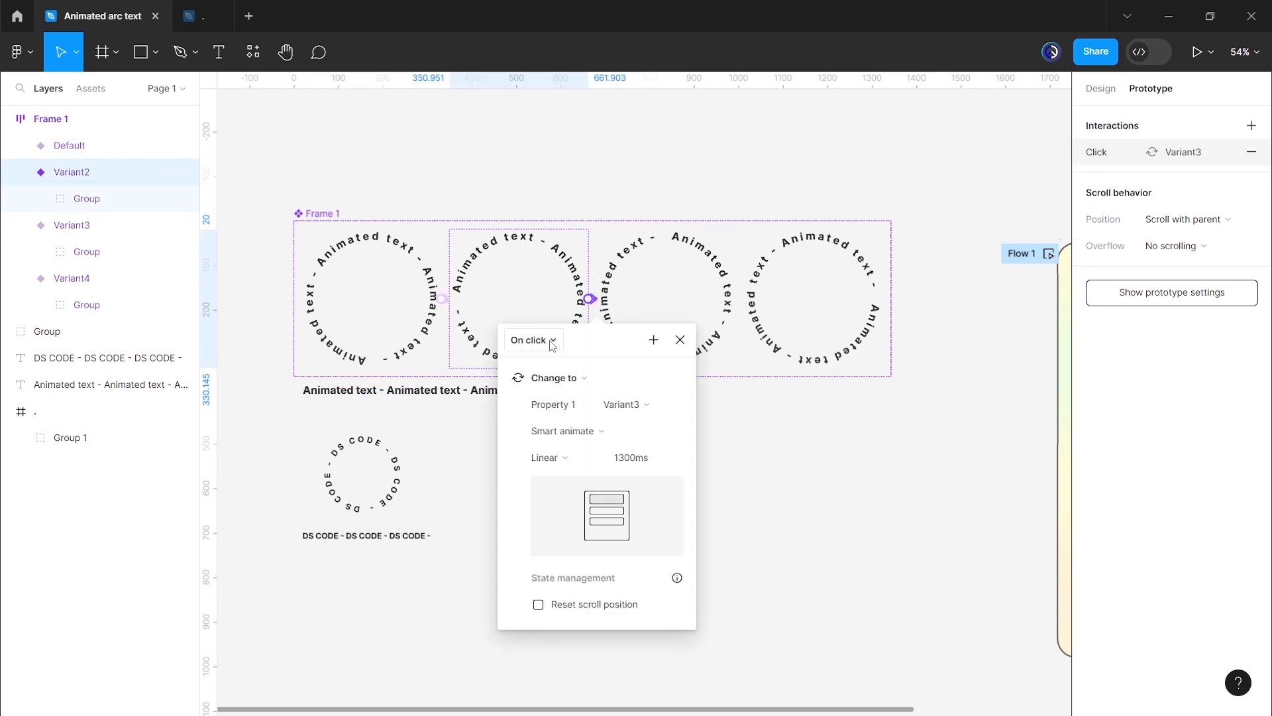
left_click(528, 340)
left_click(530, 546)
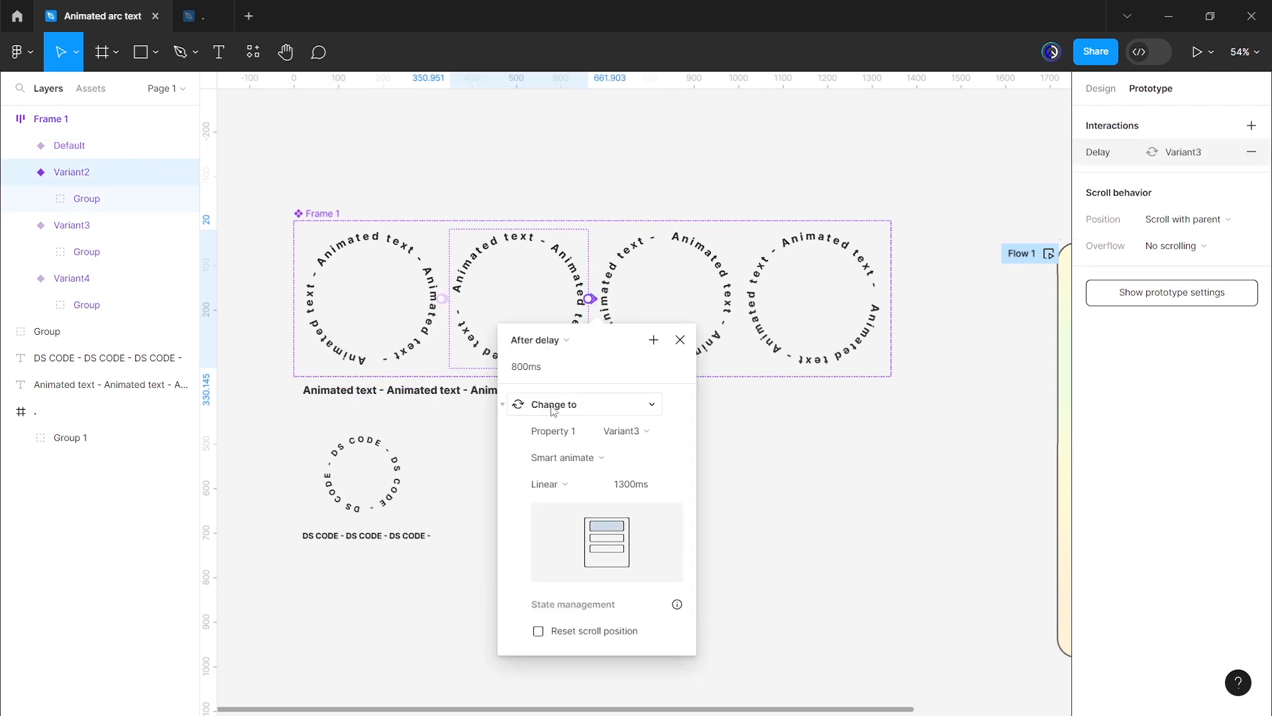
left_click(549, 370)
type("1")
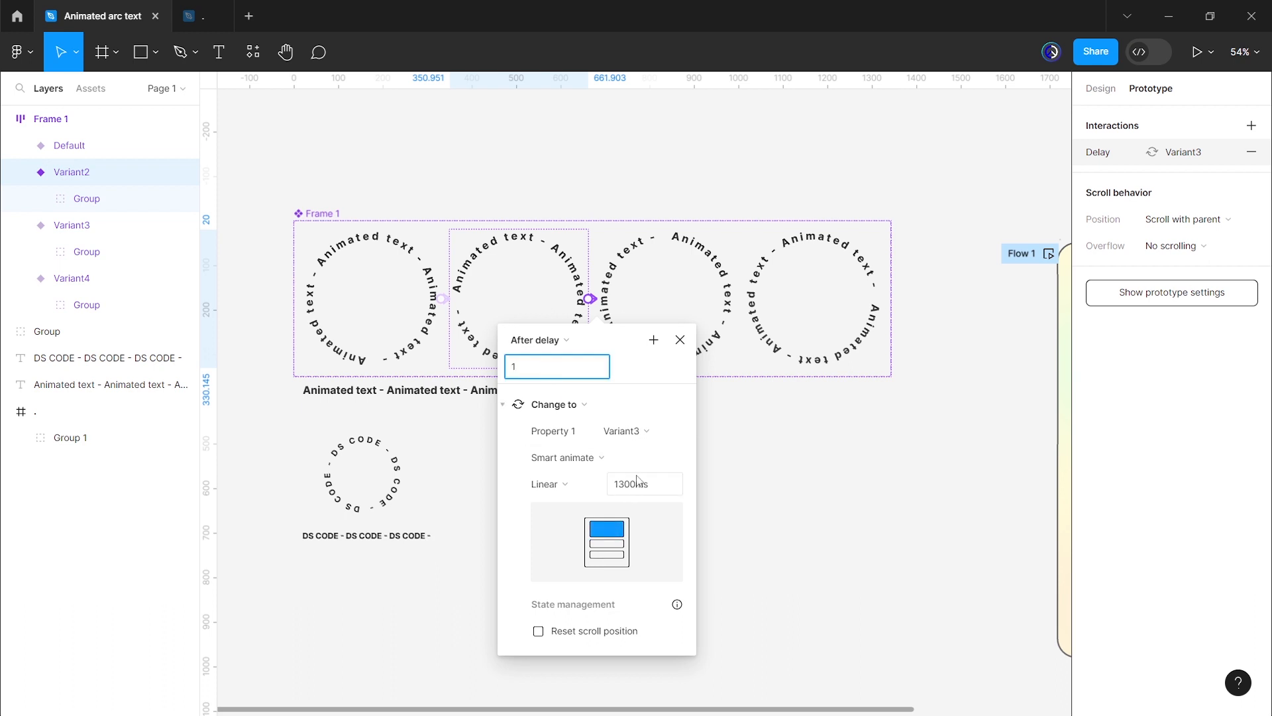
left_click(679, 340)
Step: Link Variant3 to Variant4 with an After delay interaction of 1 ms
left_click(685, 344)
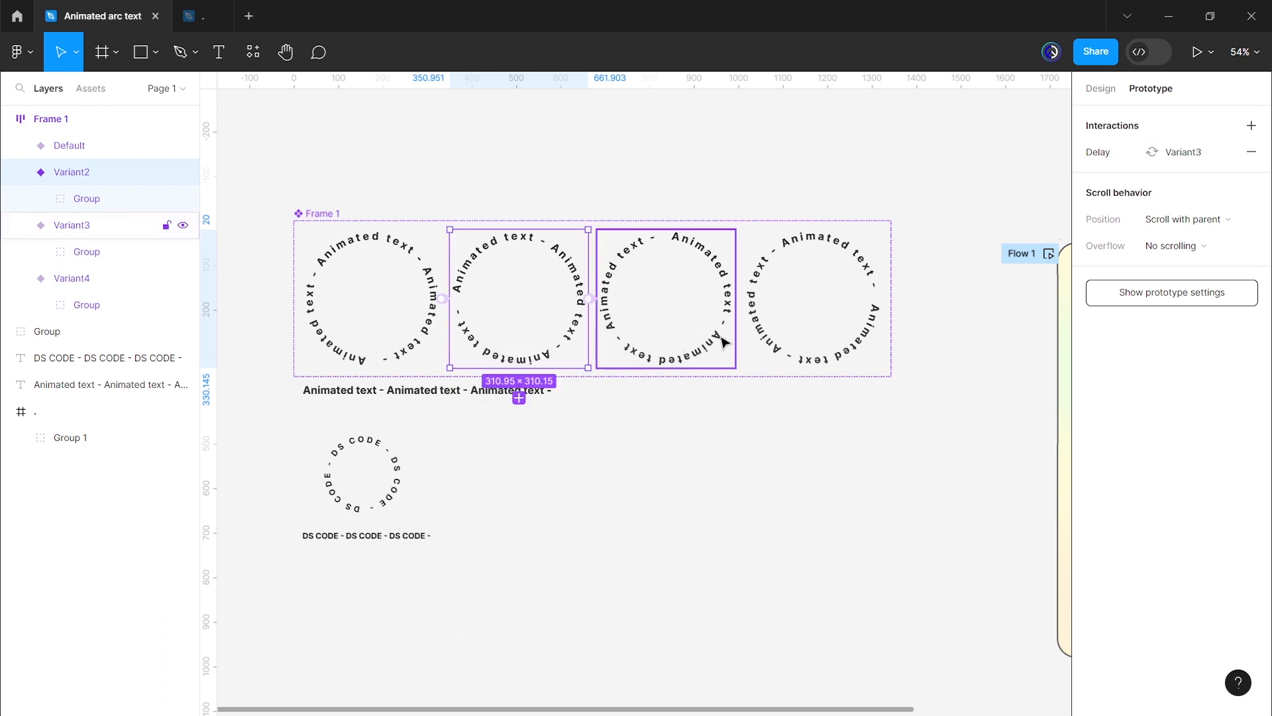
left_click_drag(737, 299, 762, 305)
left_click(683, 340)
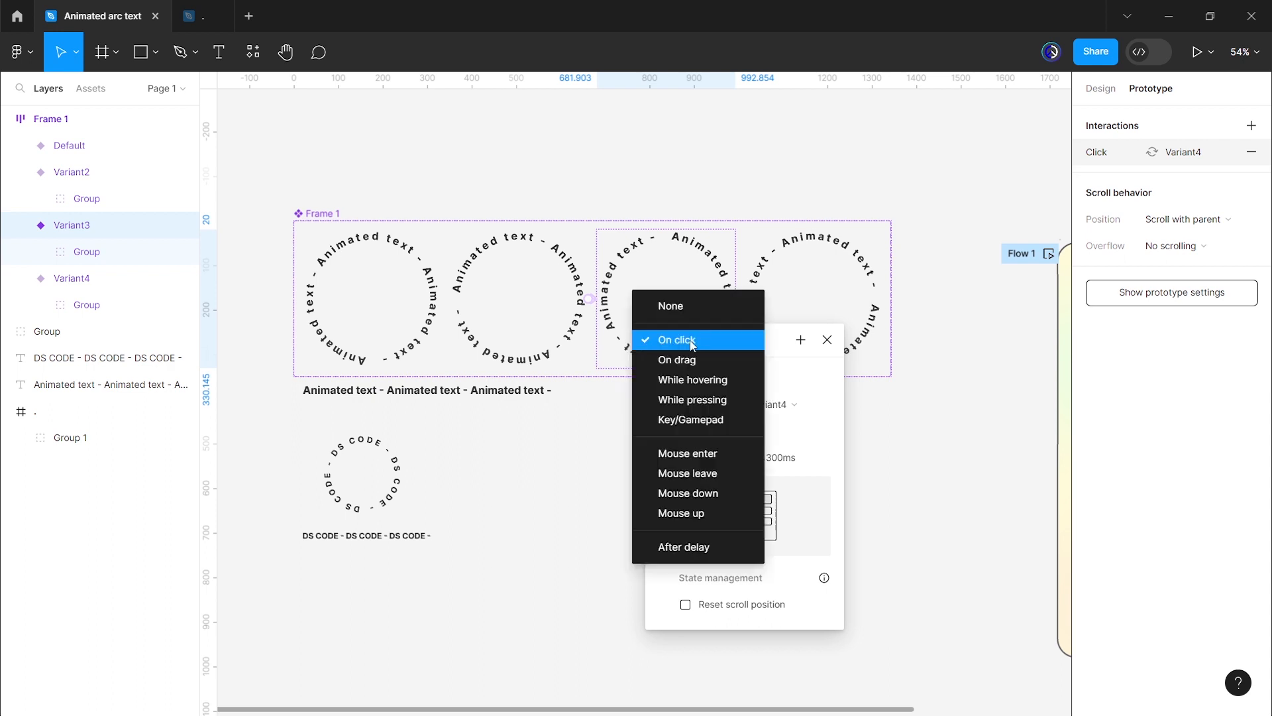
left_click(689, 547)
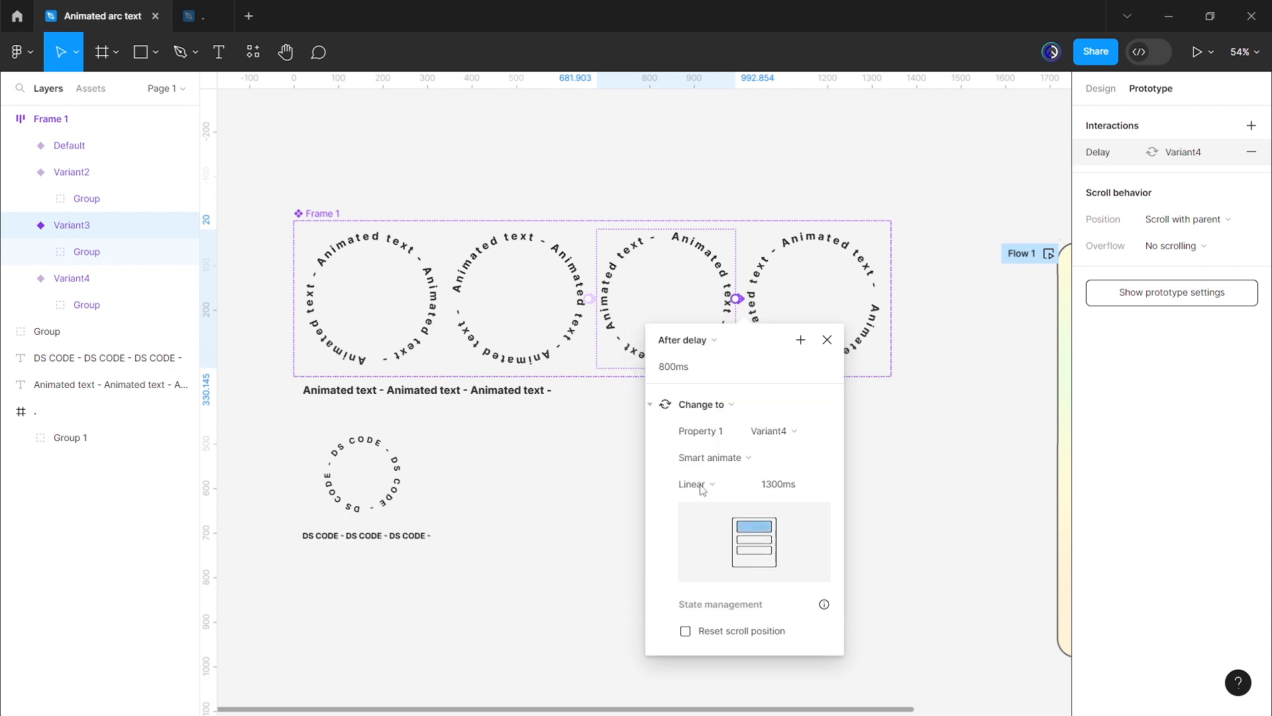
left_click(716, 370)
key("Return")
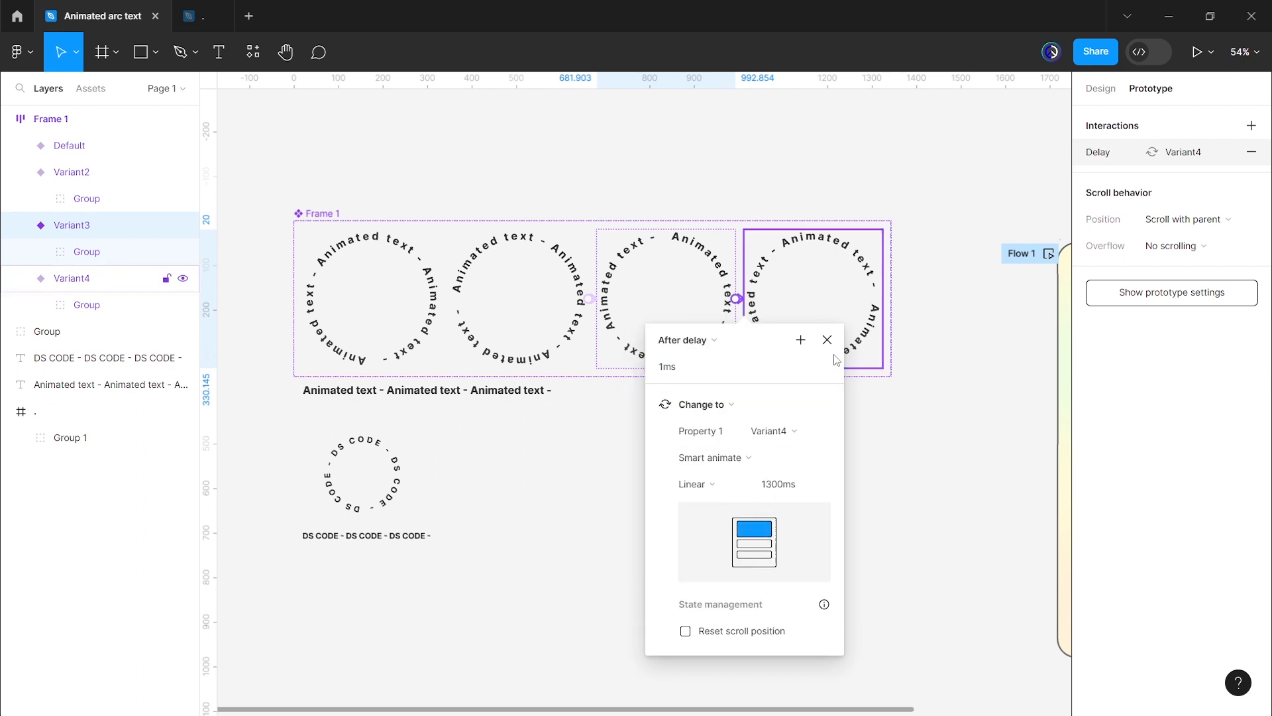
Step: Link Variant4 back to the Default variant with an After delay interaction of 1 ms
left_click(858, 342)
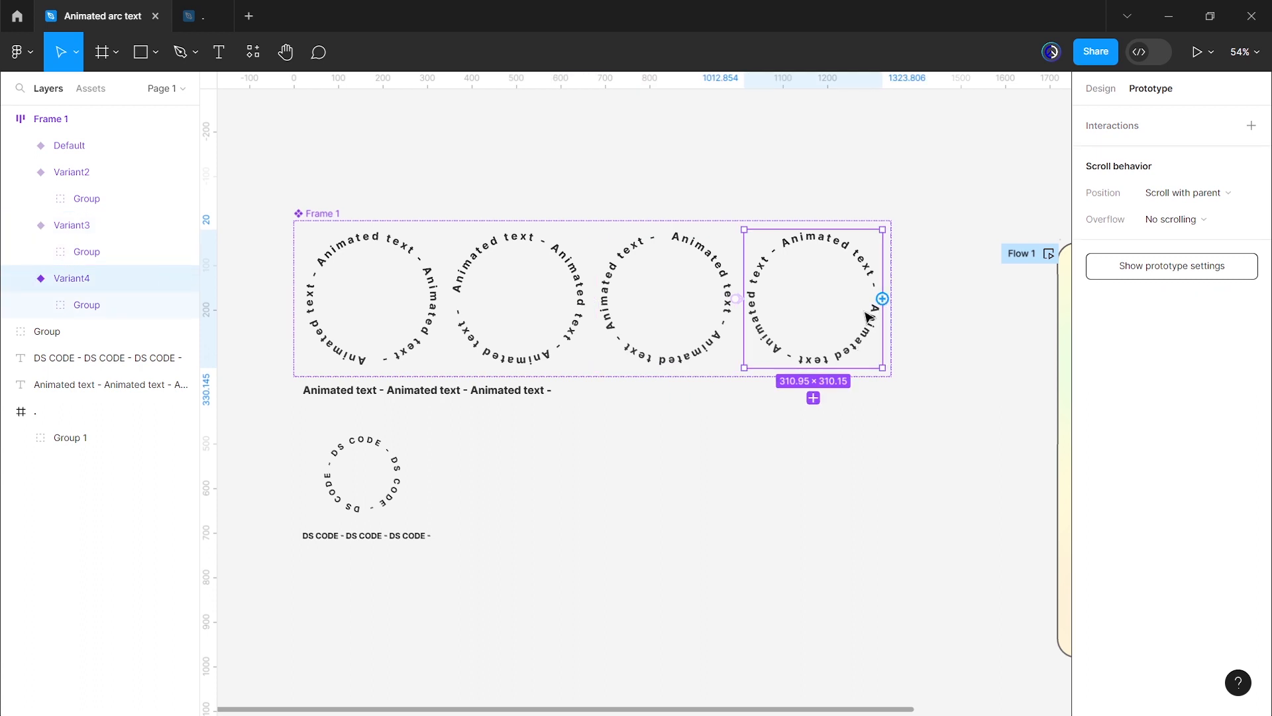
left_click_drag(882, 299, 371, 312)
left_click(391, 340)
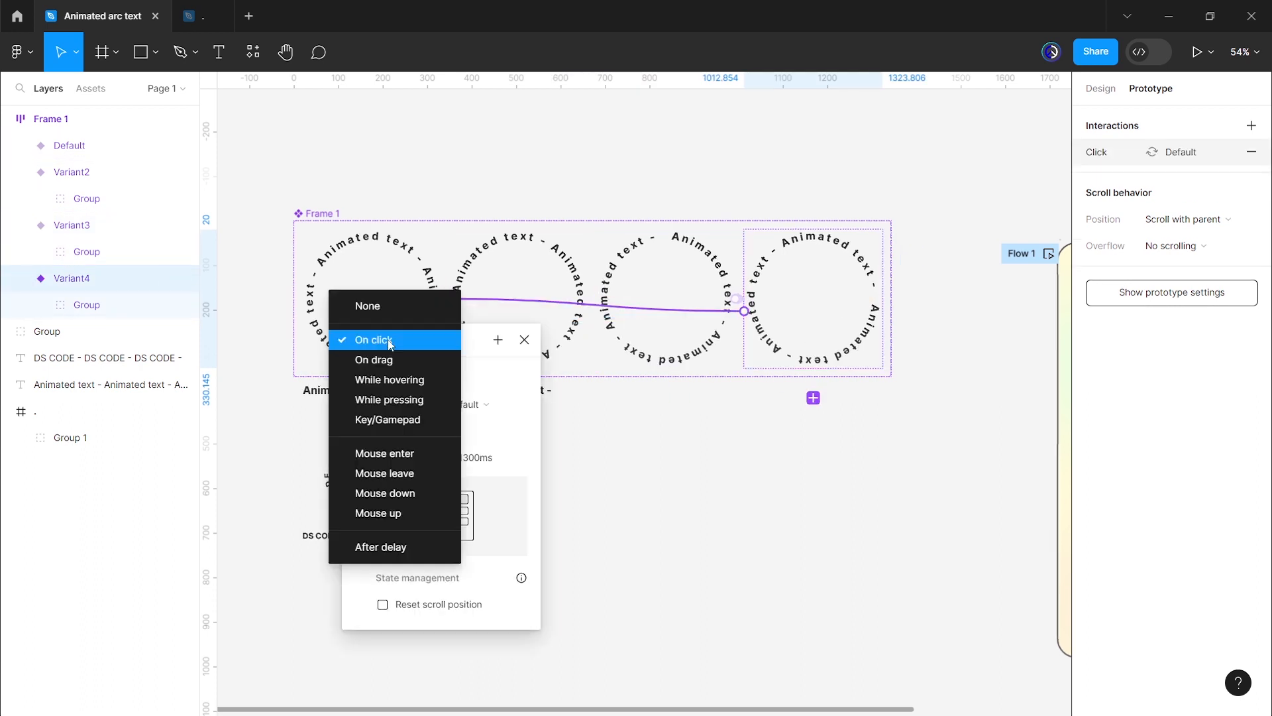
left_click(374, 547)
left_click(402, 367)
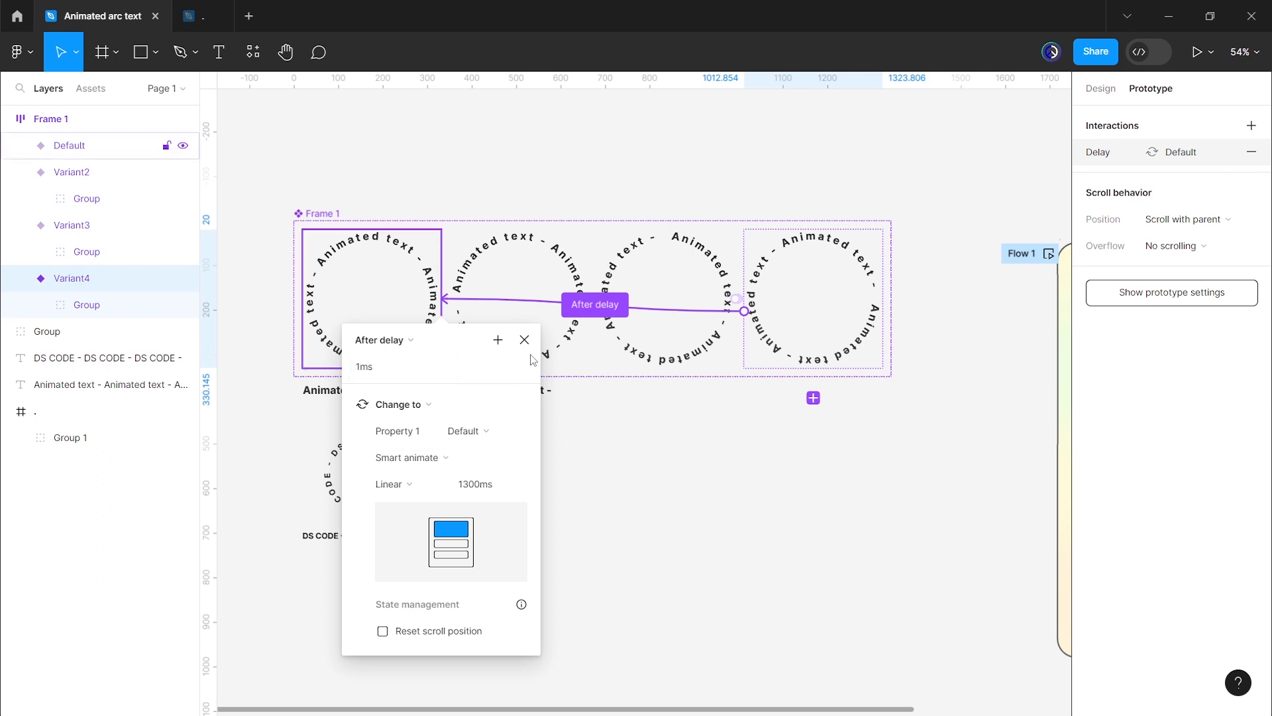
key("Return")
left_click(630, 456)
Step: Place an instance of the local "Animated text" circle component inside the phone frame, above the arrow
scroll(630, 456, "right", 10)
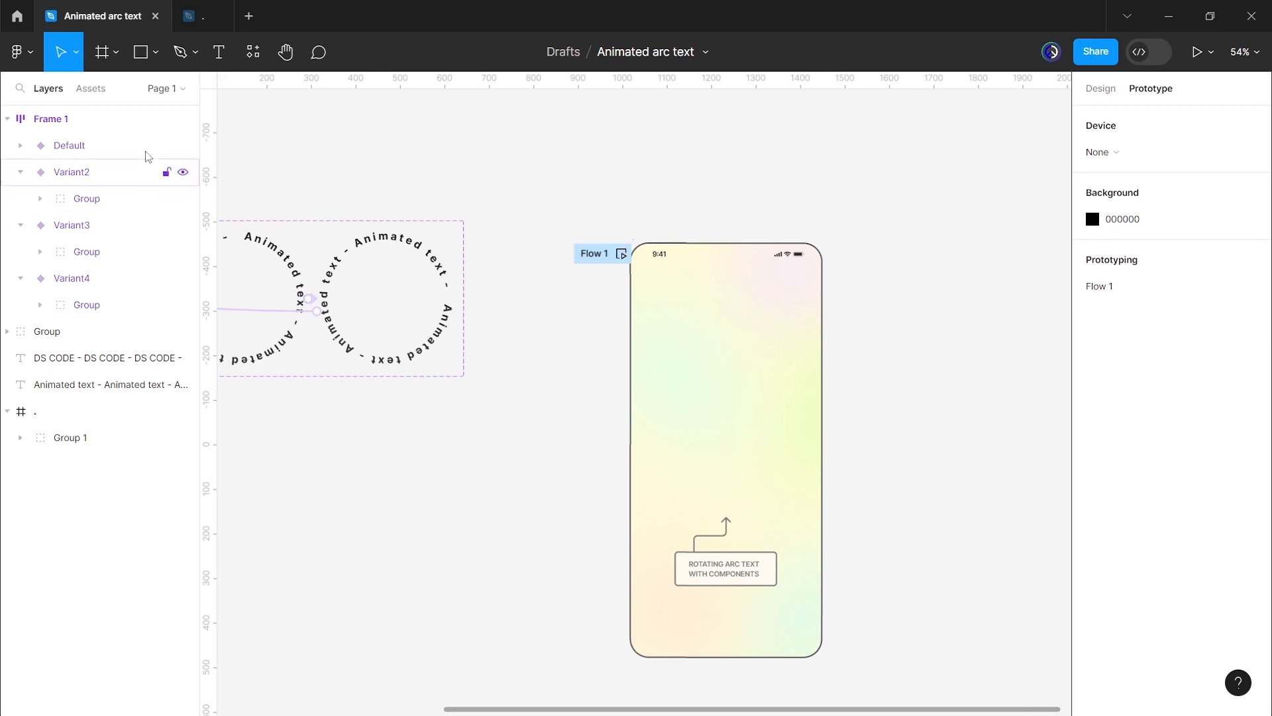
left_click(94, 97)
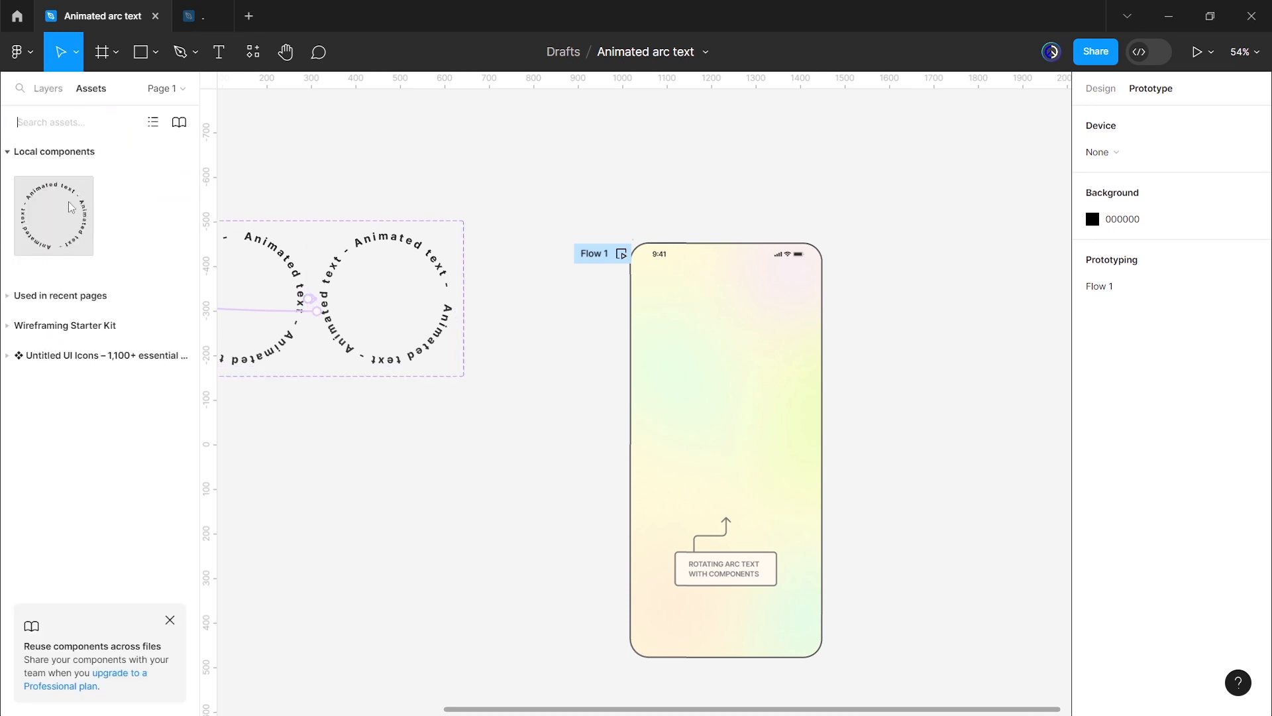
left_click_drag(99, 242, 758, 412)
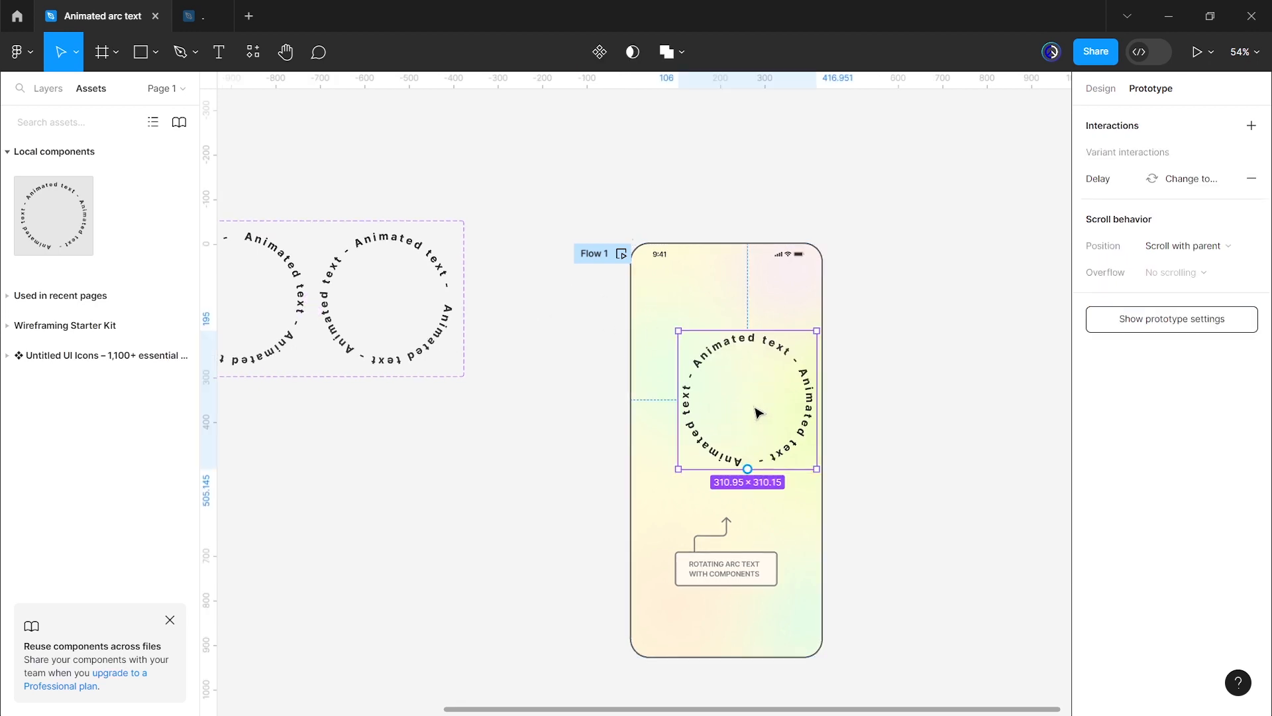
scroll(759, 412, "down", 3)
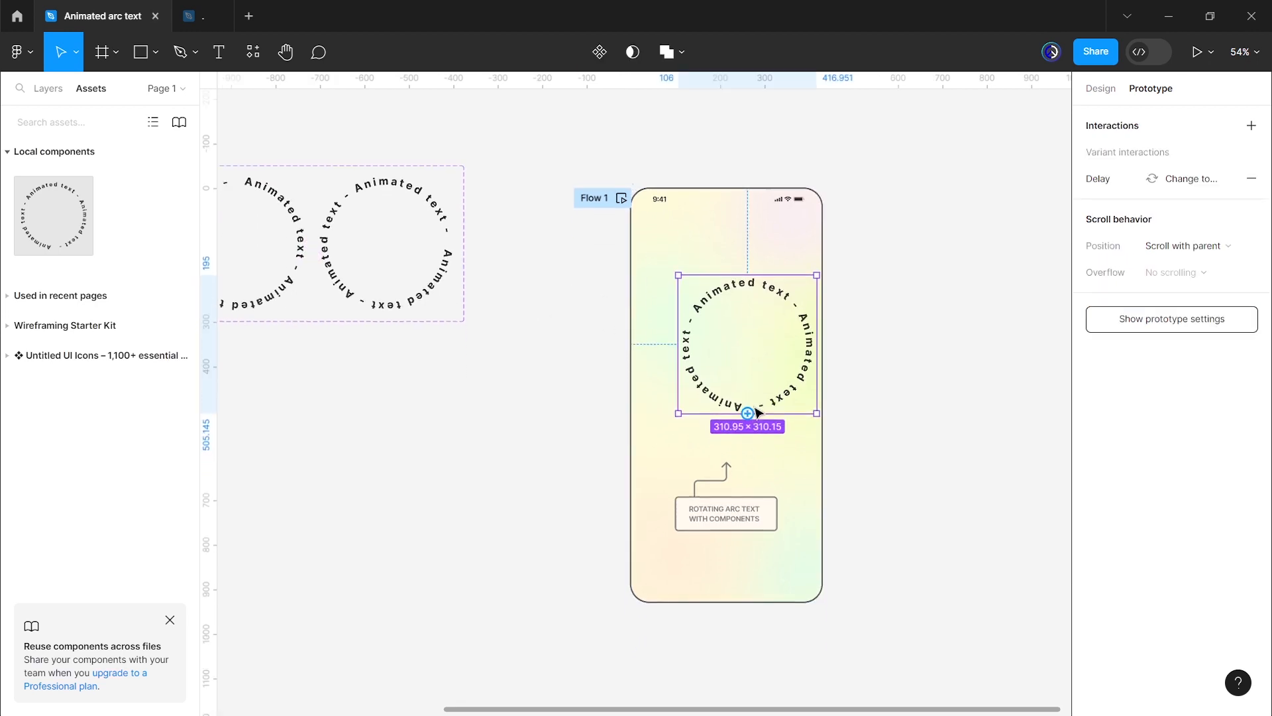
Step: Center the circular text instance horizontally in the phone frame and move it down to Y 235
left_click(1097, 95)
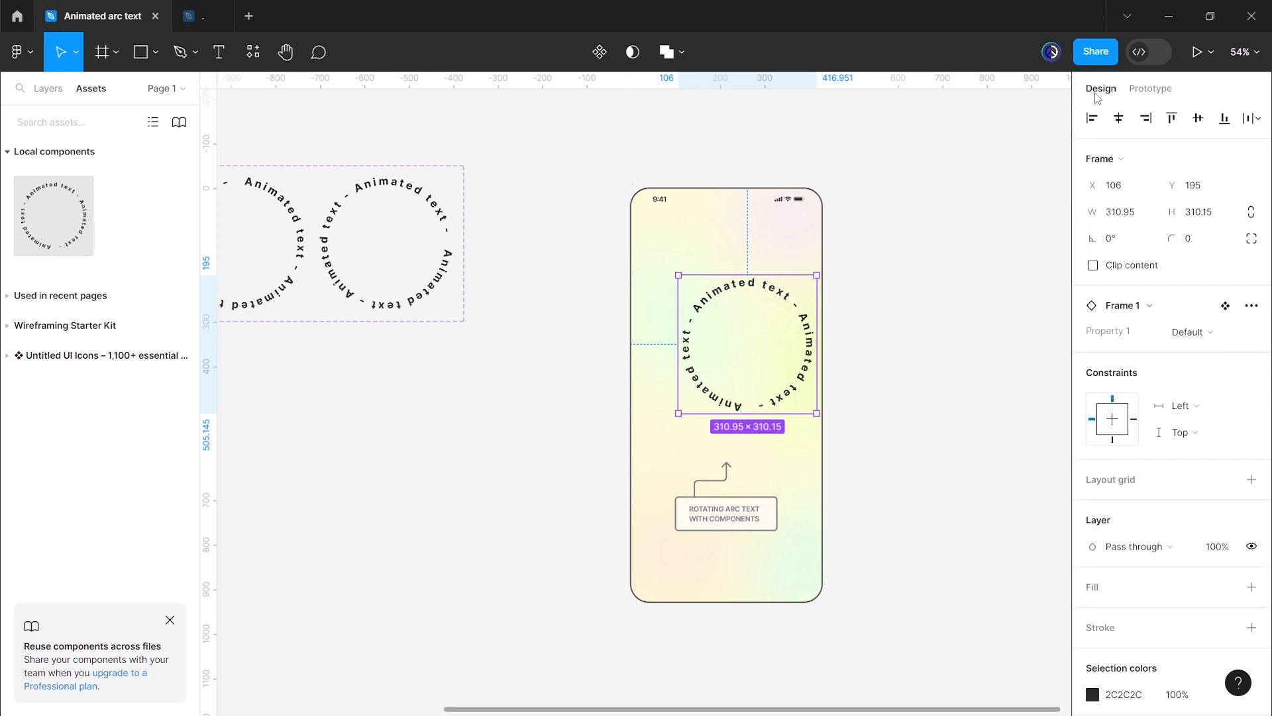
left_click_drag(765, 338, 741, 351)
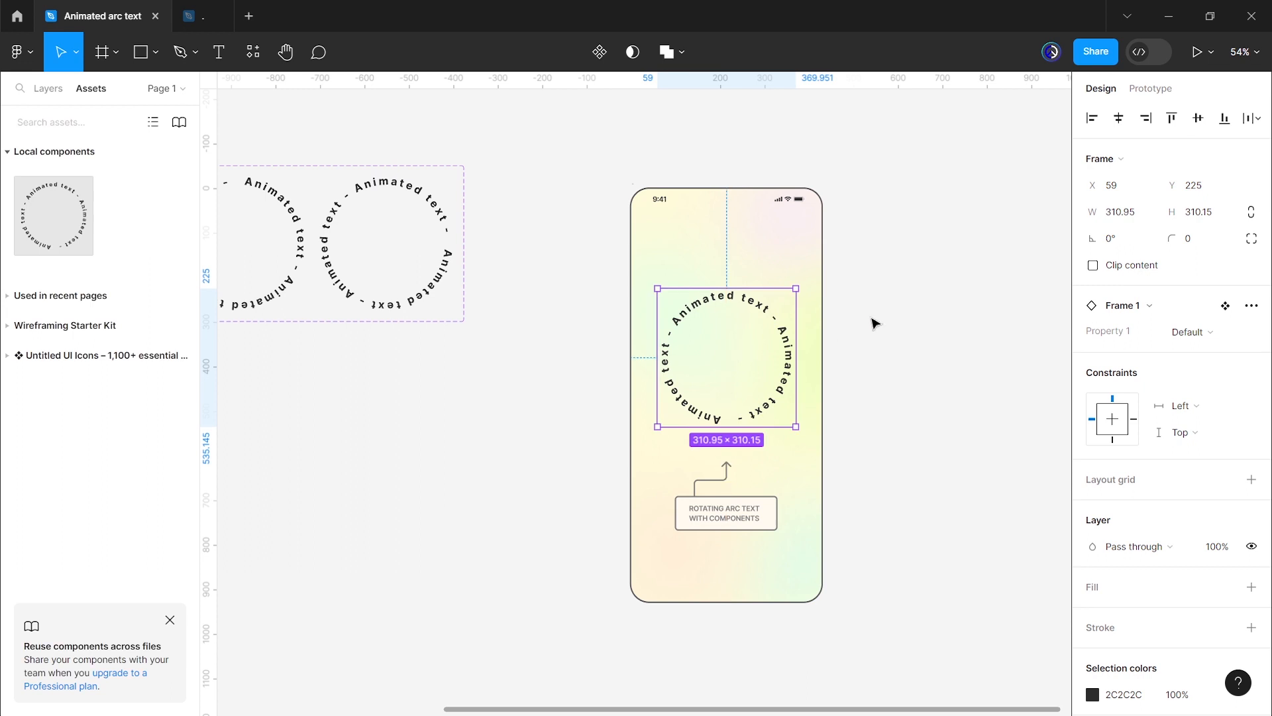
left_click(1119, 118)
key("shift+Down")
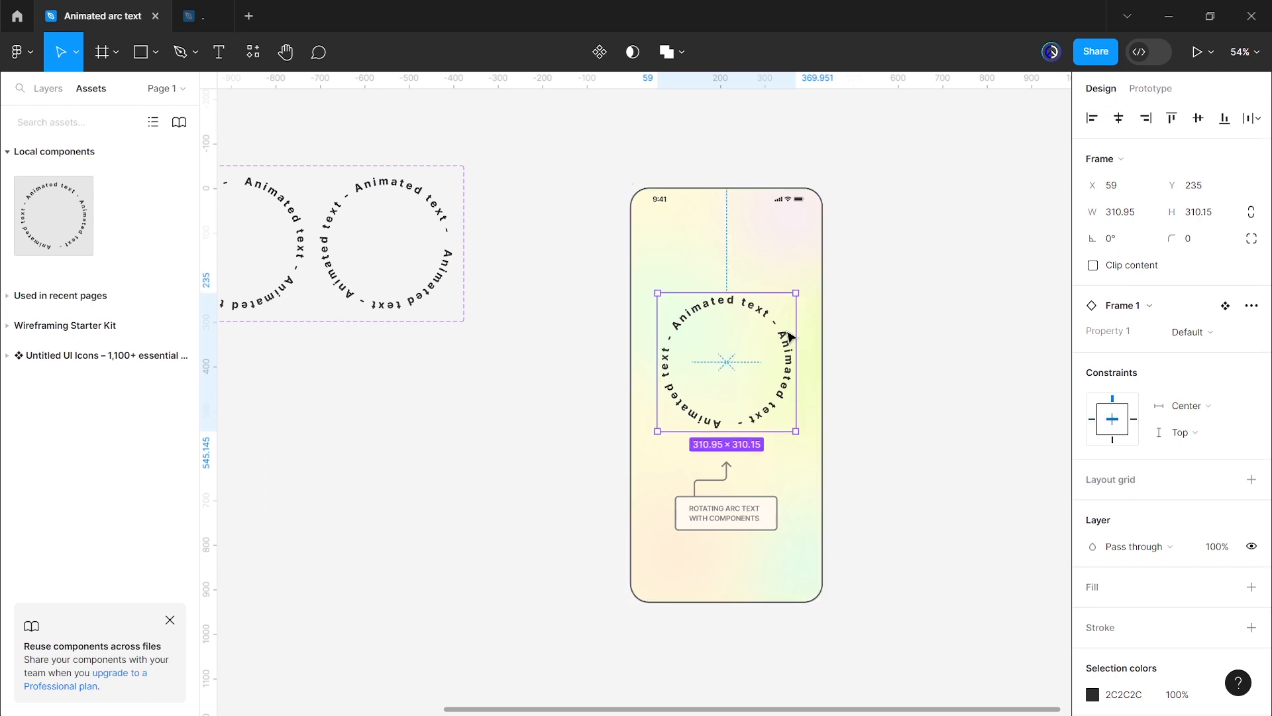
Step: Play the phone frame prototype to check the rotating circular text, and return to the design file
left_click(897, 335)
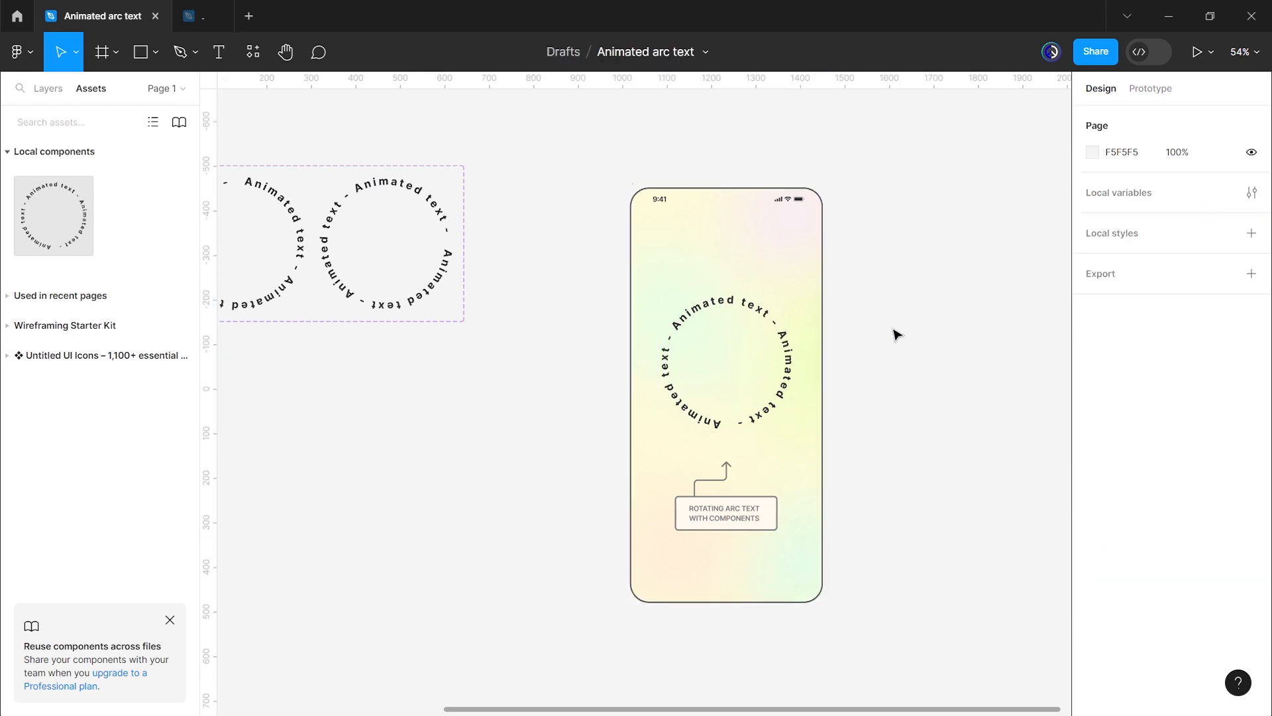
left_click(1197, 53)
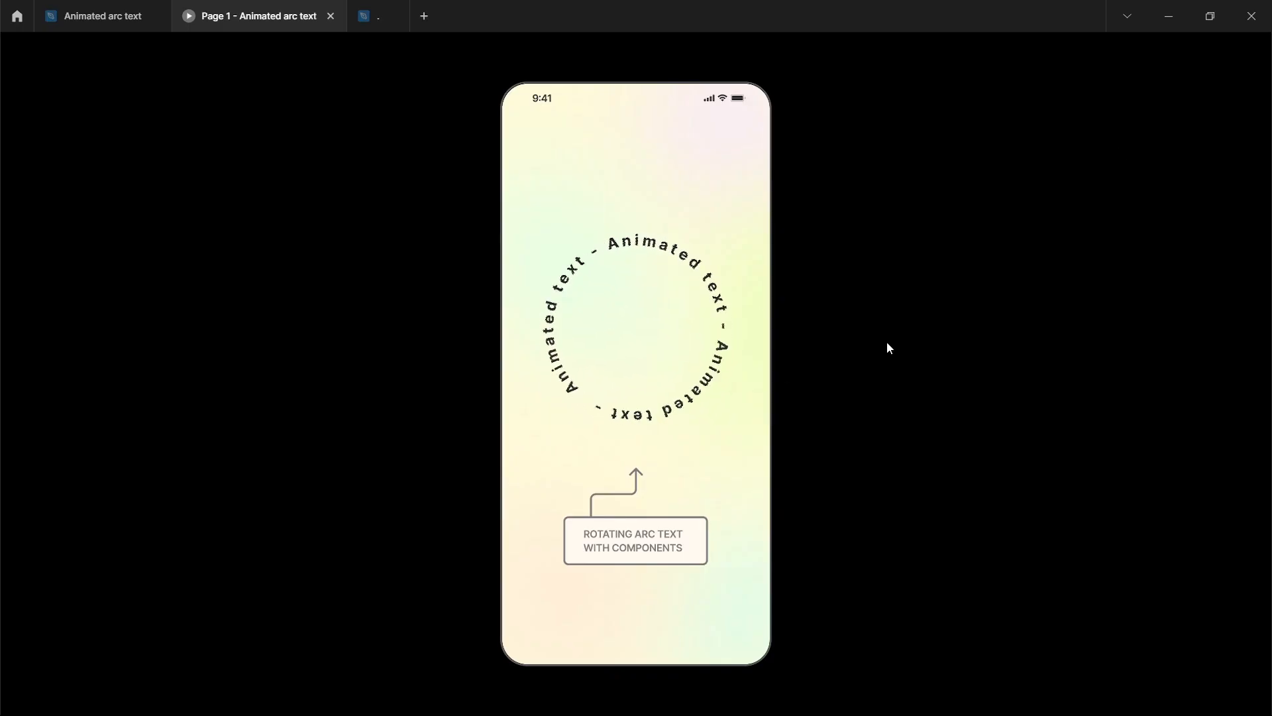
left_click(98, 26)
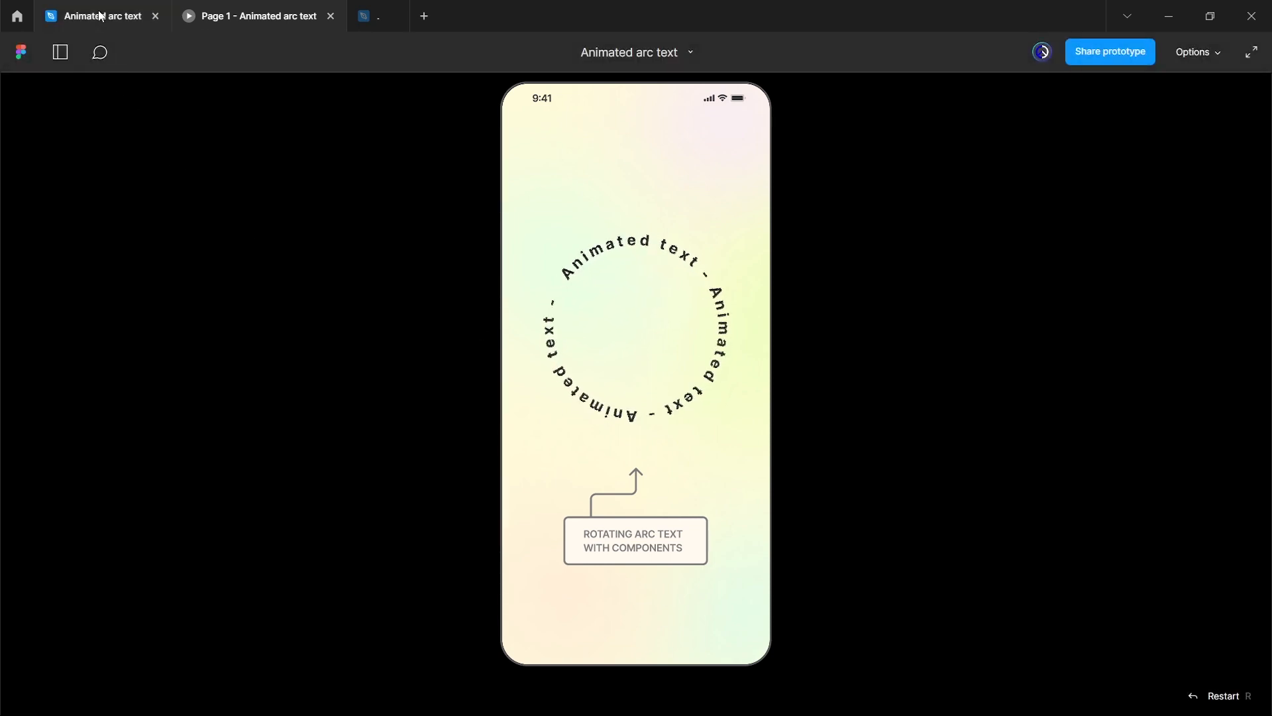
Step: Wrap the small circular "DS CODE" group in a frame and turn it into a component
left_click(54, 91)
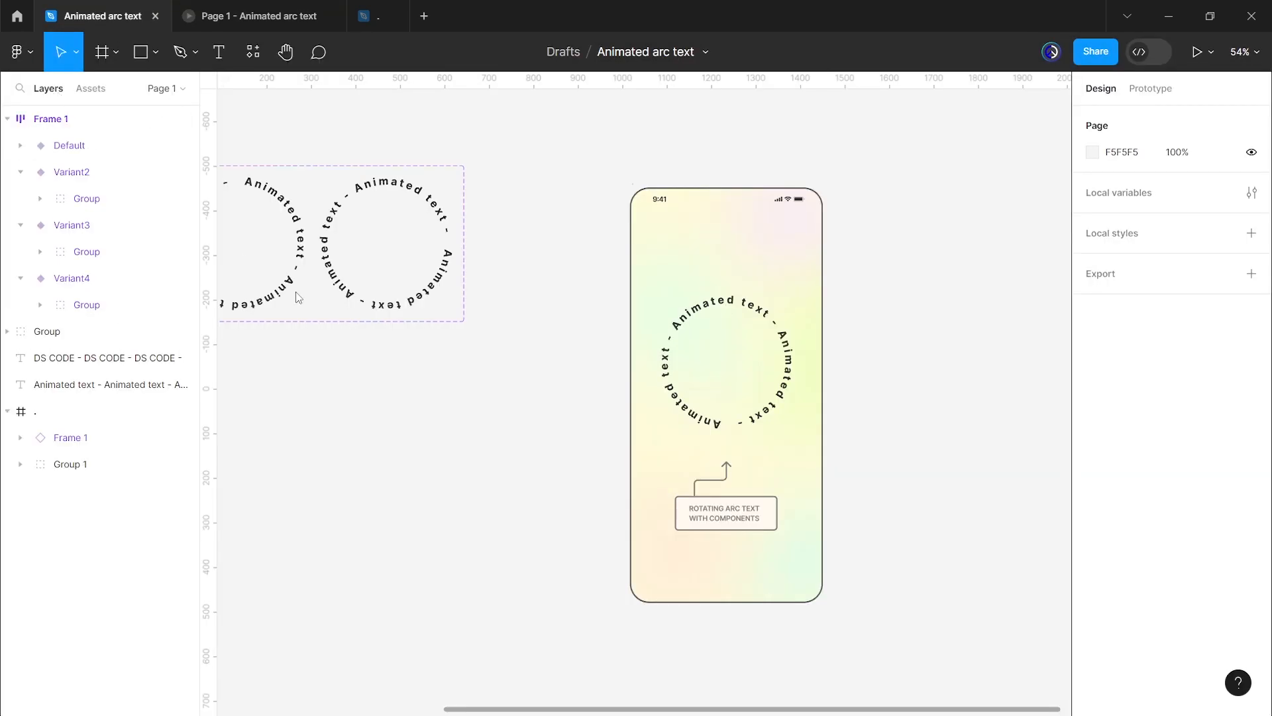
scroll(440, 387, "left", 6)
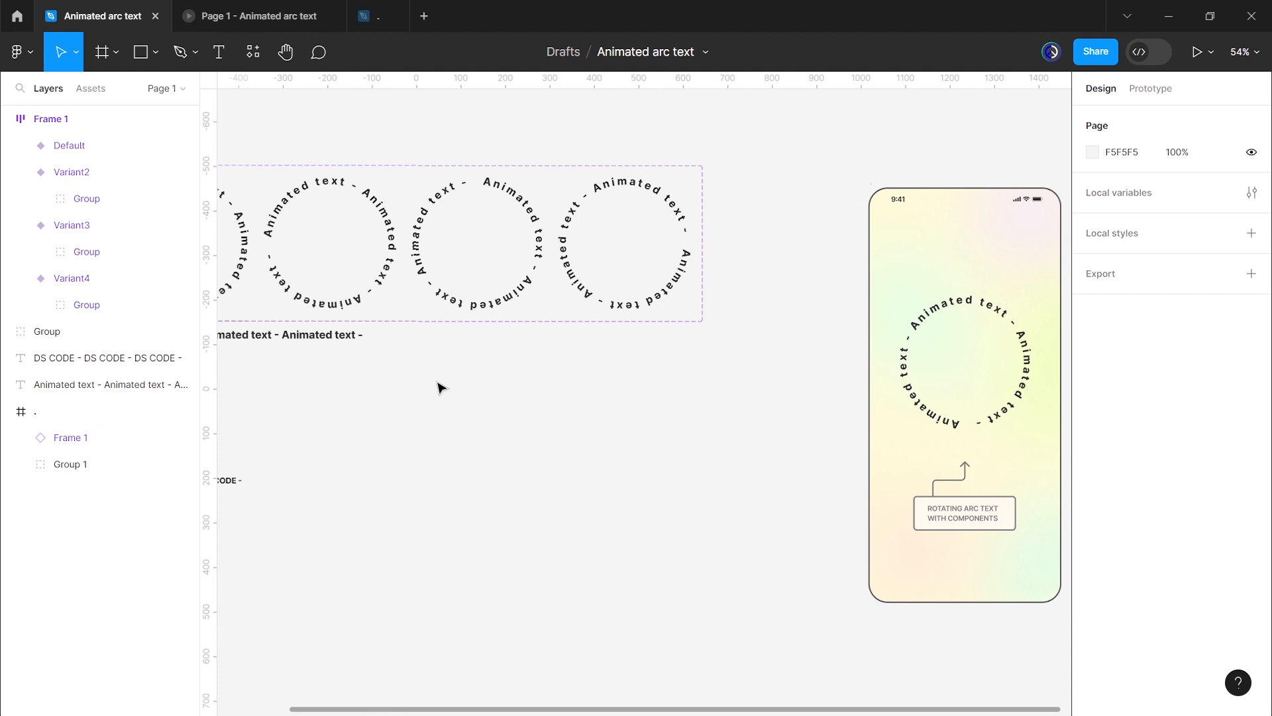
scroll(440, 387, "left", 6)
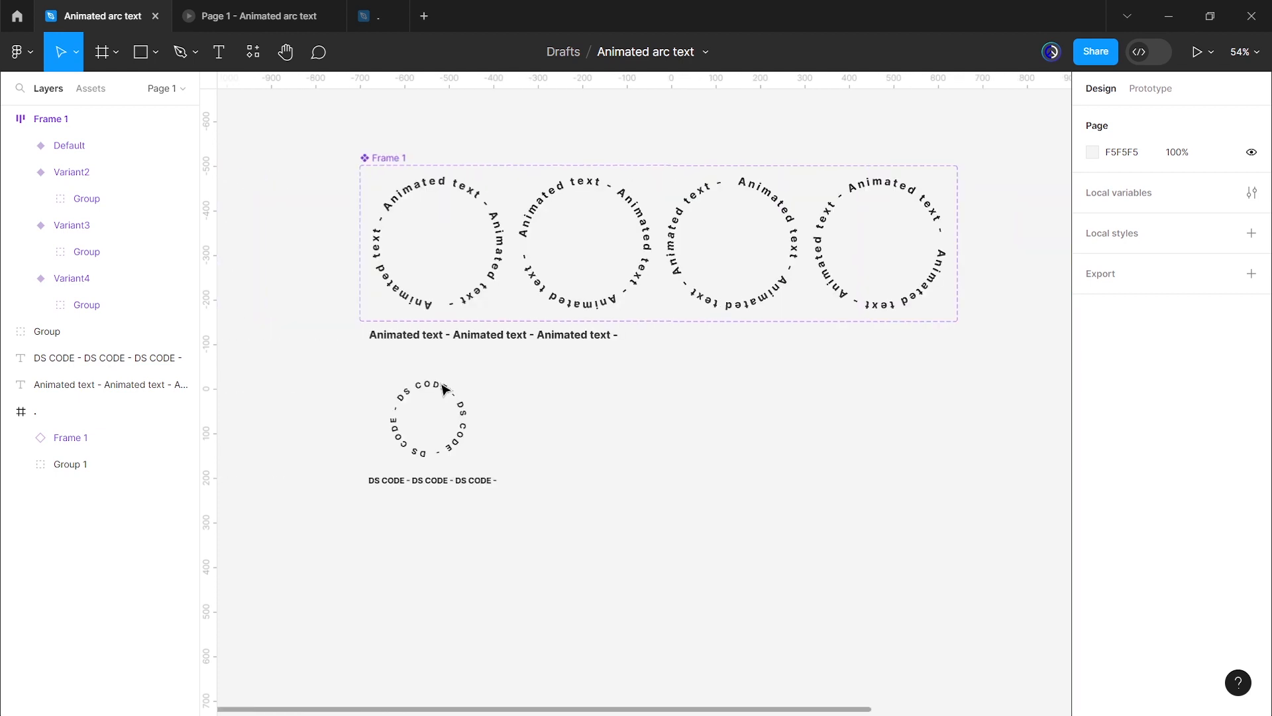
left_click(445, 389)
scroll(457, 411, "up", 5)
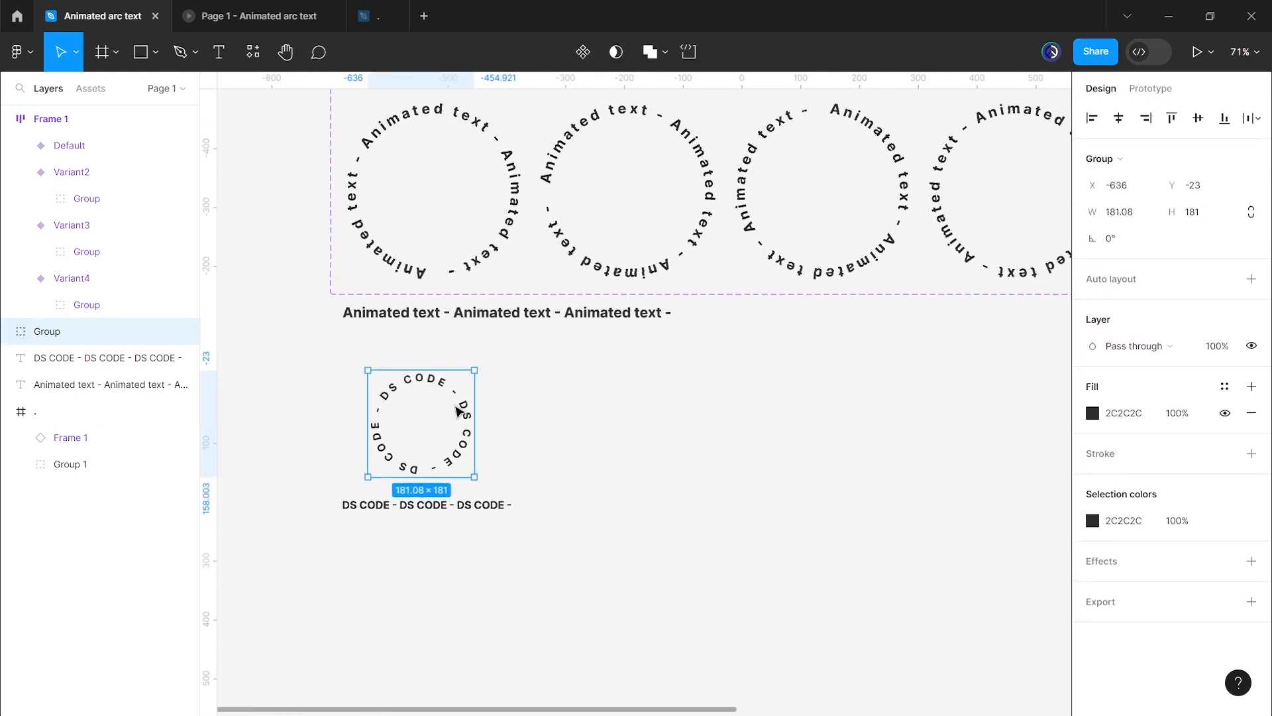
right_click(428, 413)
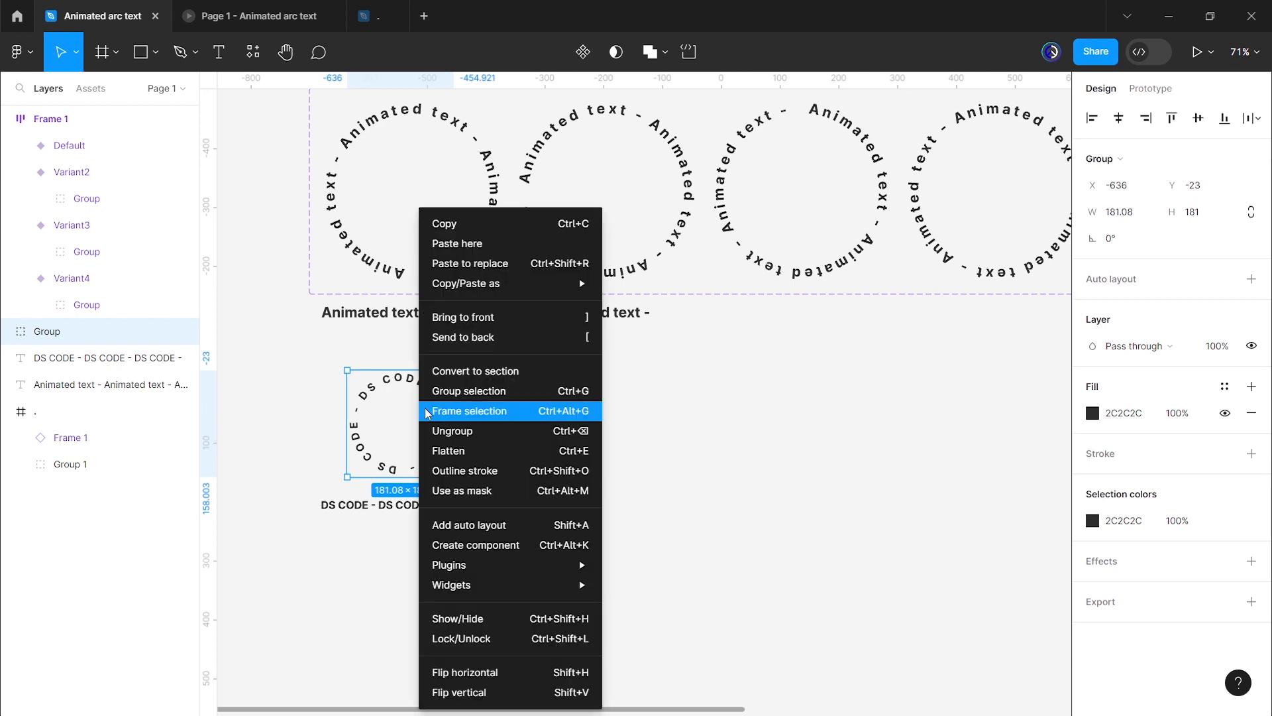
left_click(466, 412)
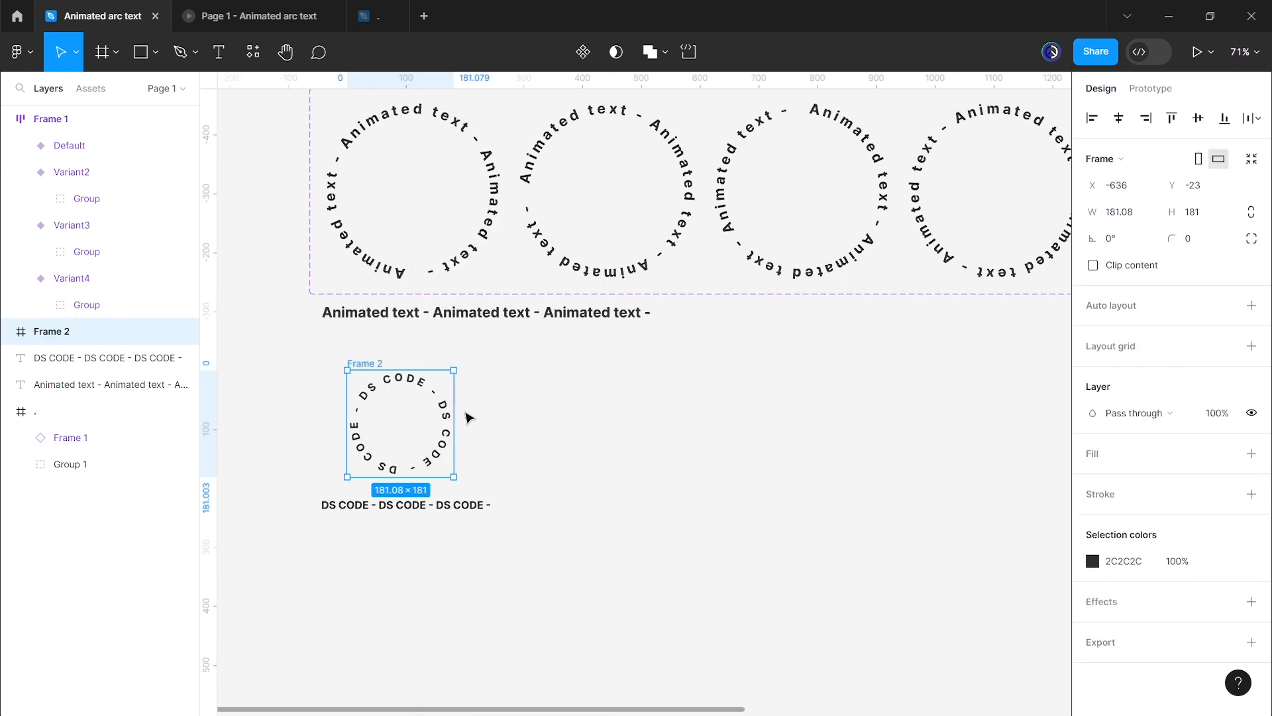
left_click(583, 53)
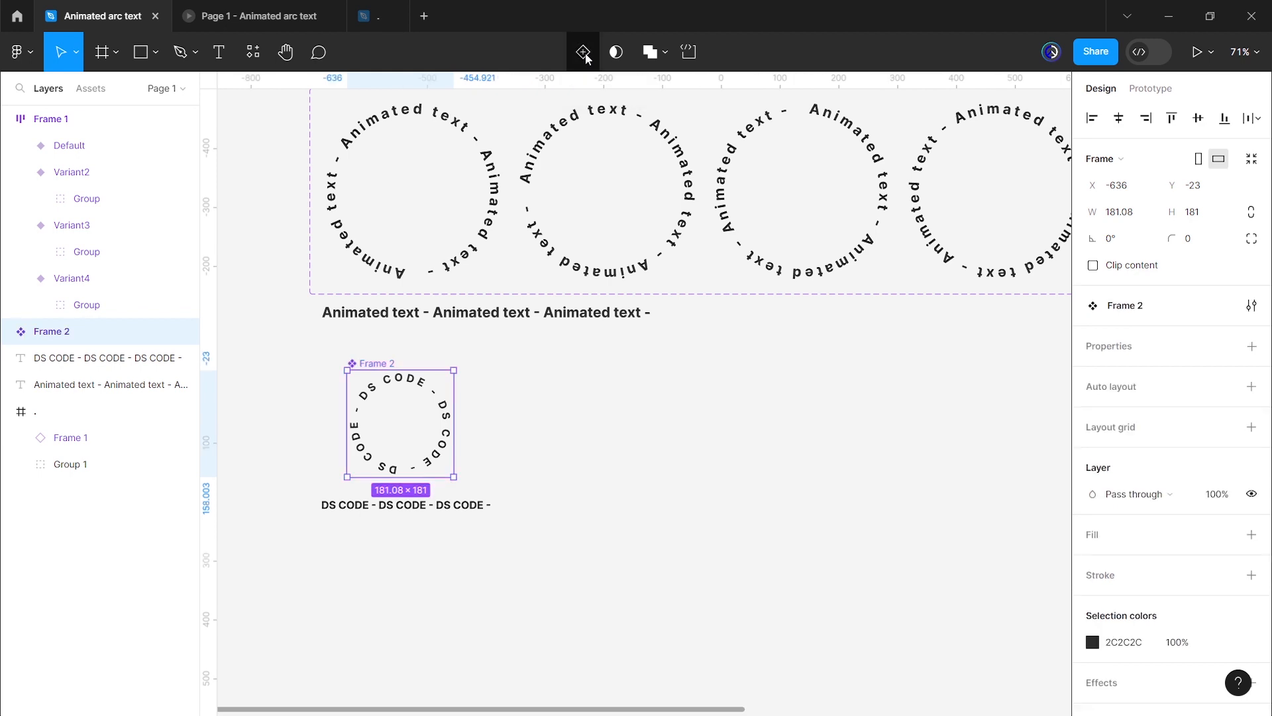
Step: Add a second variant to the DS CODE component and arrange the component set with horizontal auto layout
left_click(582, 53)
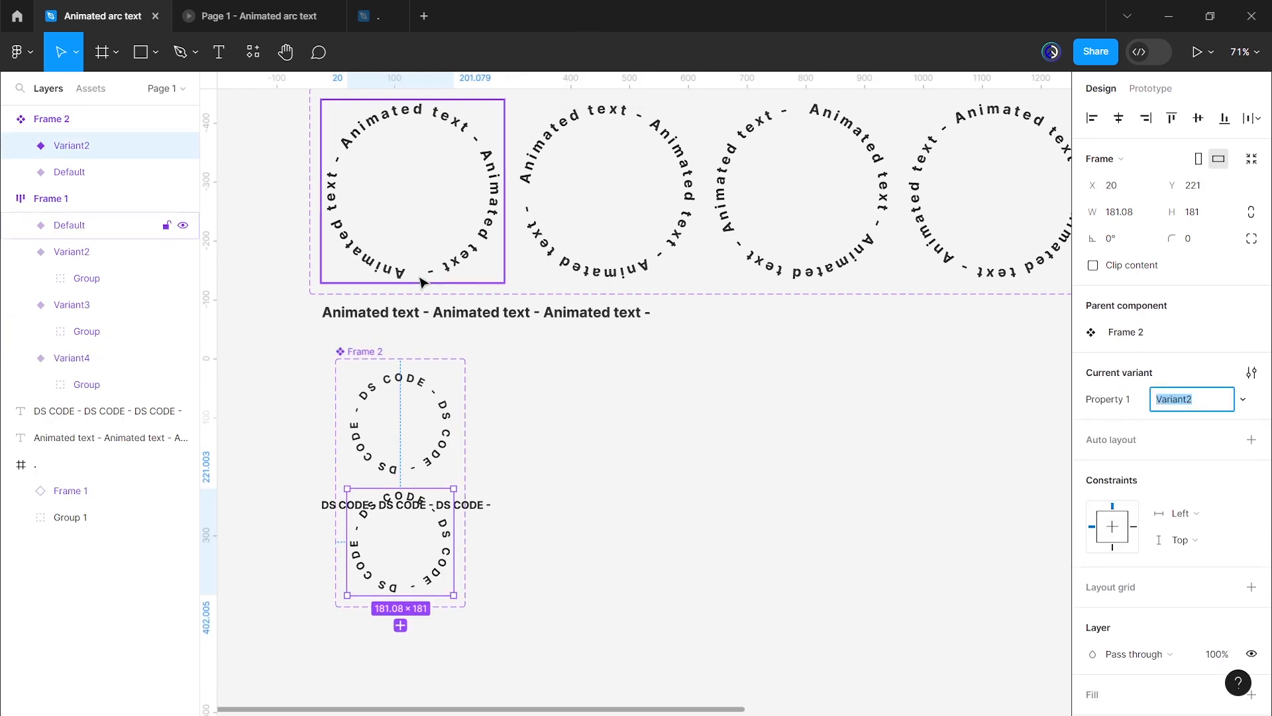
left_click(361, 353)
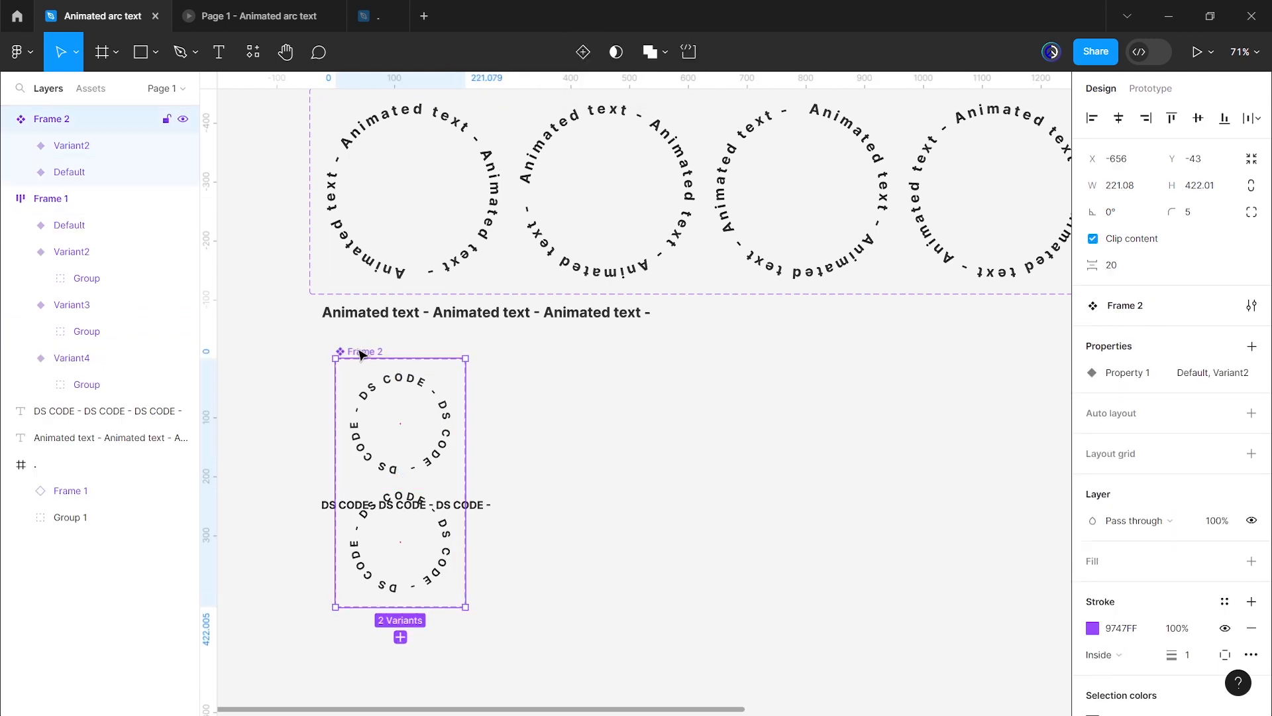
key("shift+a")
left_click(1113, 443)
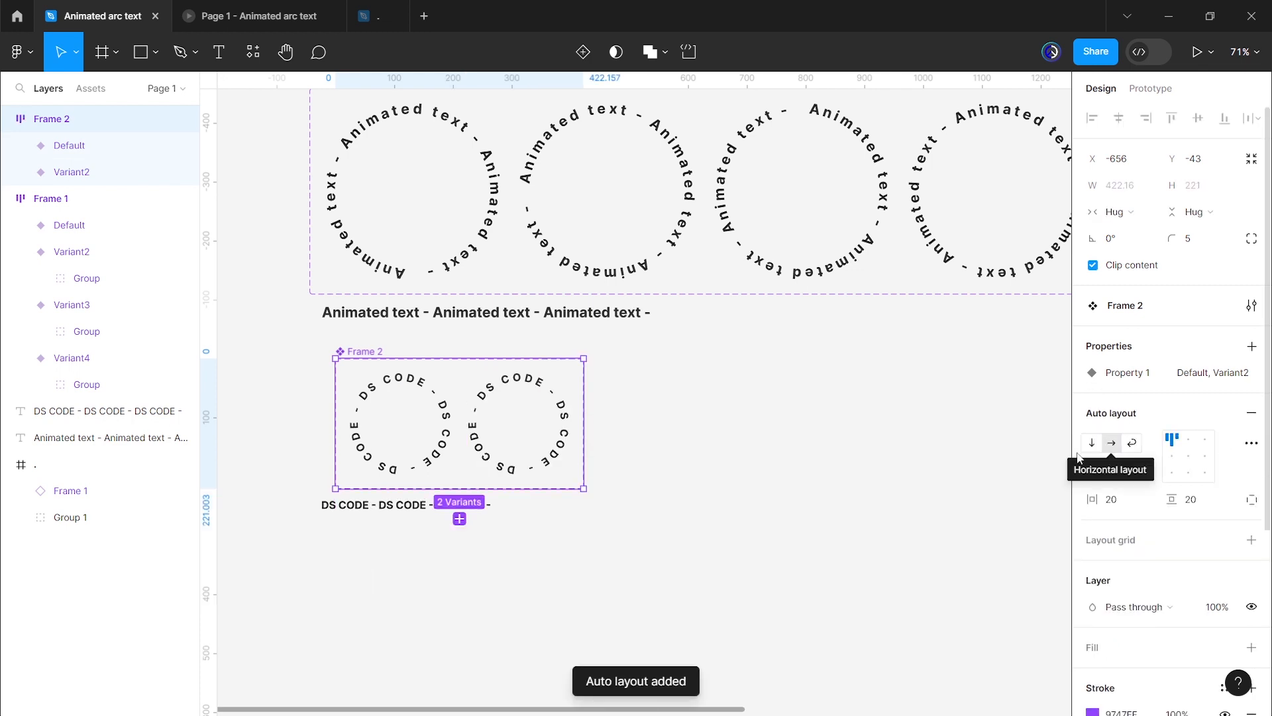
Step: Rename the DS CODE component set to "Small text" and the Animated text component set to "Large text"
scroll(562, 448, "up", 1)
scroll(562, 448, "up", 3)
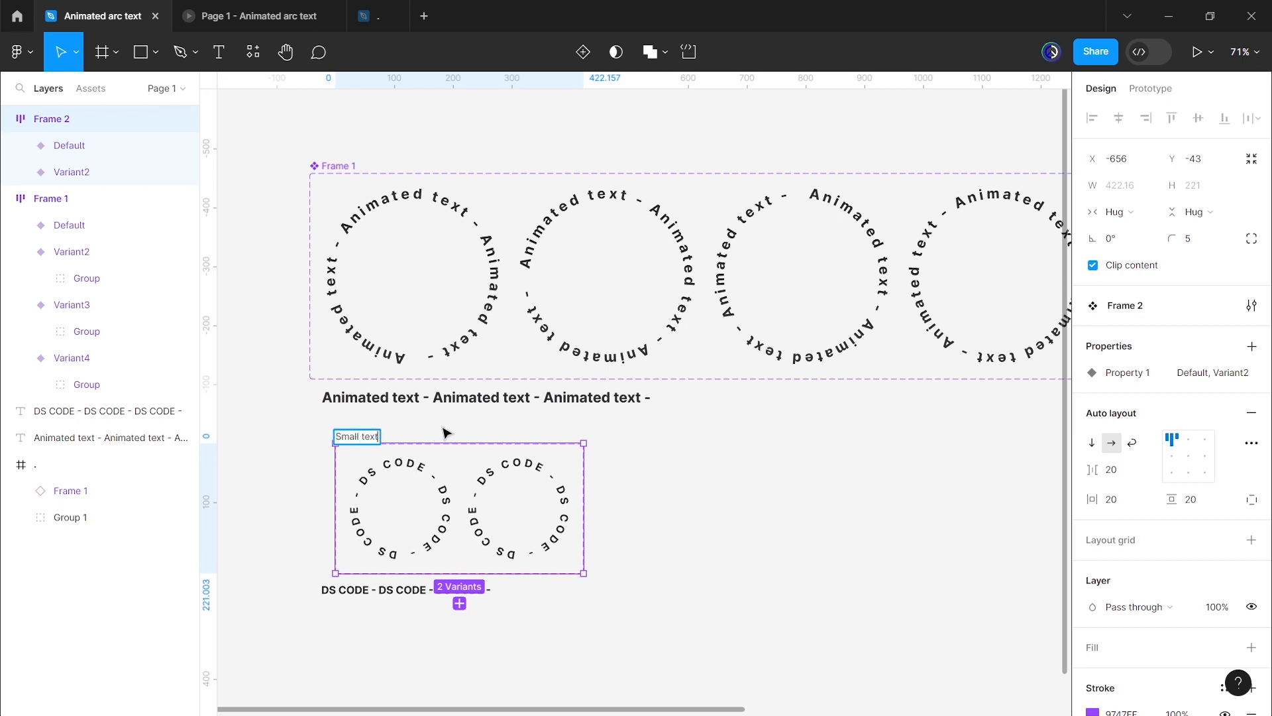
key("Return")
double_click(326, 166)
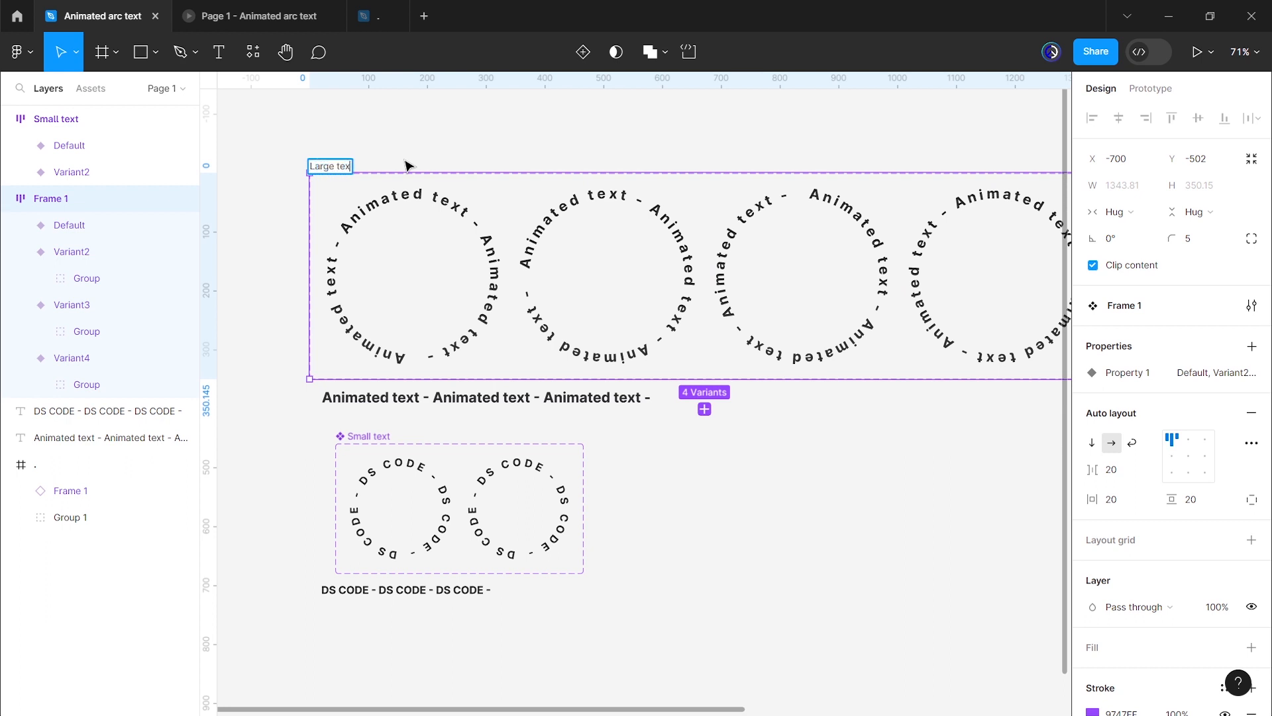
key("Return")
Step: Rotate the circular text group inside Variant2 of the Small text set to 90°
scroll(407, 165, "down", 3)
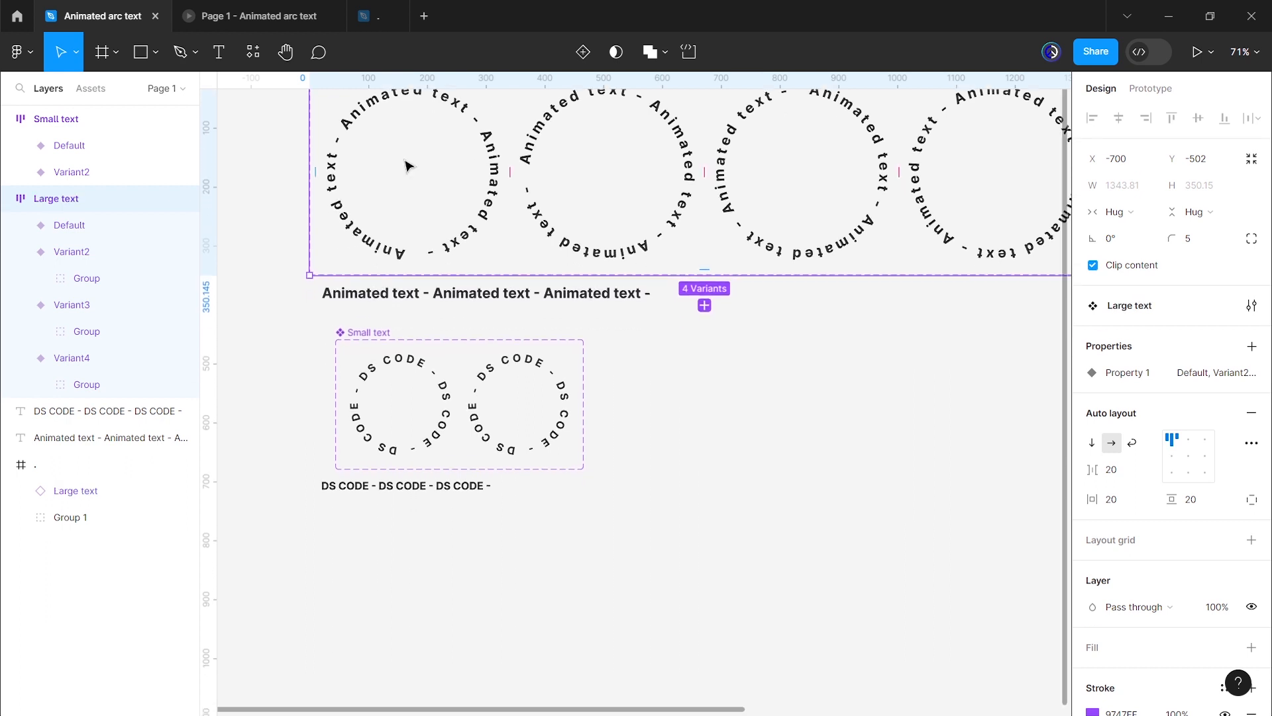
left_click(517, 377)
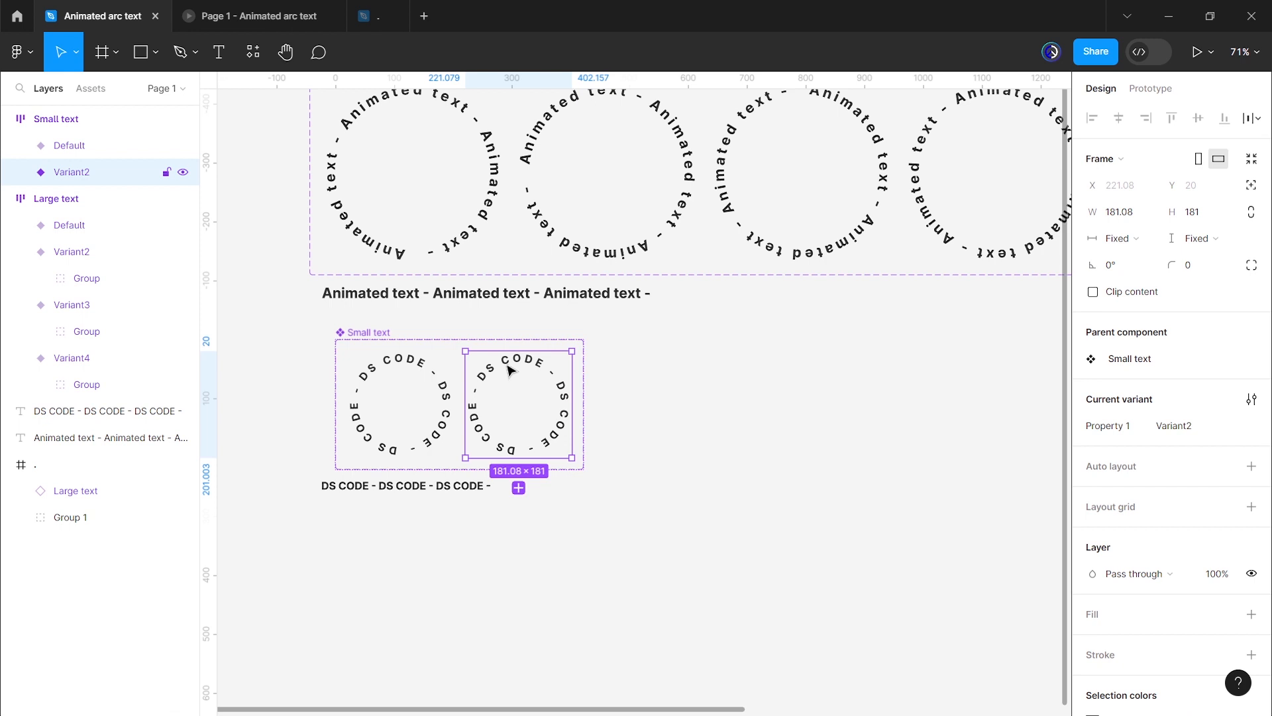
double_click(510, 368)
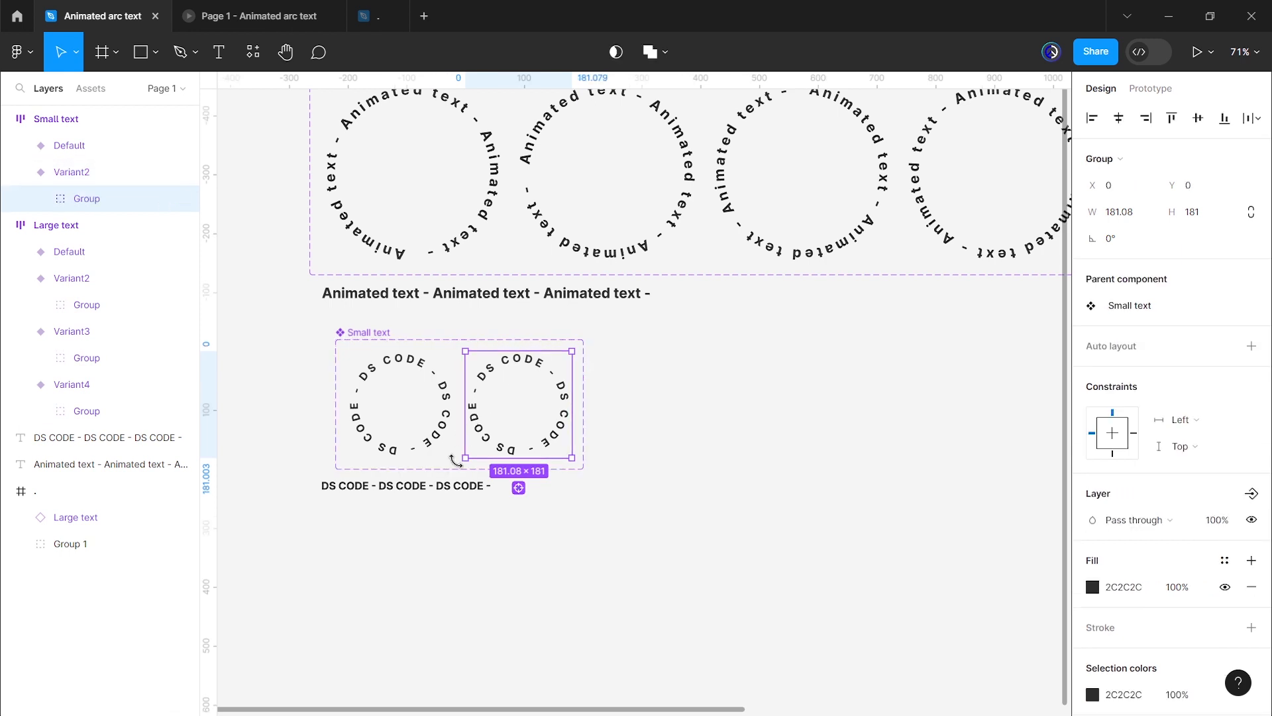
left_click_drag(456, 459, 576, 462)
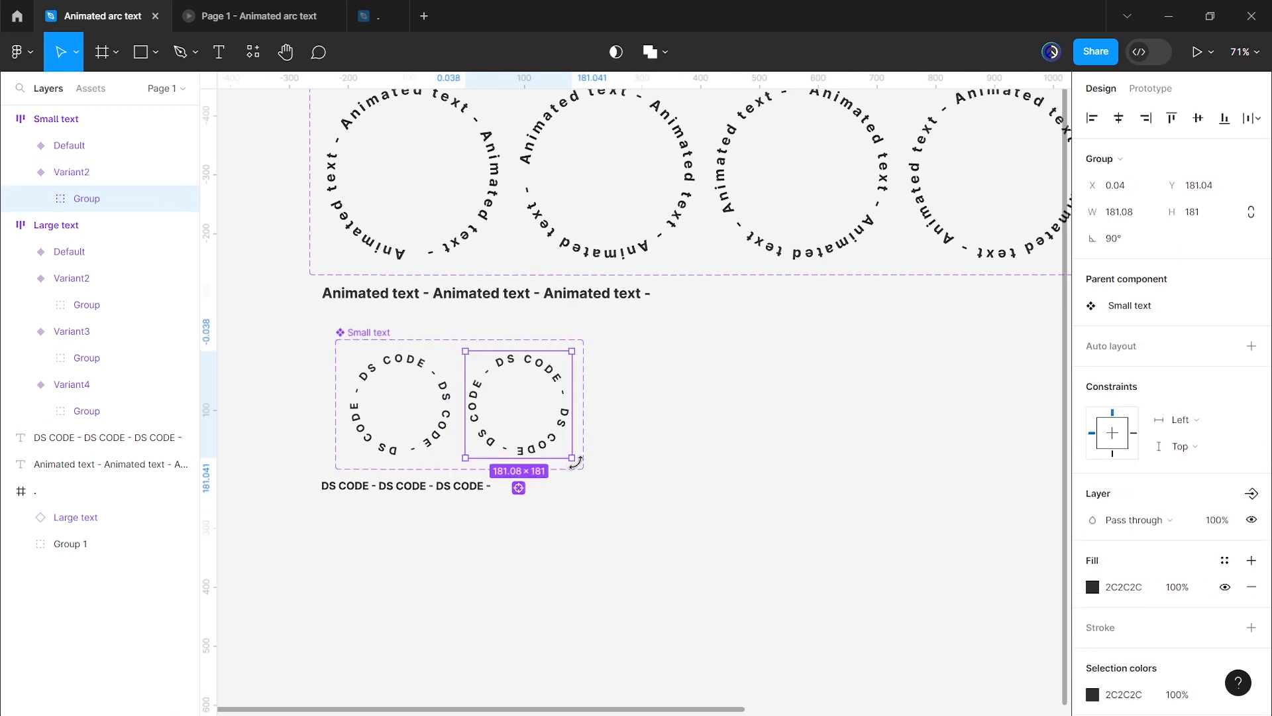
left_click(571, 488)
Step: Add Variant3 to the Small text set from Variant2 and rotate its text group another quarter turn counterclockwise
left_click(531, 446)
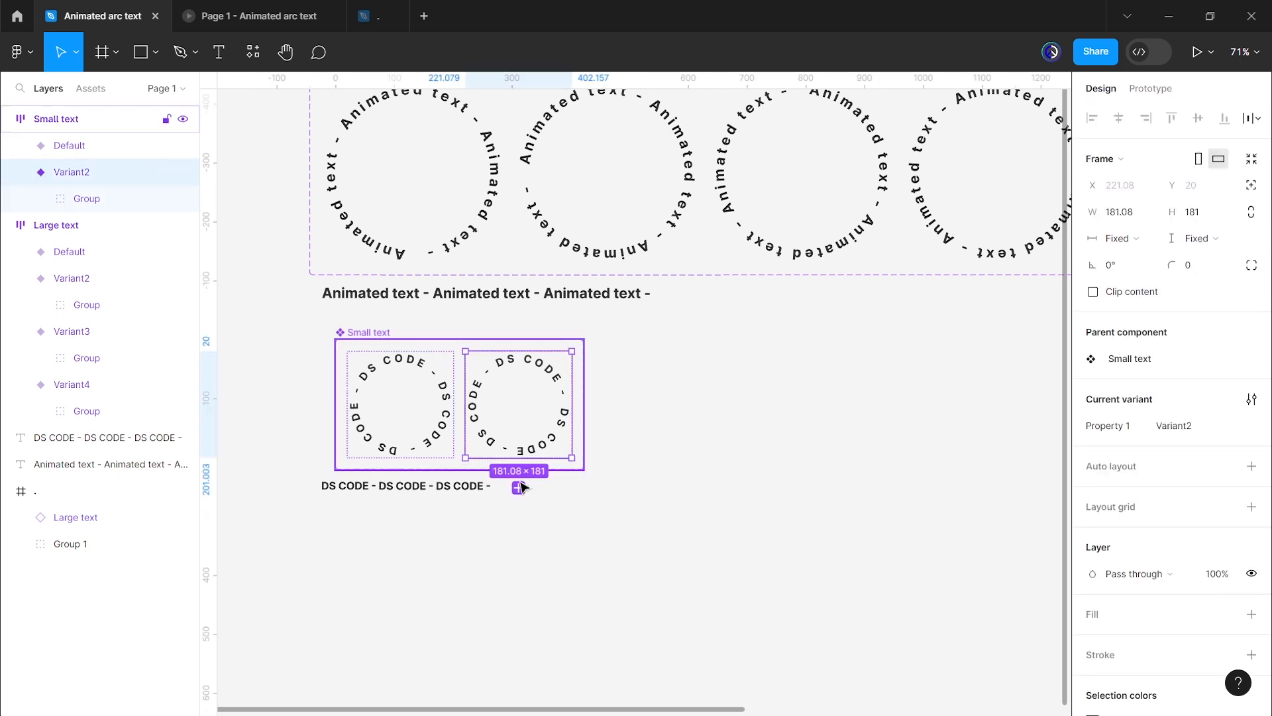
left_click(519, 487)
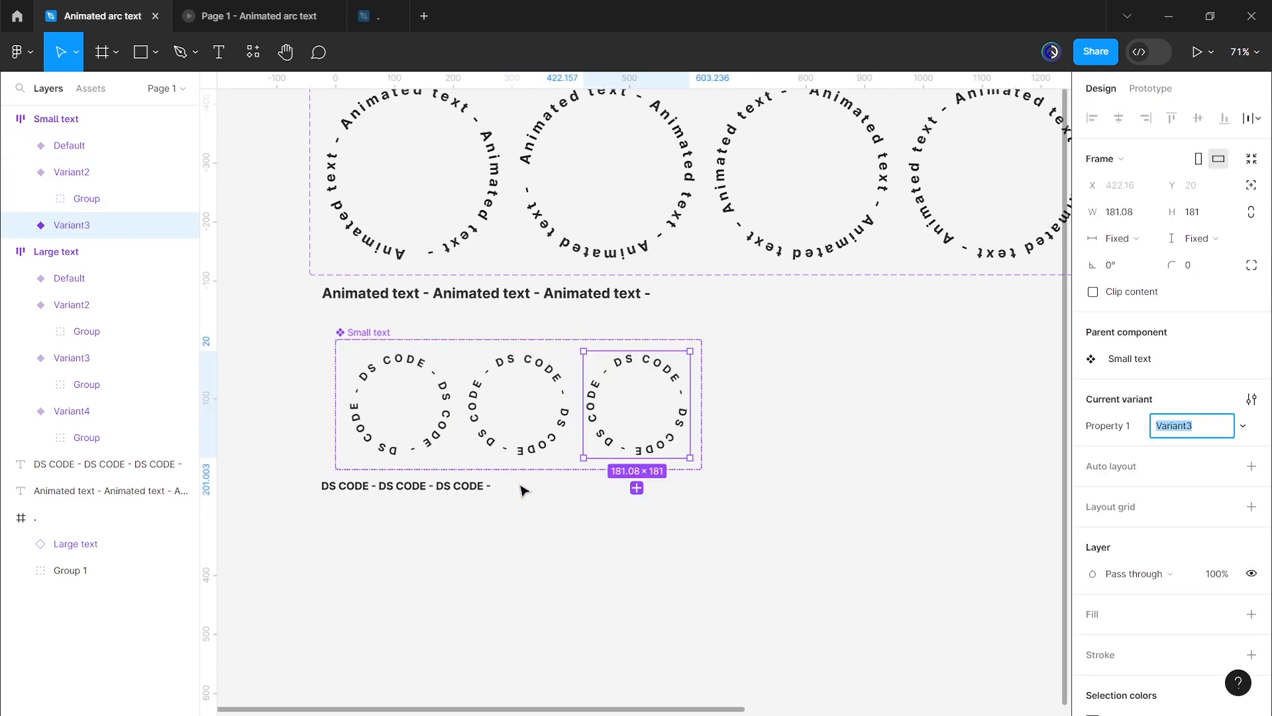
double_click(611, 442)
left_click_drag(693, 467, 707, 341)
left_click(722, 417)
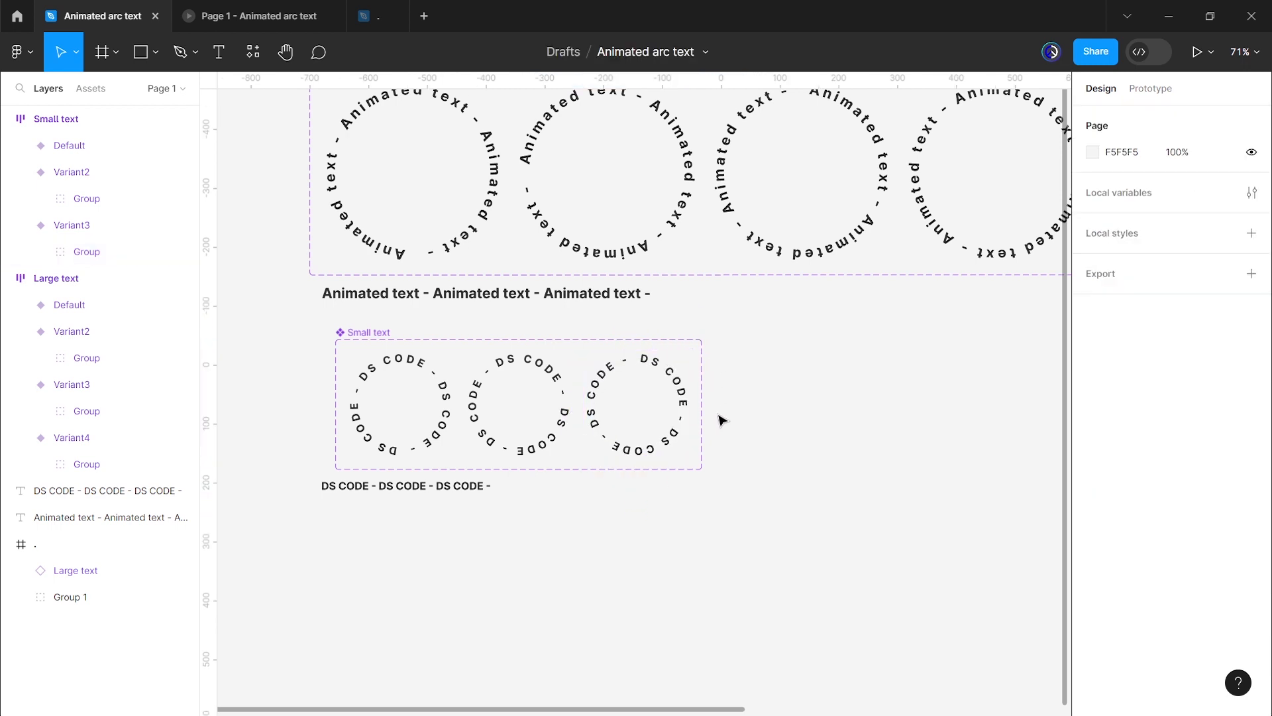
Step: Add Variant4 to the Small text set from Variant3 and rotate its text group a further quarter turn counterclockwise
left_click(670, 435)
left_click(636, 488)
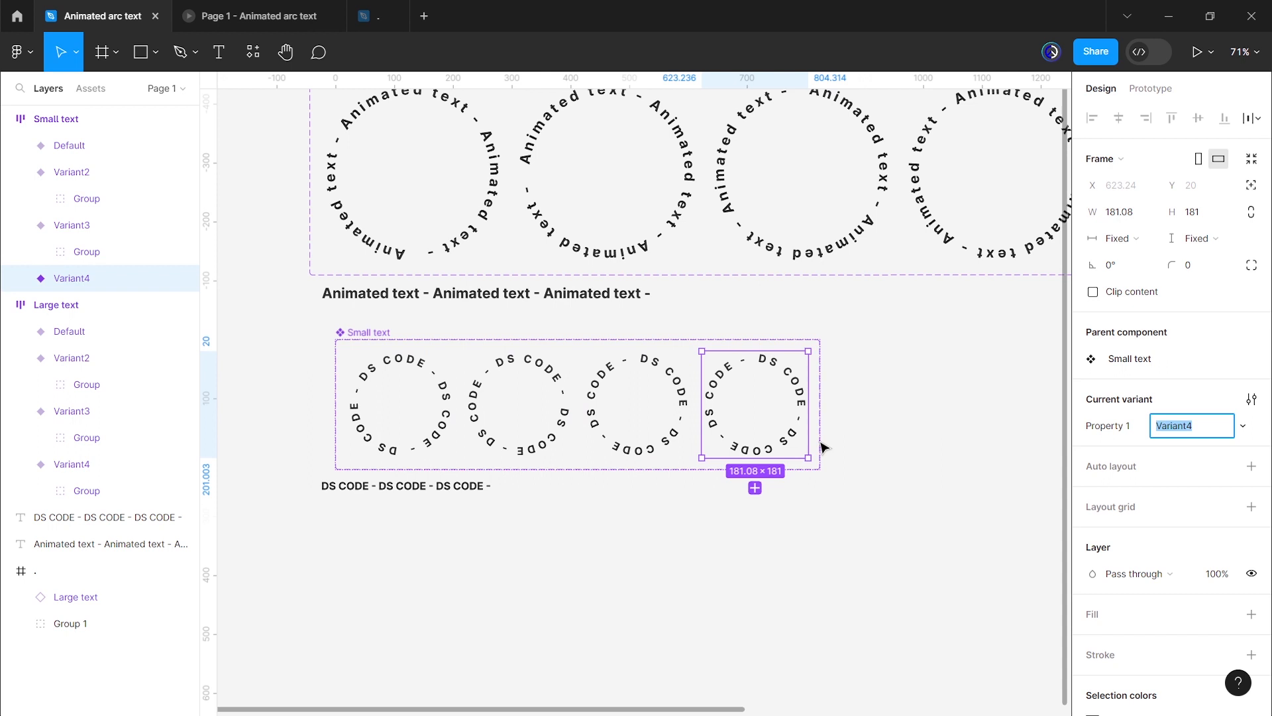
double_click(783, 452)
left_click_drag(815, 467, 829, 330)
left_click(834, 424)
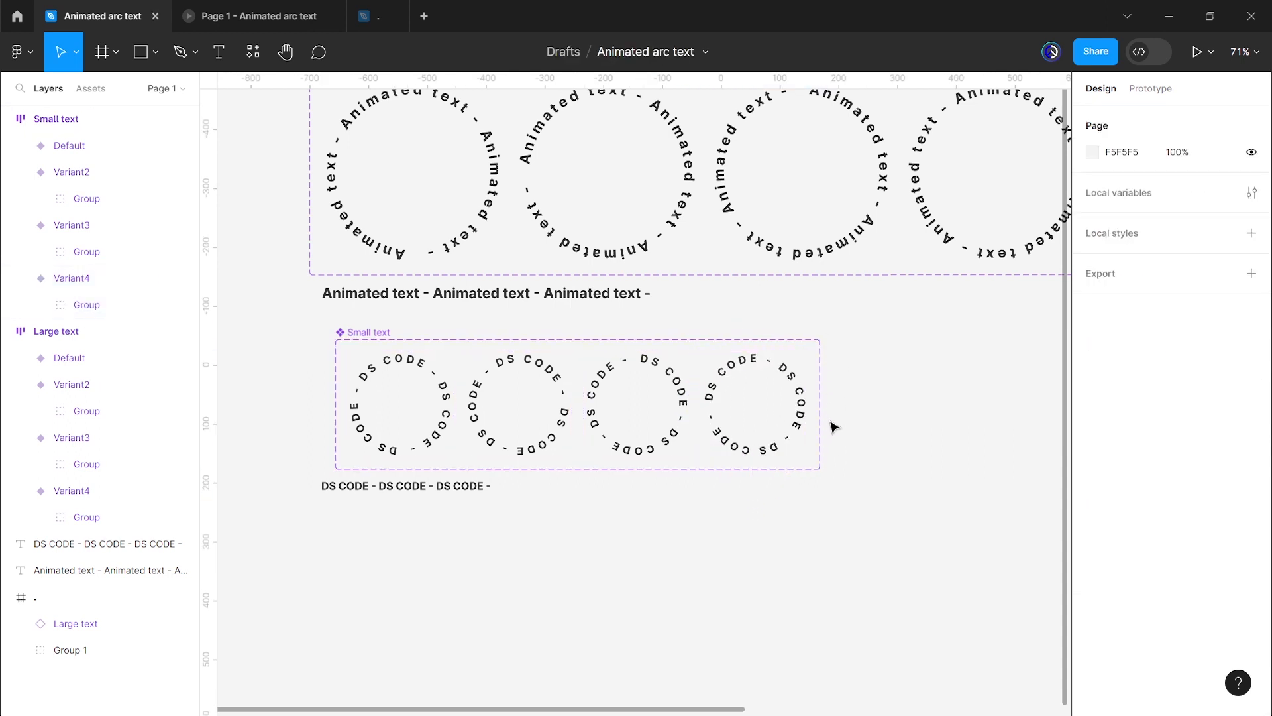
Step: Link the Small text Default variant to Variant2 with an After delay interaction of 1 ms and a linear Smart animate of 2500 ms
left_click(438, 428)
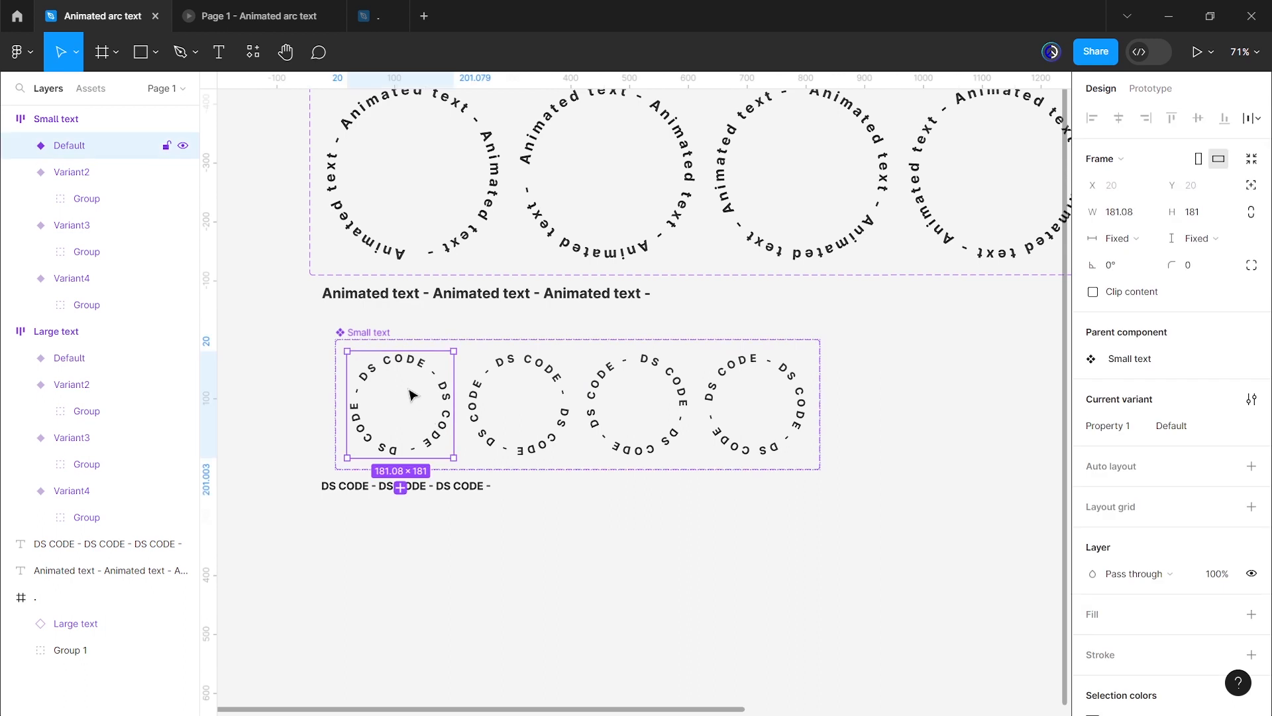
left_click(1151, 88)
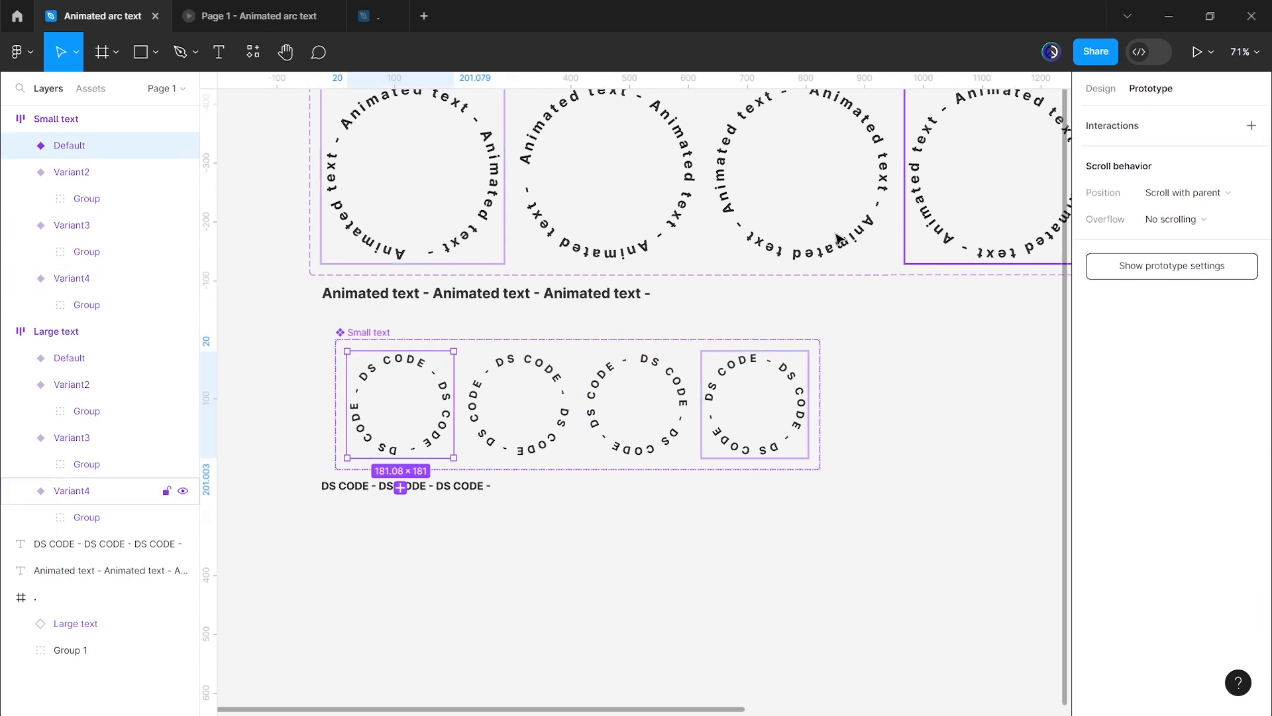
mouse_move(458, 403)
left_click_drag(454, 404, 493, 411)
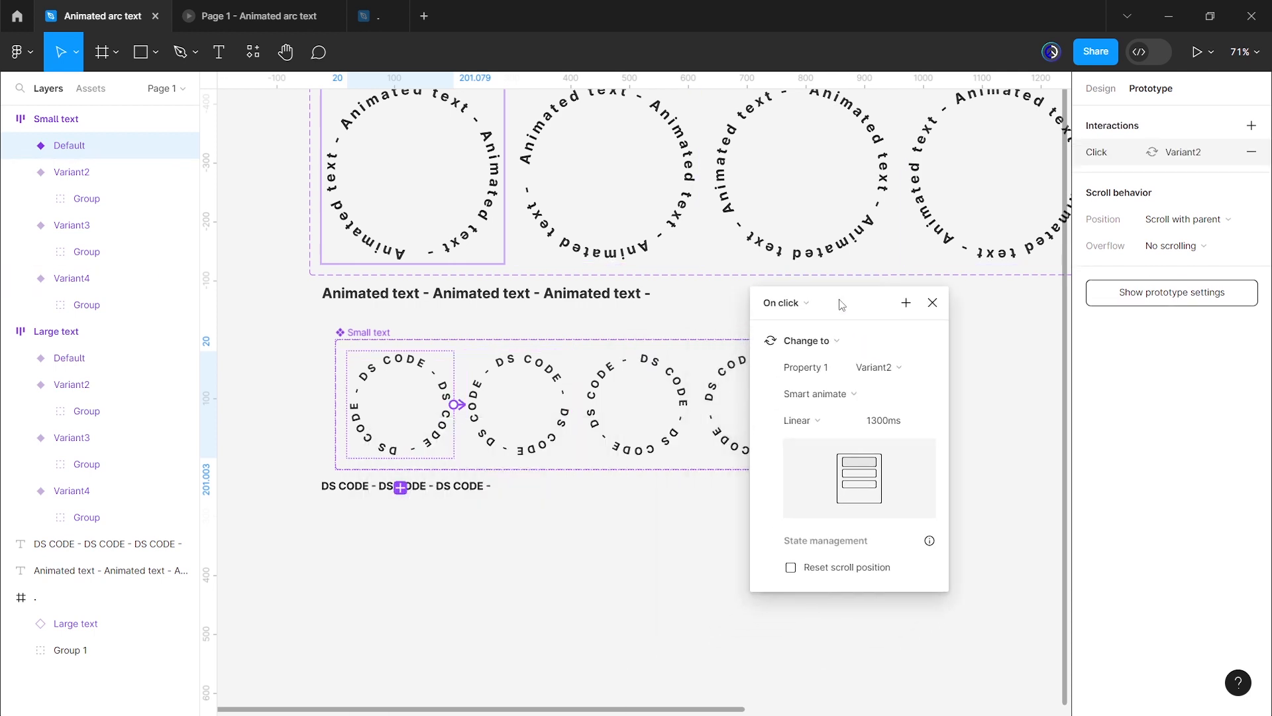
left_click(772, 302)
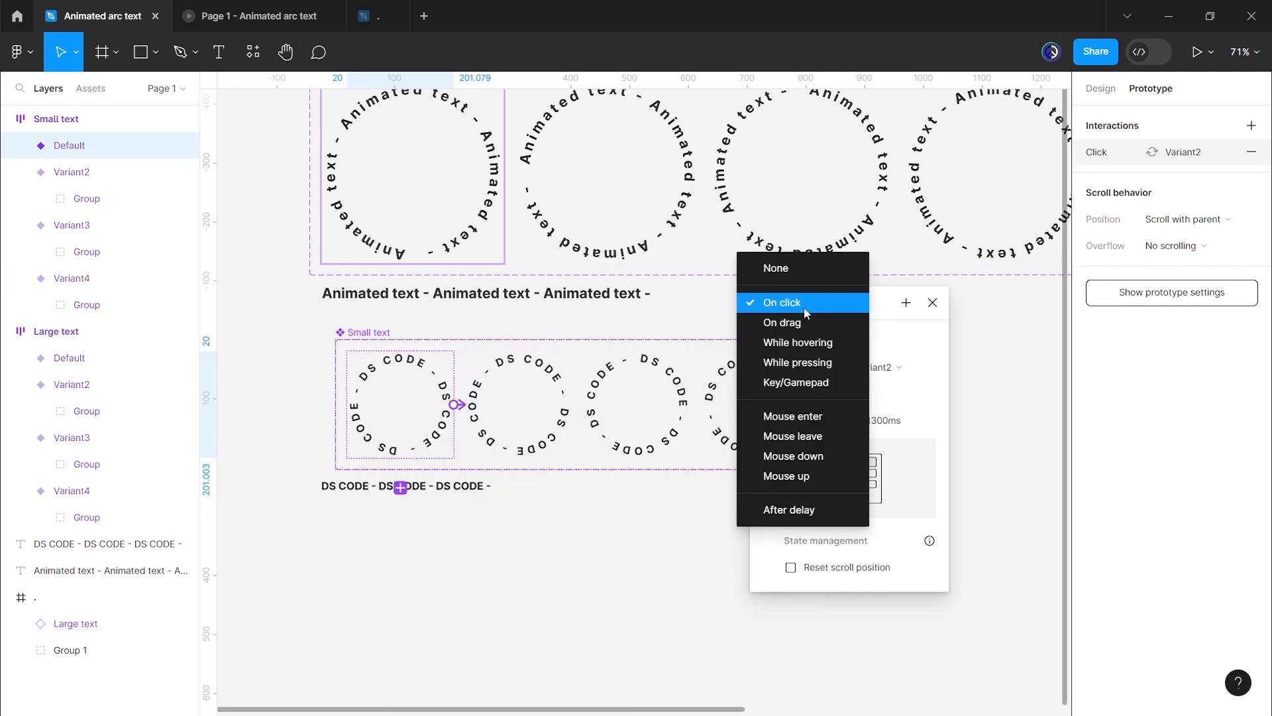
left_click(799, 510)
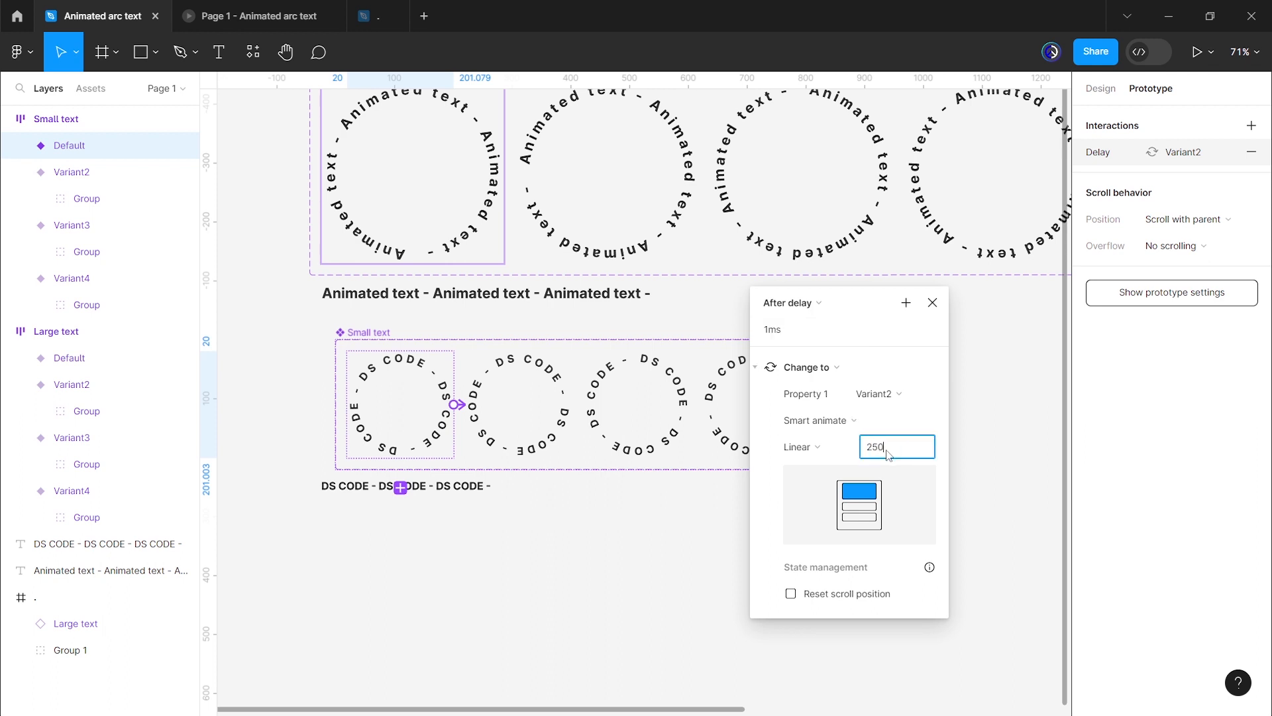
type("0")
key("Return")
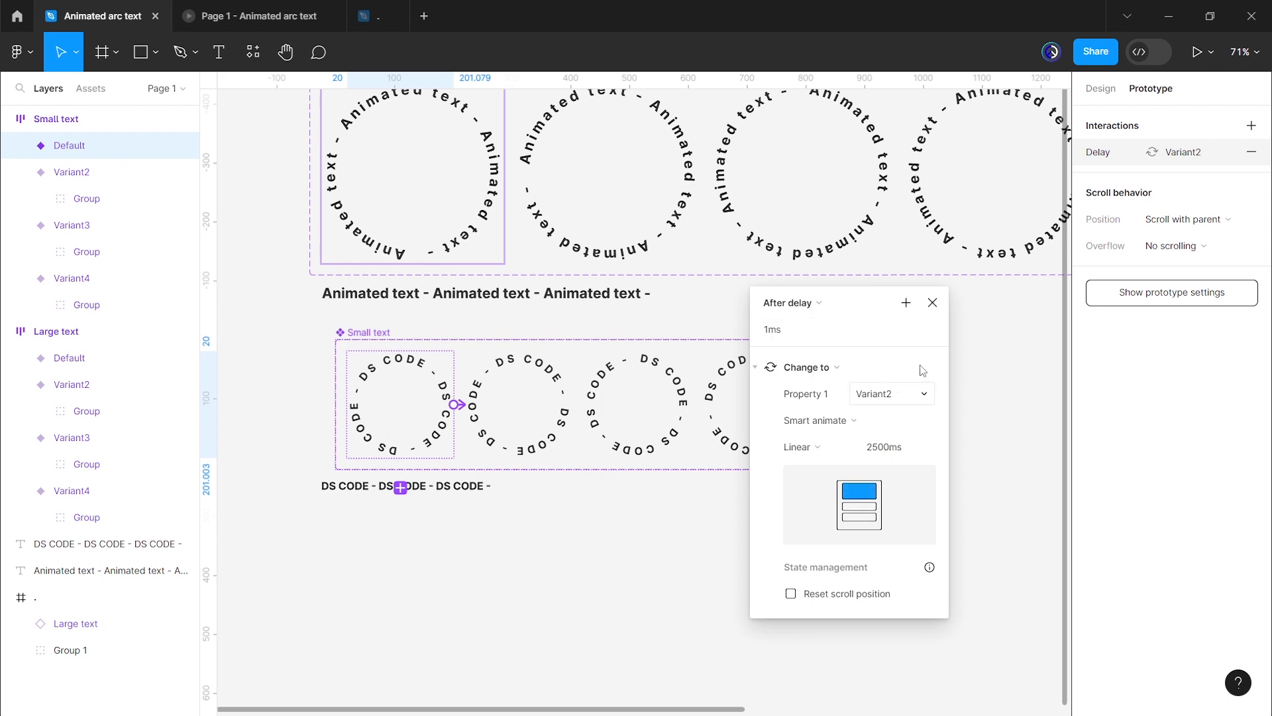
left_click(941, 309)
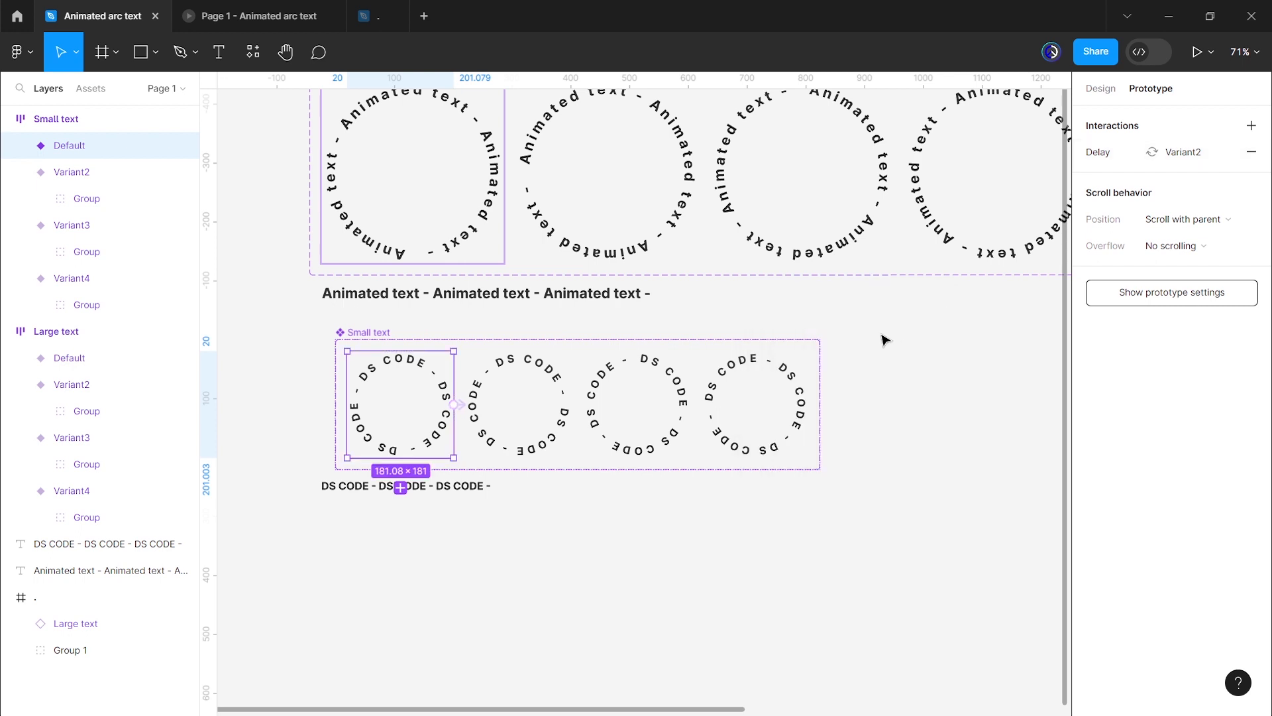
Step: Link Variant2 of Small text to Variant3 with an After delay interaction of 1 ms
left_click(528, 408)
left_click_drag(572, 404, 828, 279)
left_click(791, 278)
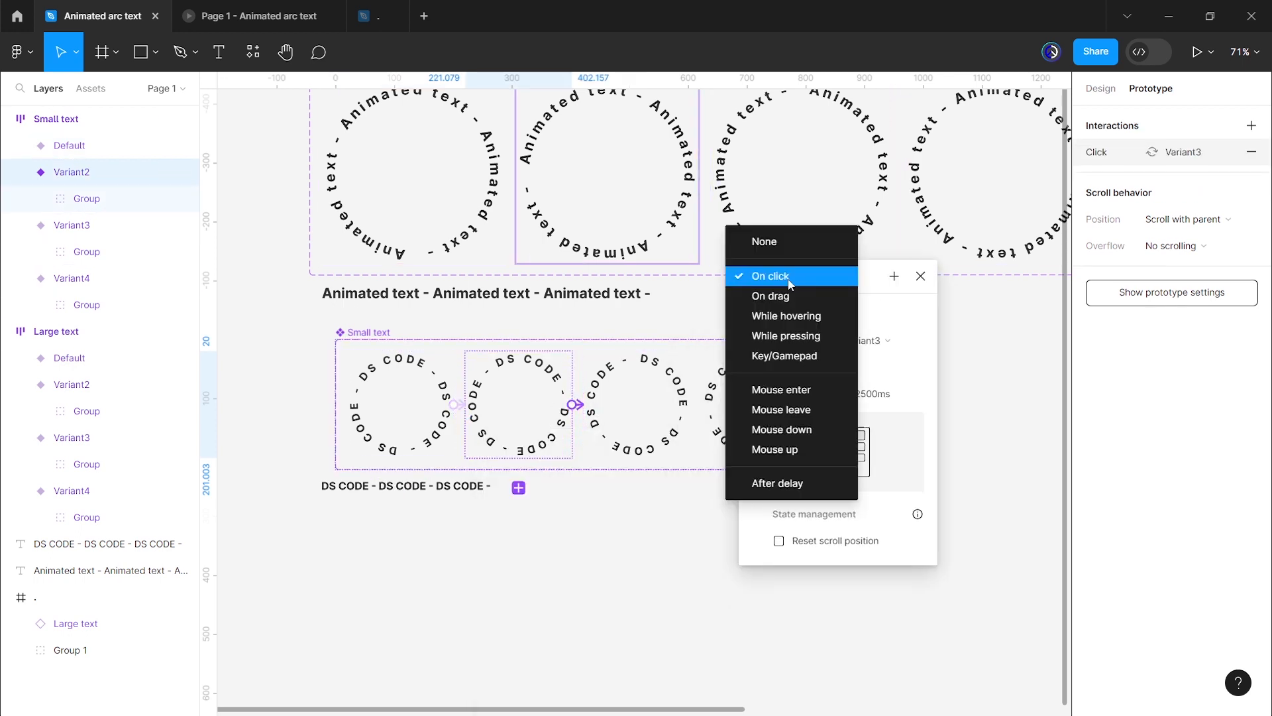
left_click(791, 486)
left_click(784, 307)
key("ctrl+a")
type("1")
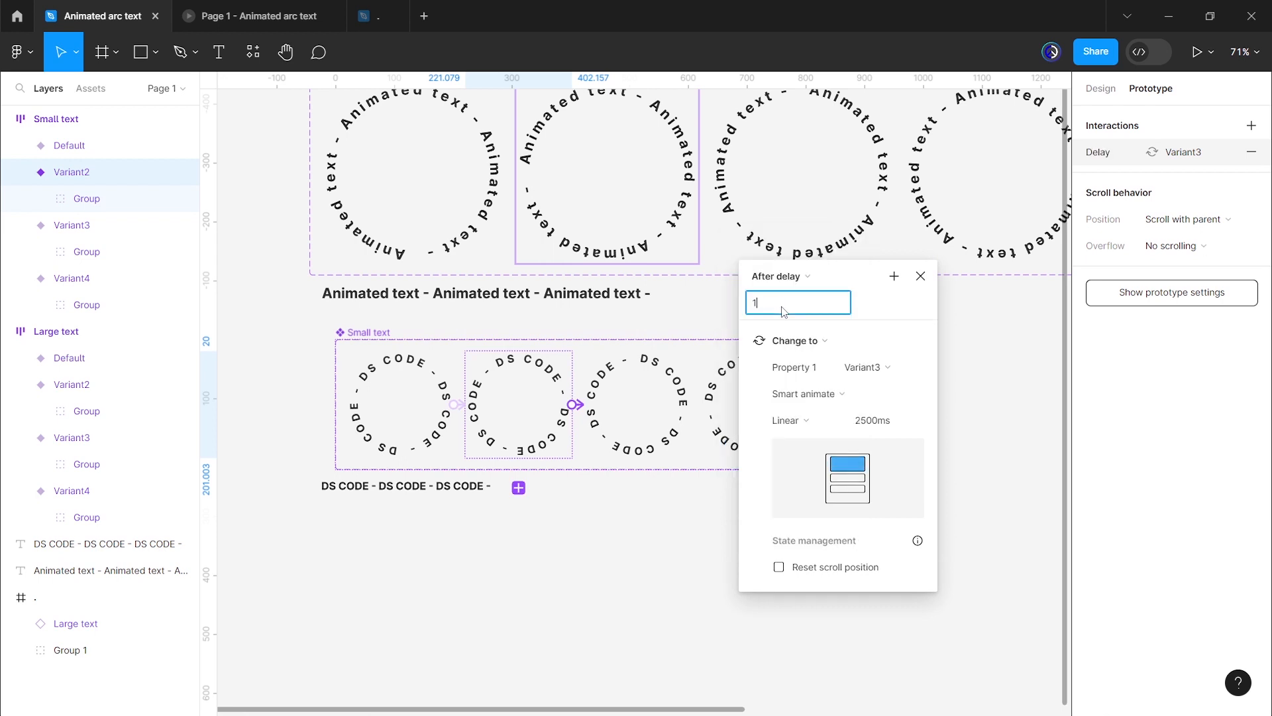
key("Return")
left_click(920, 276)
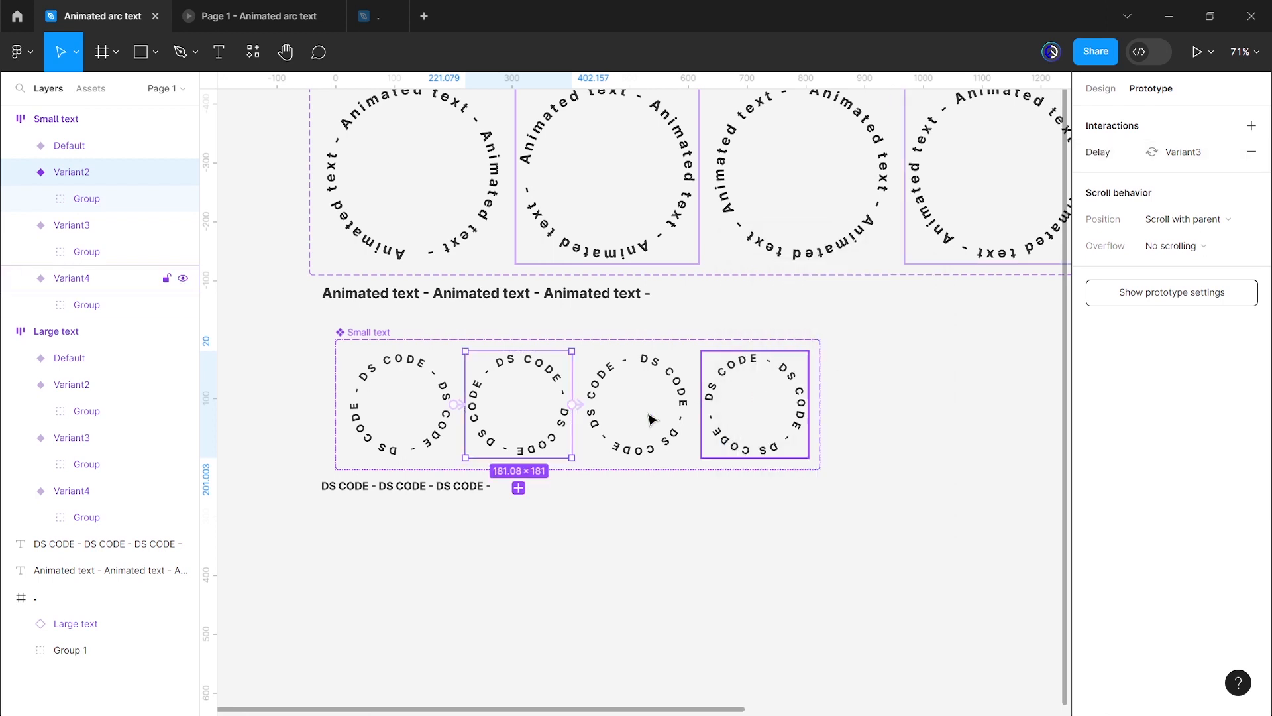
Step: Link Variant3 of Small text to Variant4 with an After delay interaction of 1 ms
left_click(639, 420)
left_click_drag(690, 404, 718, 407)
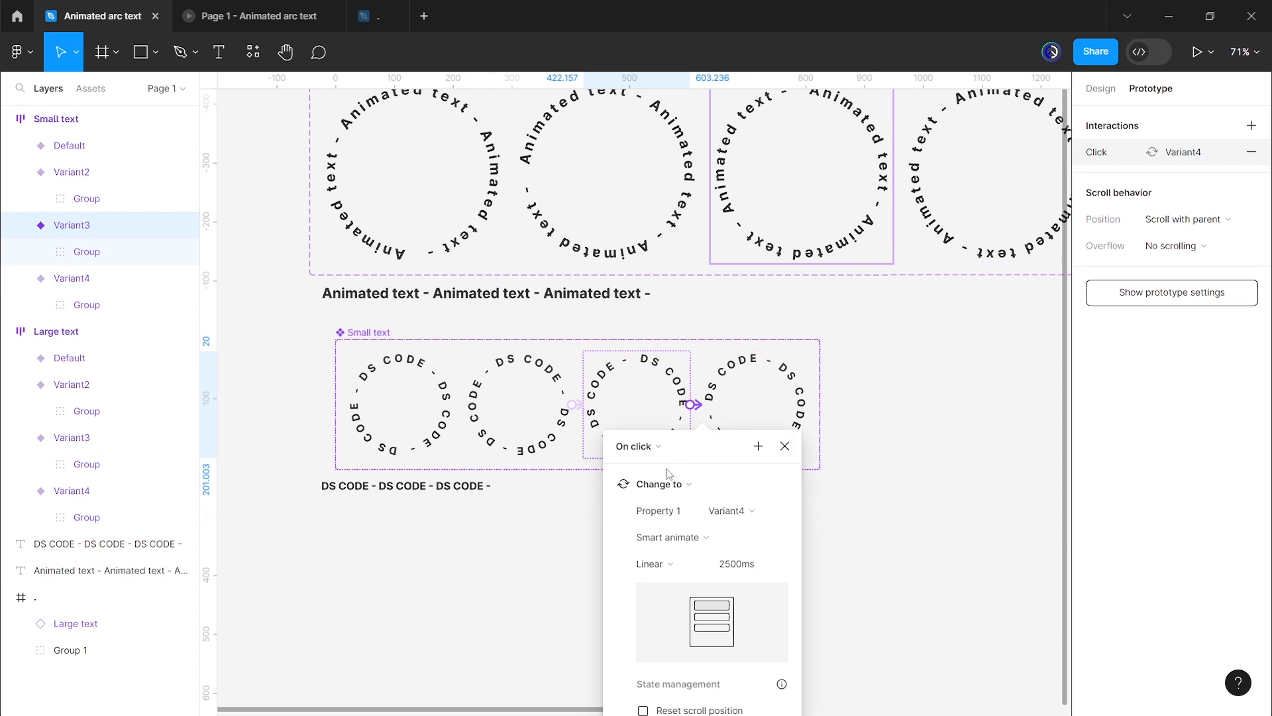
left_click(649, 457)
left_click(653, 649)
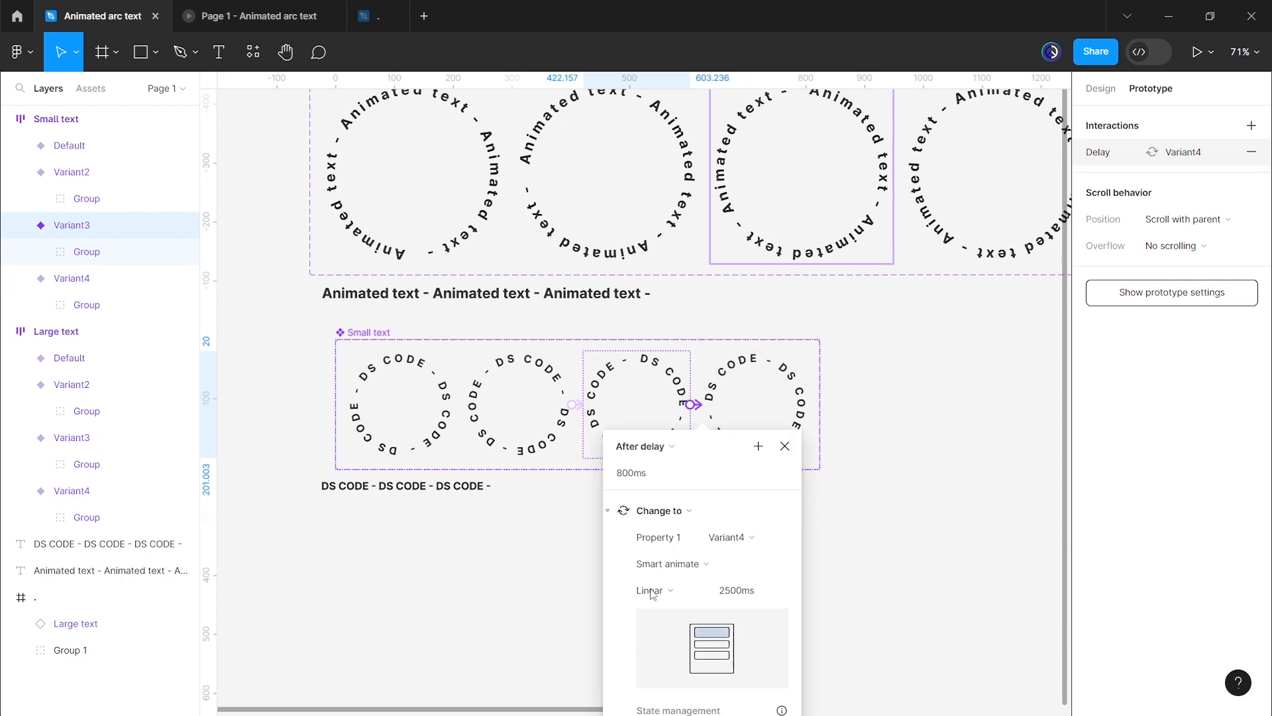
type("1")
key("Return")
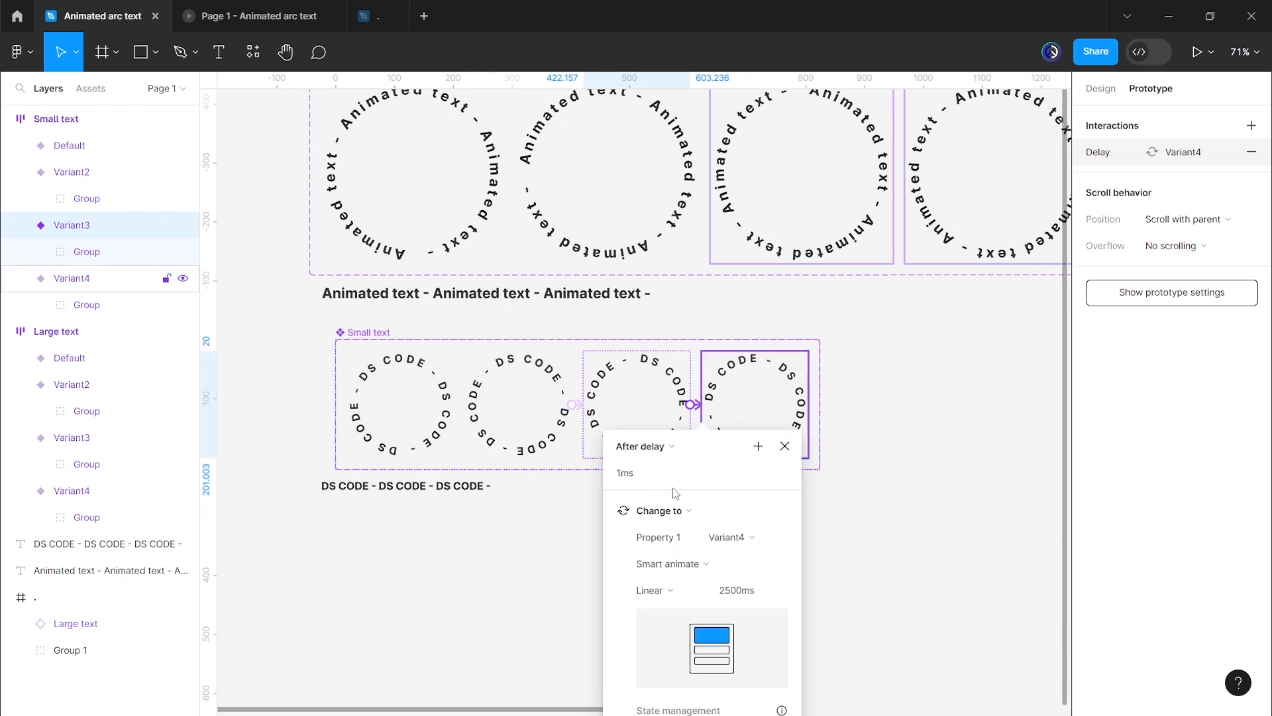
left_click(786, 448)
Step: Link Variant4 of Small text back to the Default variant with an After delay interaction of 1 ms
left_click(786, 417)
left_click_drag(807, 404, 431, 421)
left_click(409, 446)
left_click(424, 654)
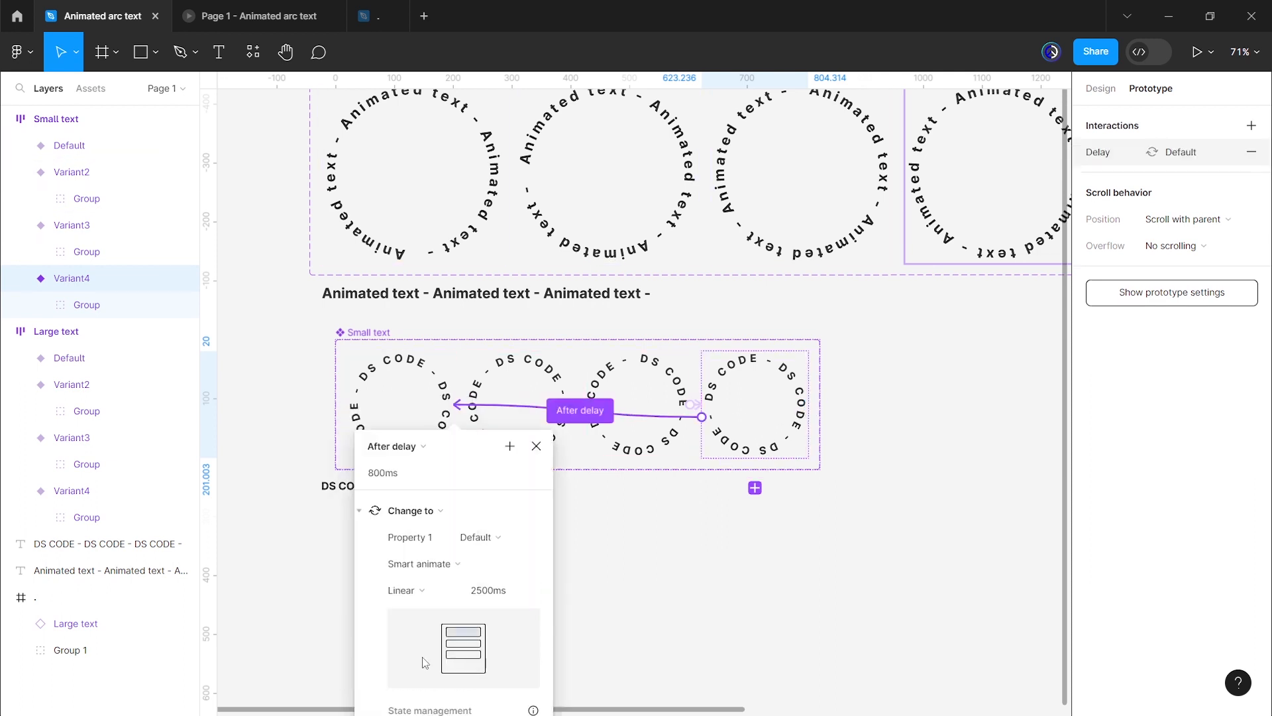
left_click(397, 472)
type("1")
key("Return")
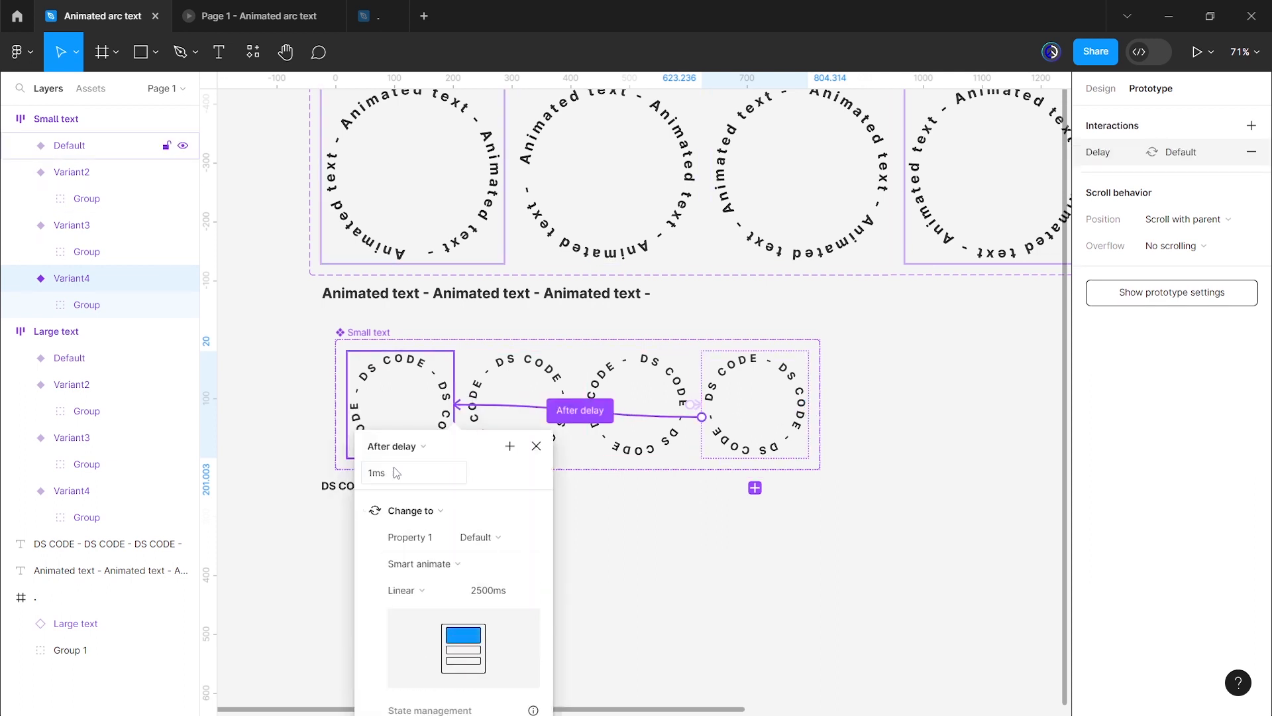
left_click(536, 445)
left_click(806, 504)
Step: Place an instance of the Small text component inside the large circular text on the phone screen
key("shift+1")
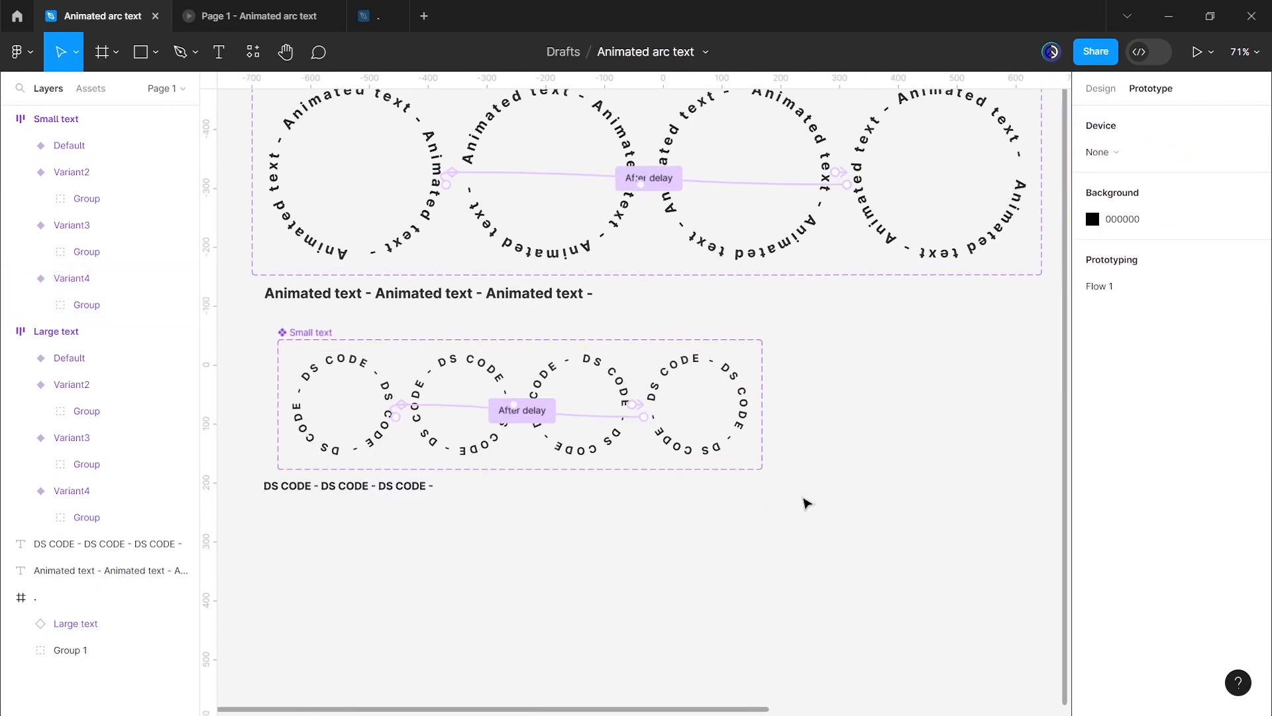
scroll(806, 503, "right", 6)
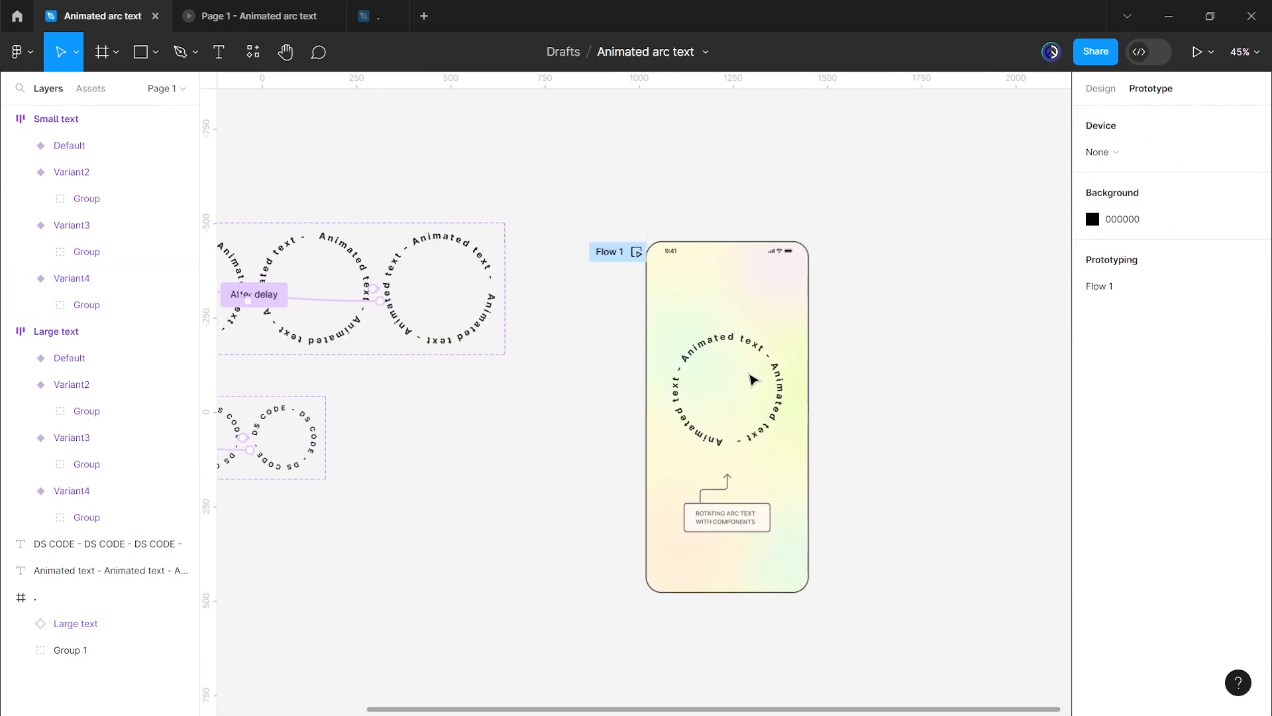
scroll(746, 364, "up", 4)
scroll(746, 364, "down", 1)
scroll(746, 363, "right", 1)
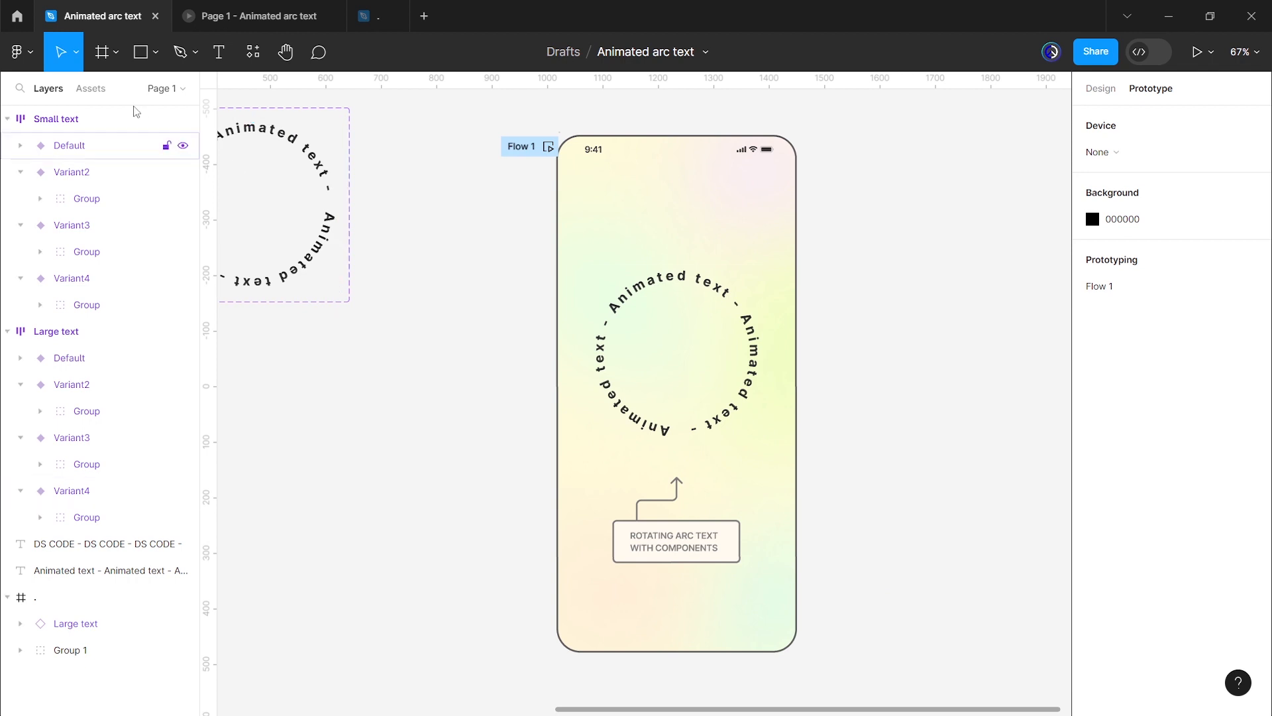
left_click(103, 90)
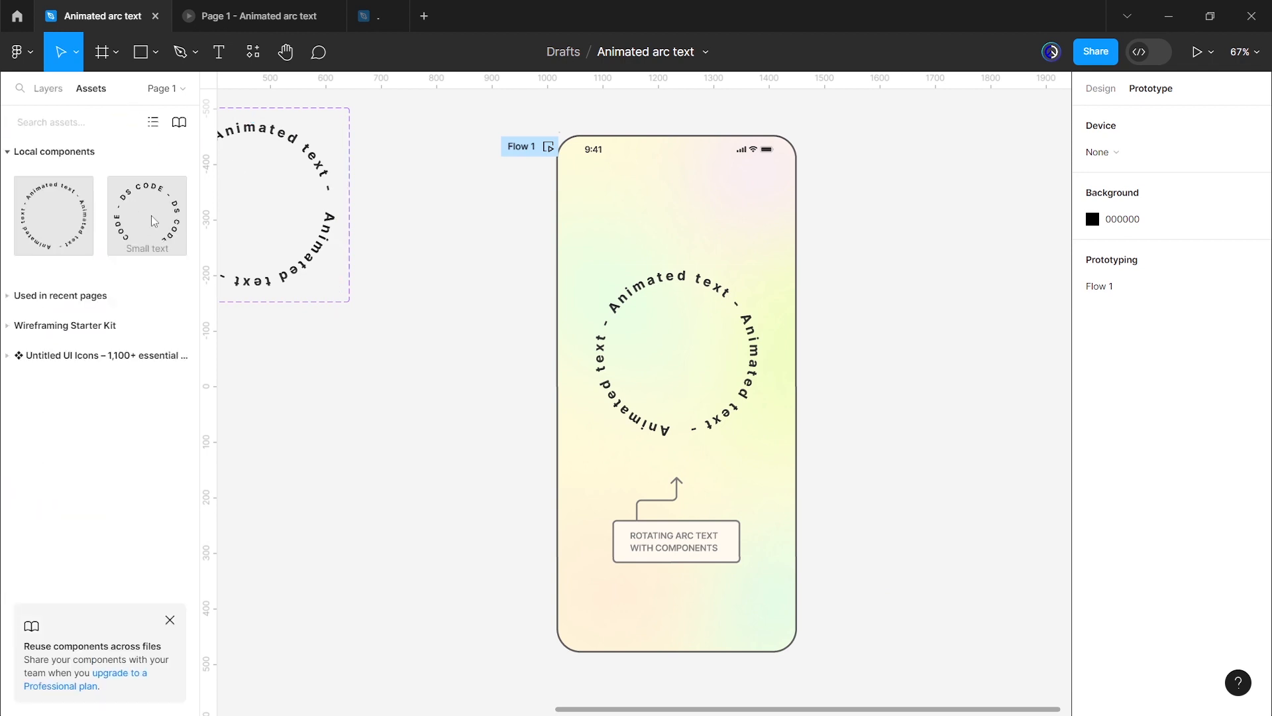
left_click_drag(180, 228, 683, 348)
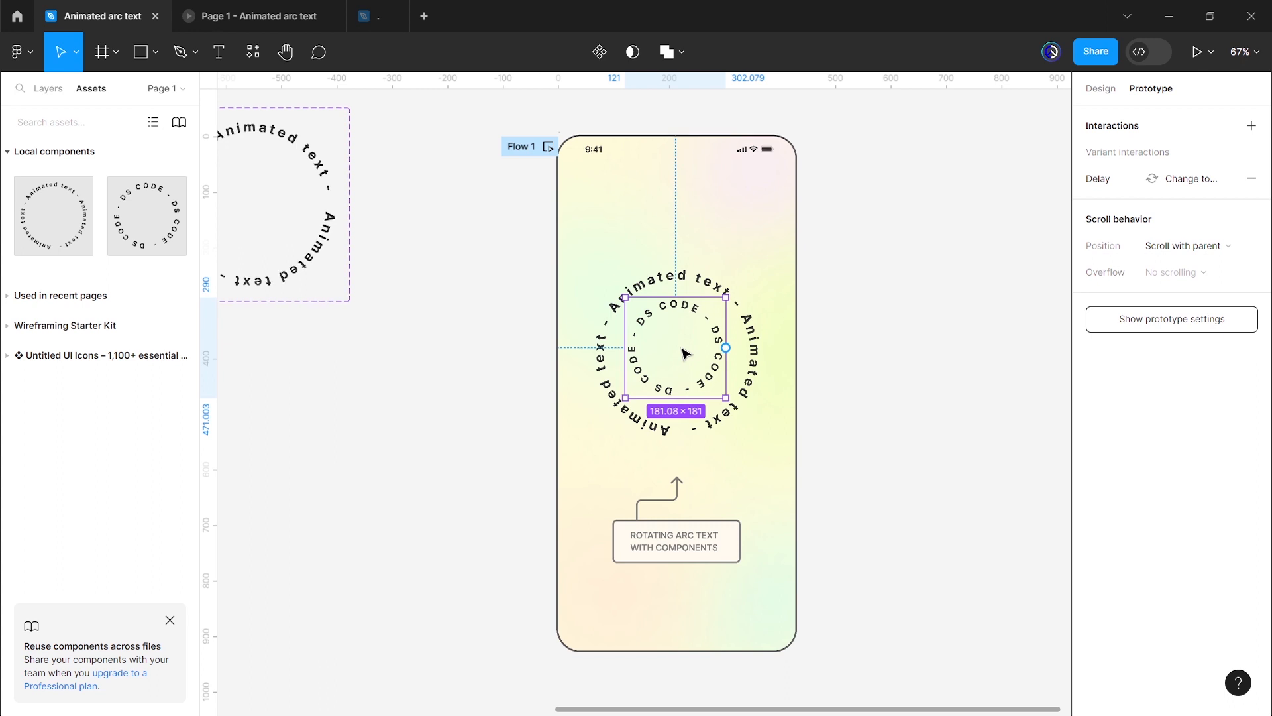
Step: Align the Small text and Large text instances on the phone screen to a common horizontal and vertical centre
left_click(1102, 98)
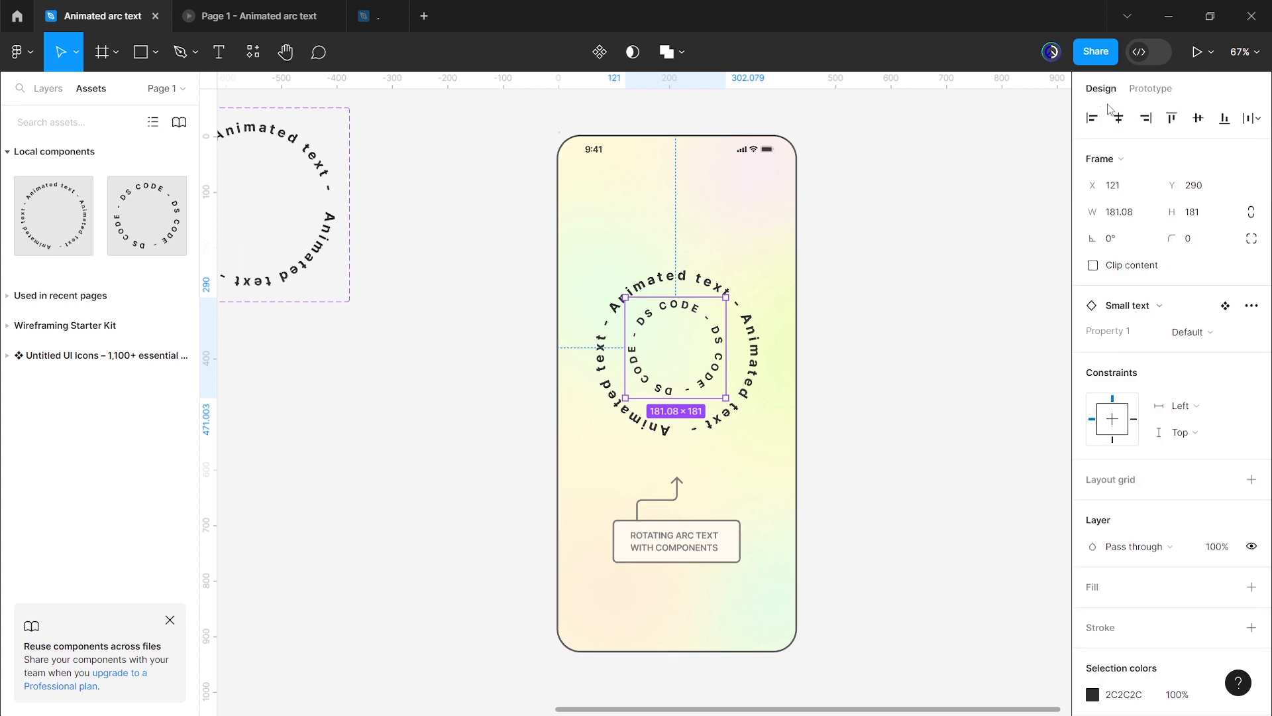
left_click(1118, 118)
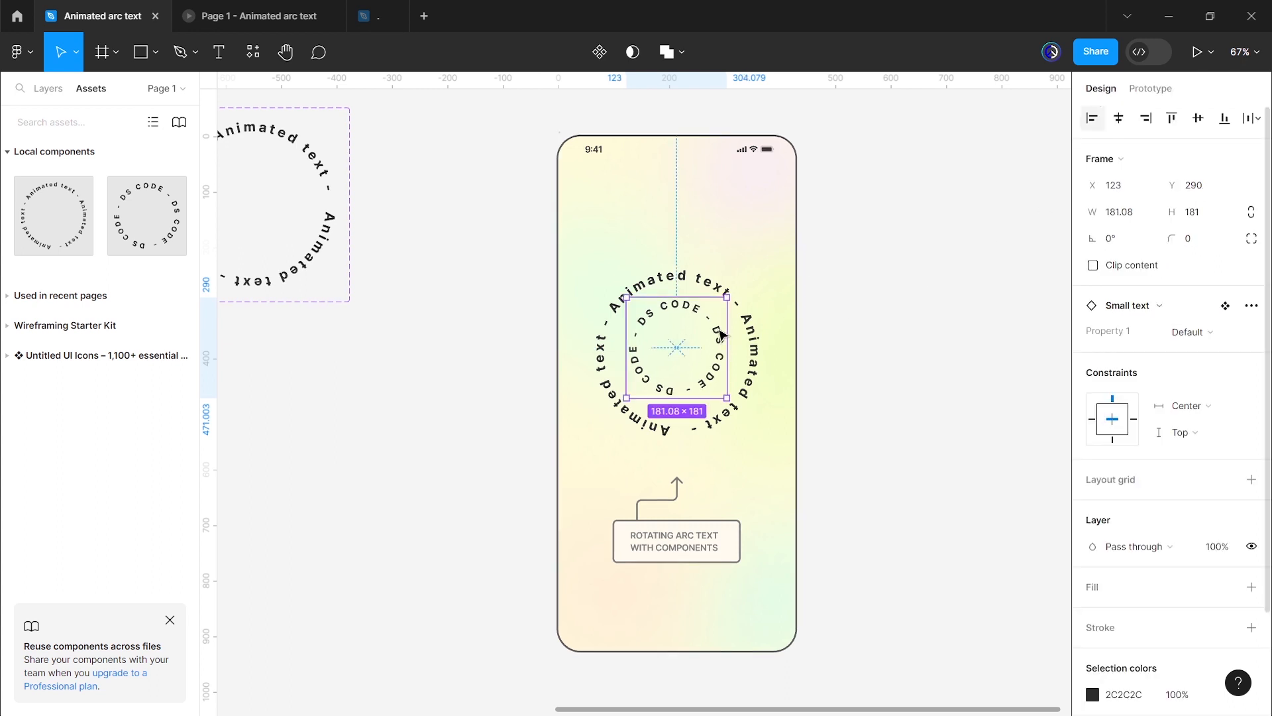
left_click_drag(723, 335, 727, 340)
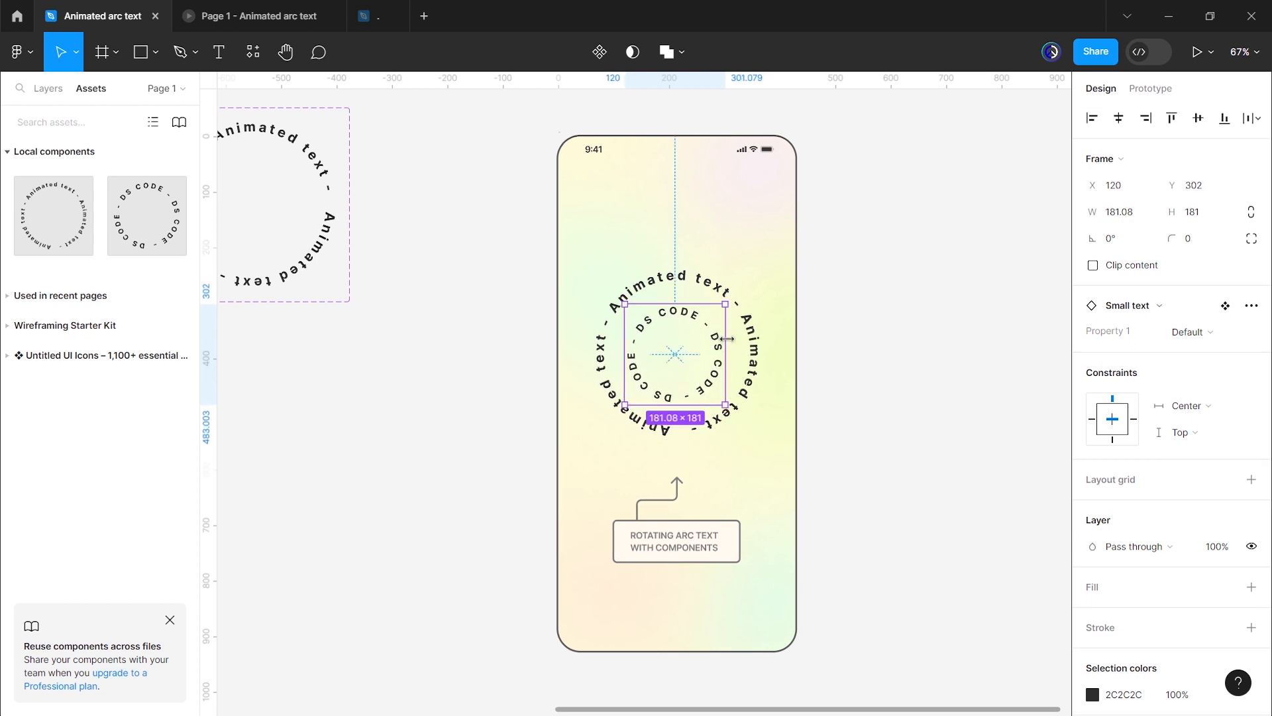
left_click(757, 349, "shift")
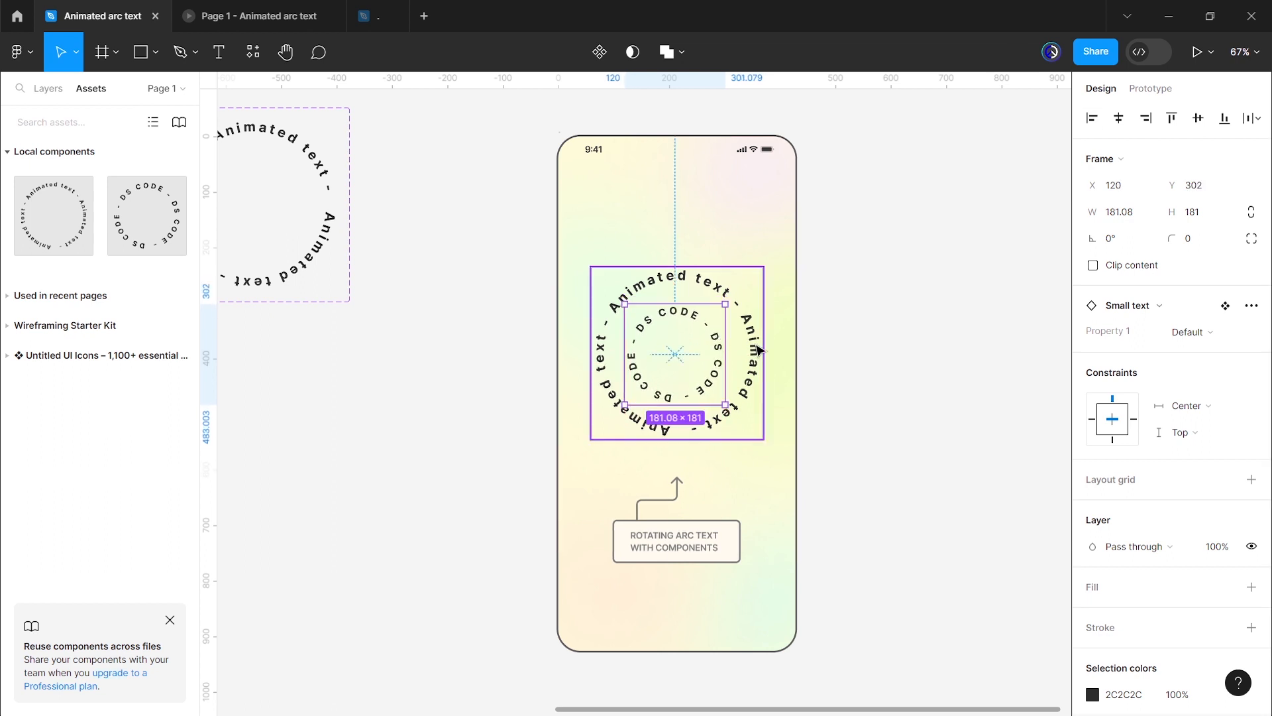
left_click(1120, 119)
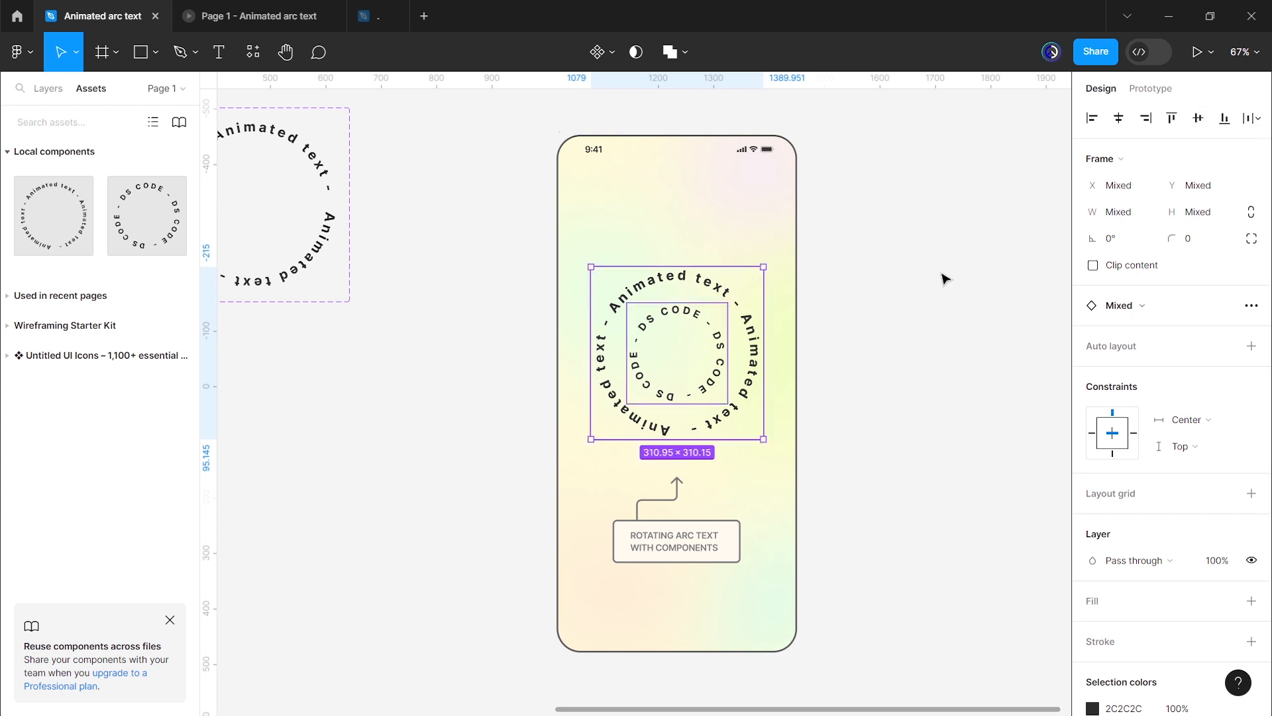
left_click(878, 354)
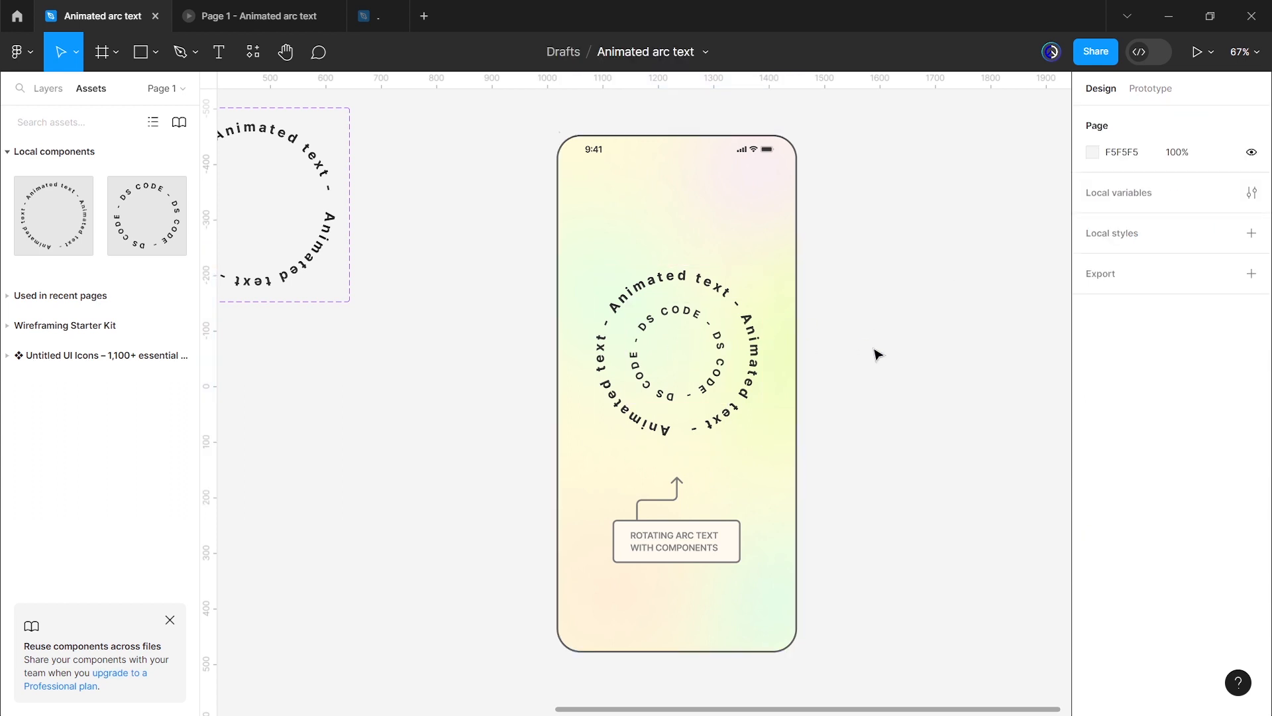
Step: Present the phone screen prototype to check how both circular texts rotate
left_click(47, 88)
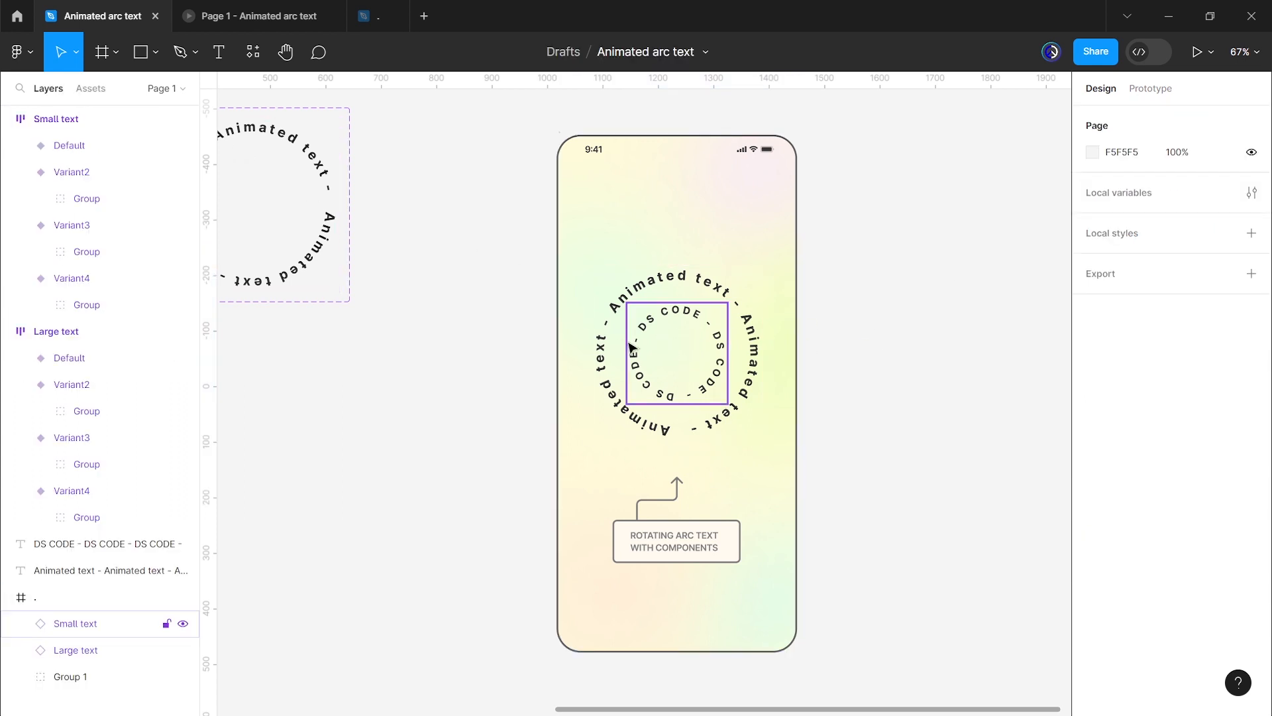
left_click(1197, 51)
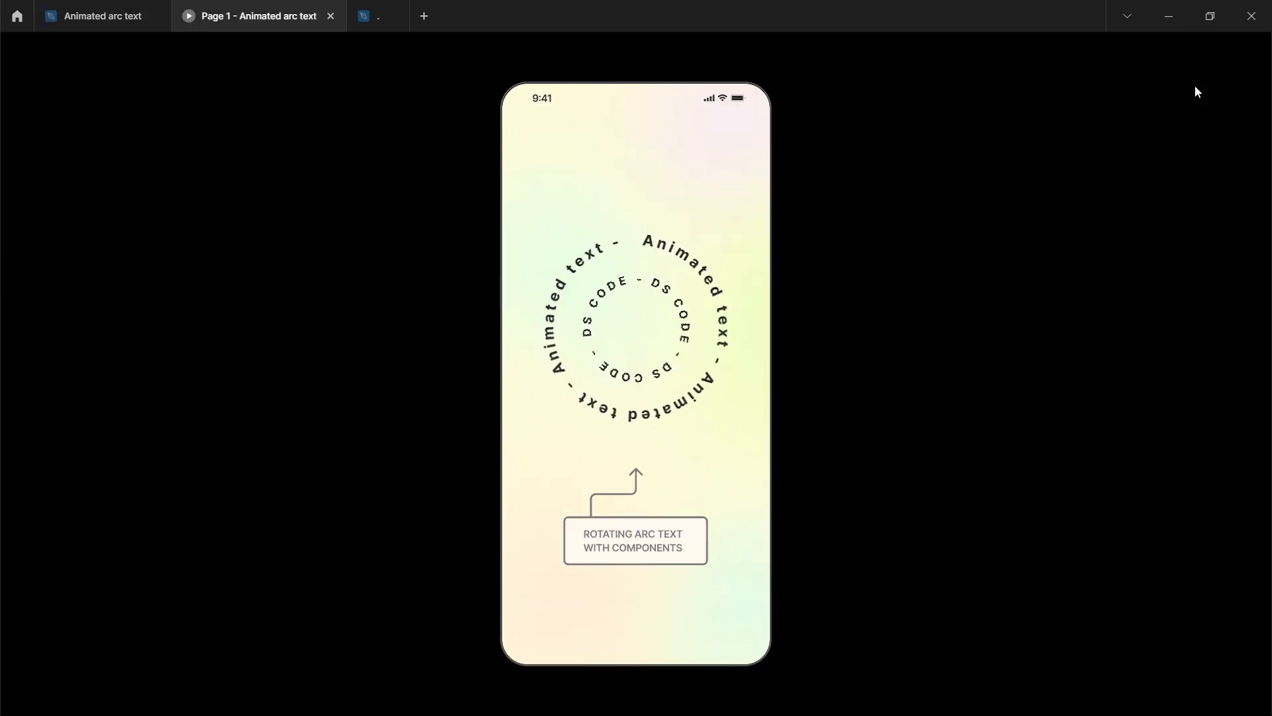